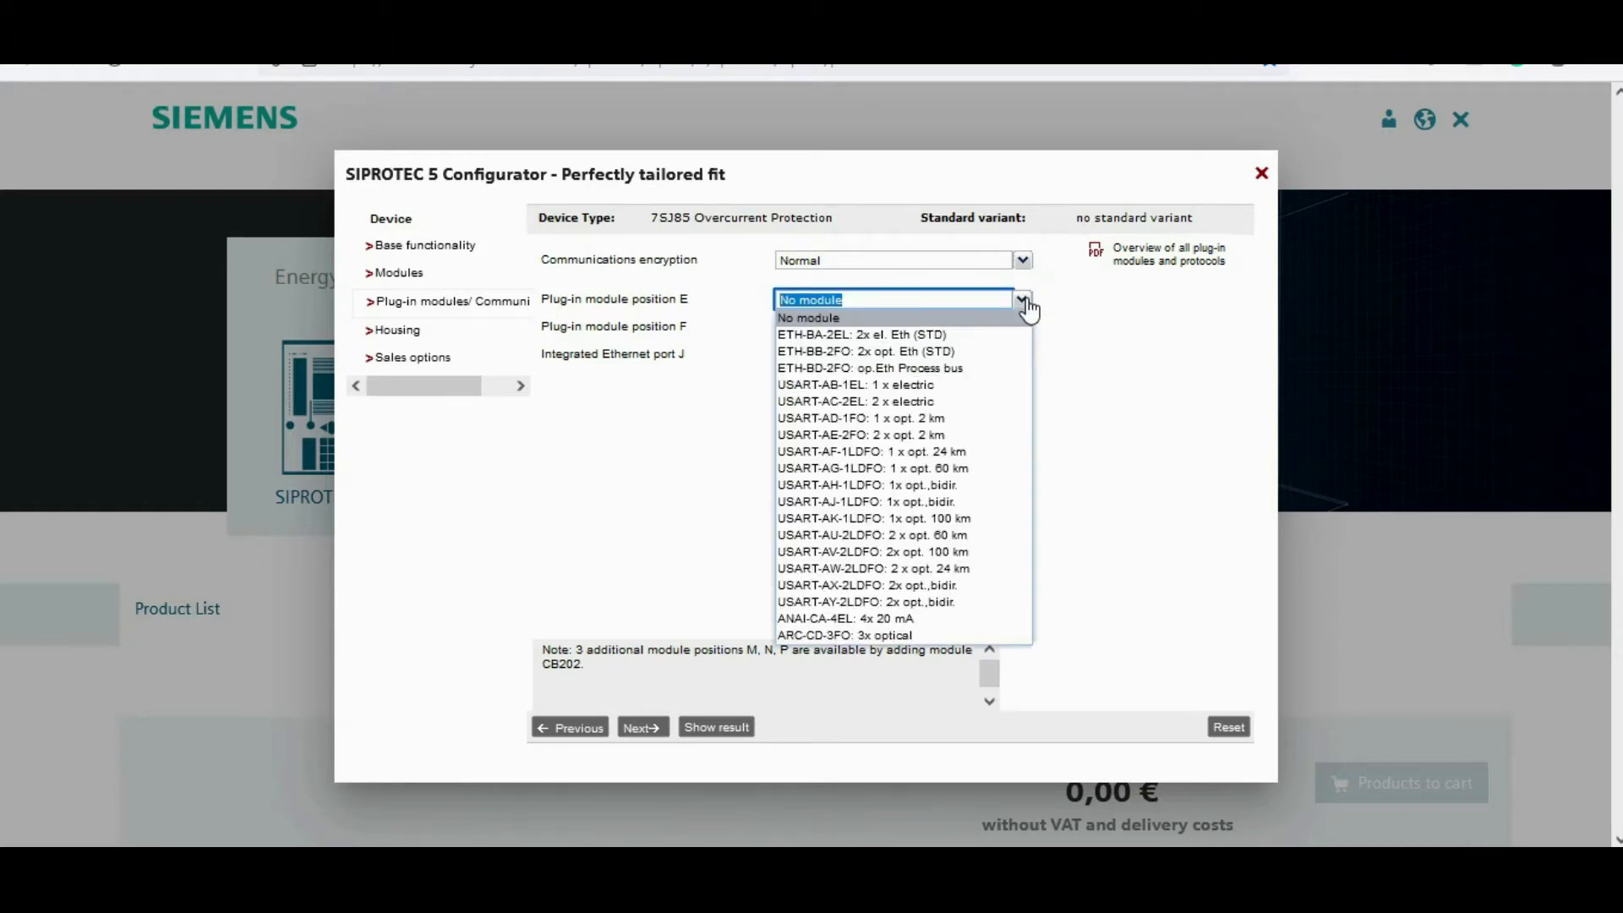
Step: Set plug-in module position E to ETH-BA-2EL: 2x el. Eth (STD) and continue to the housing options
mouse_move(978, 341)
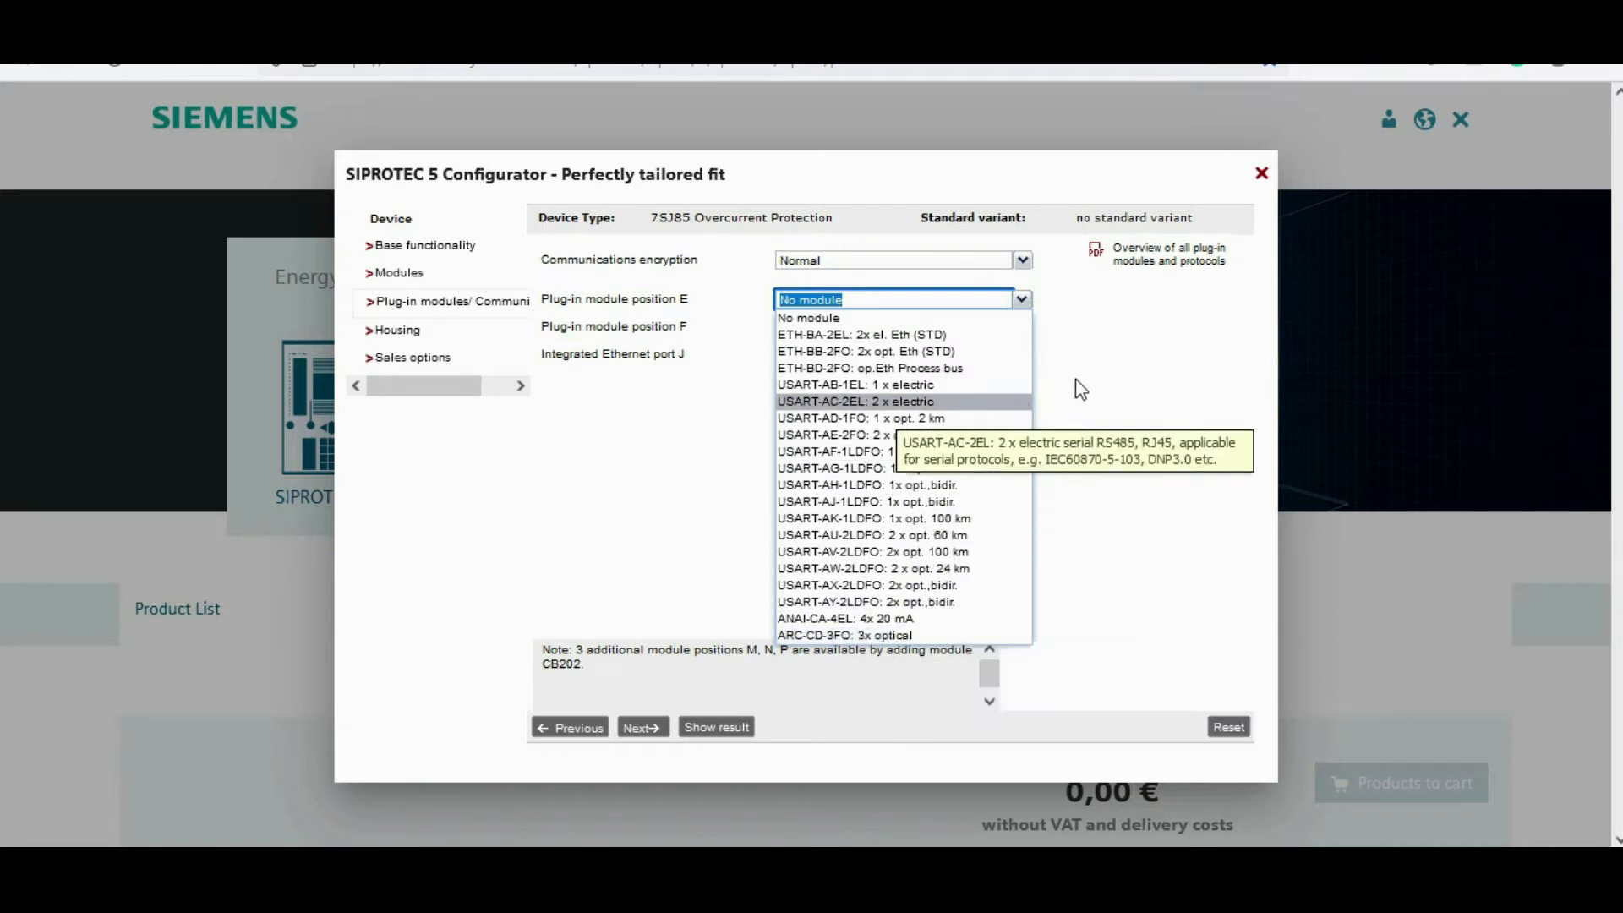
click(969, 335)
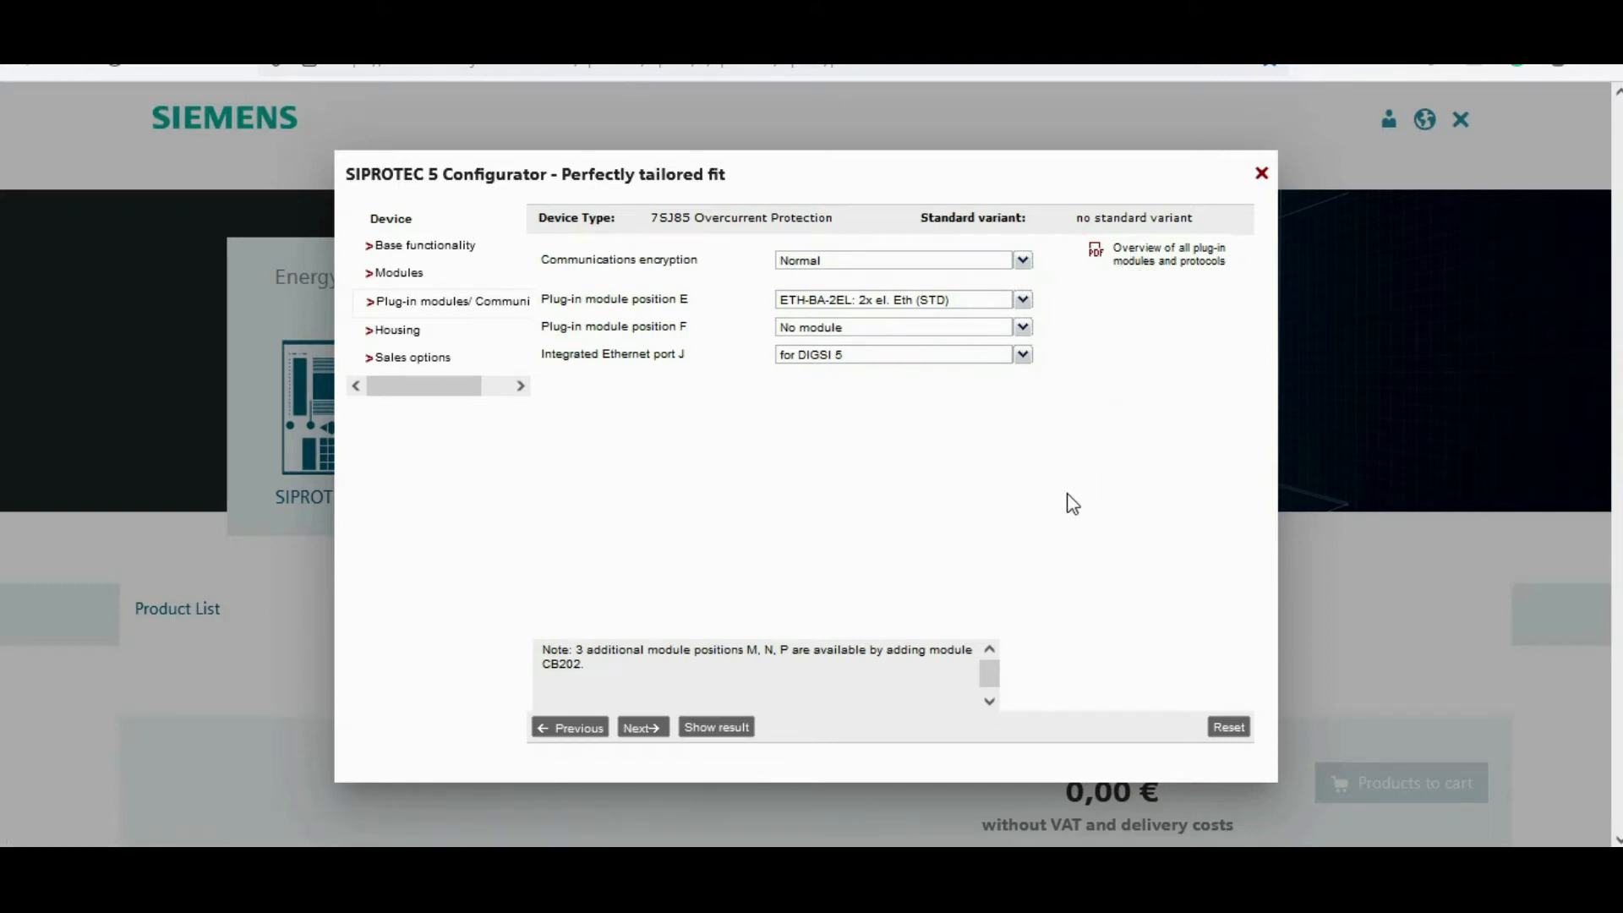
click(632, 729)
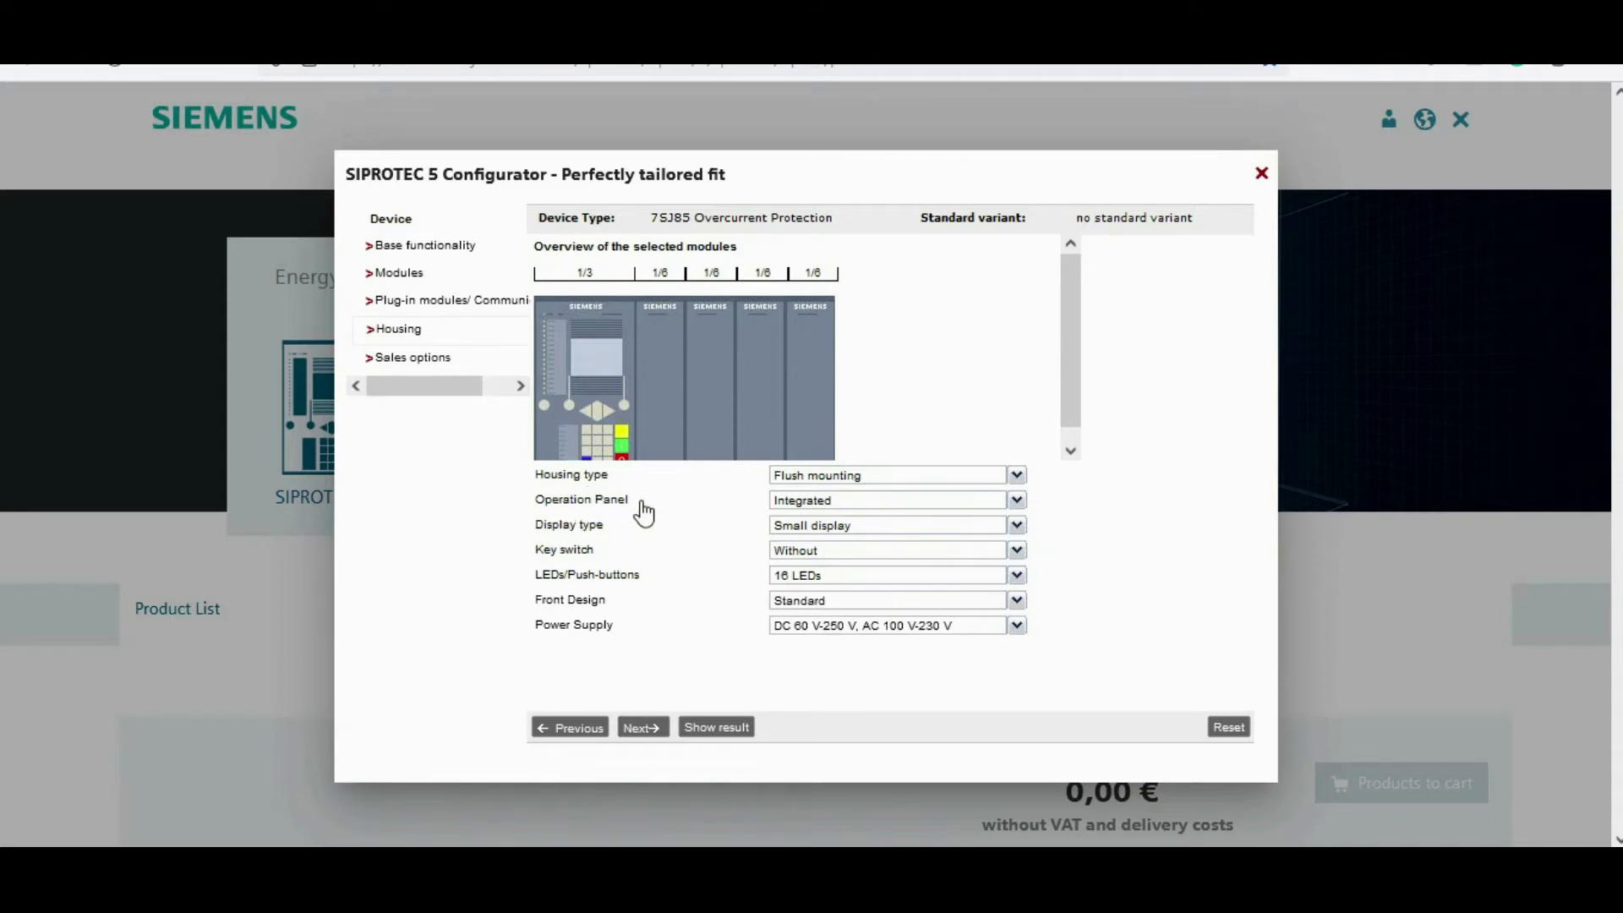
Step: Set the housing's display type to Large display, keeping flush mounting and the integrated operation panel
click(1017, 477)
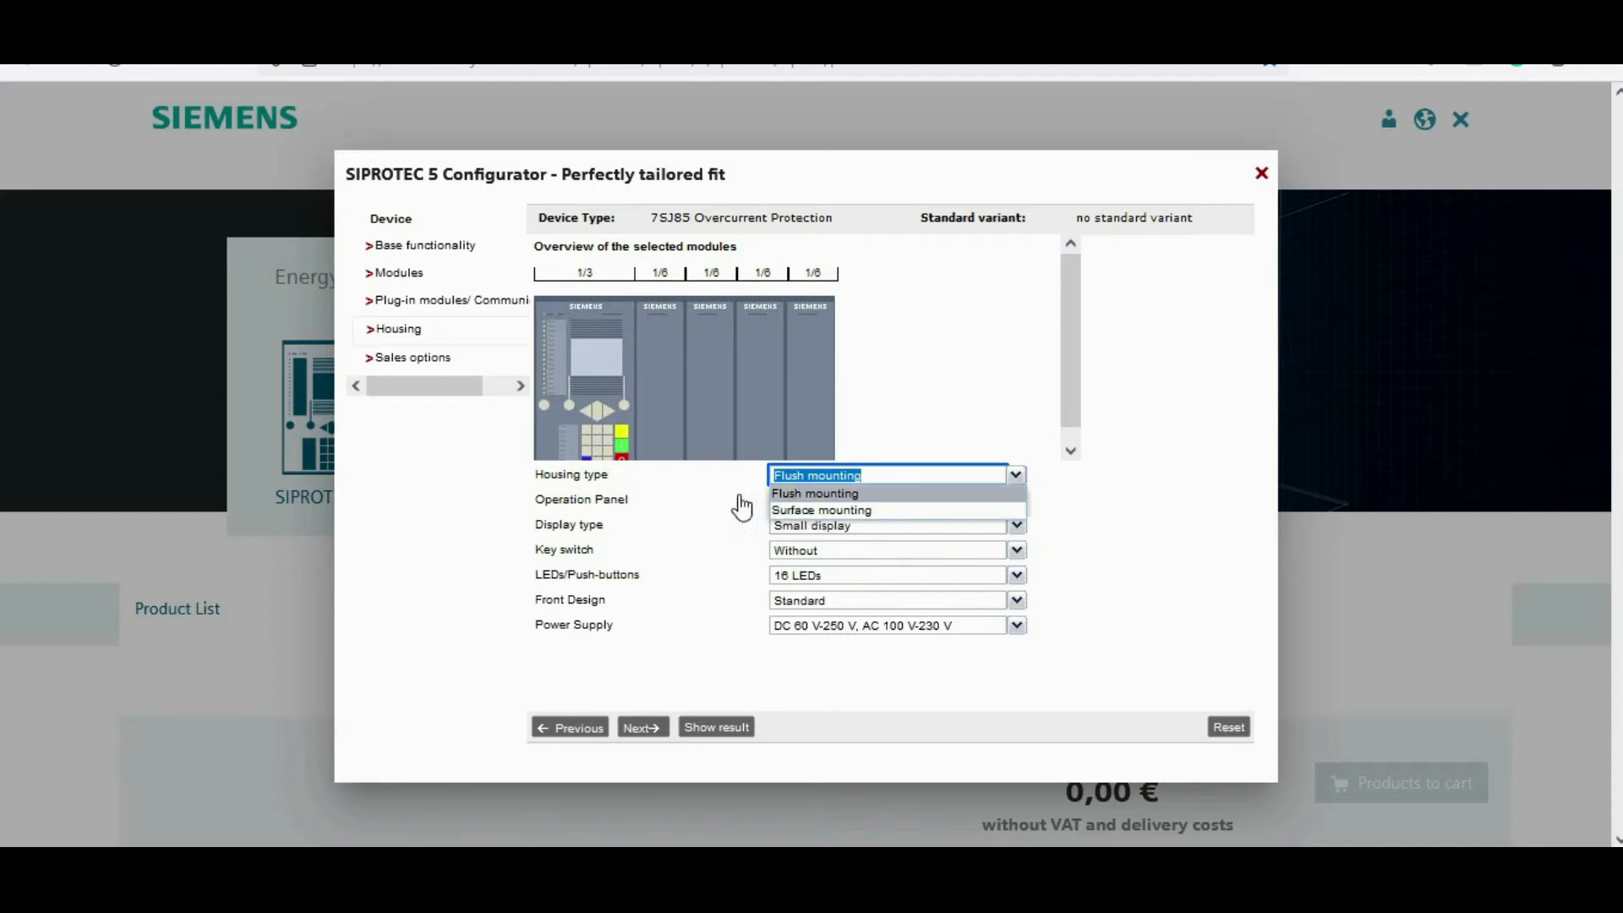
click(712, 492)
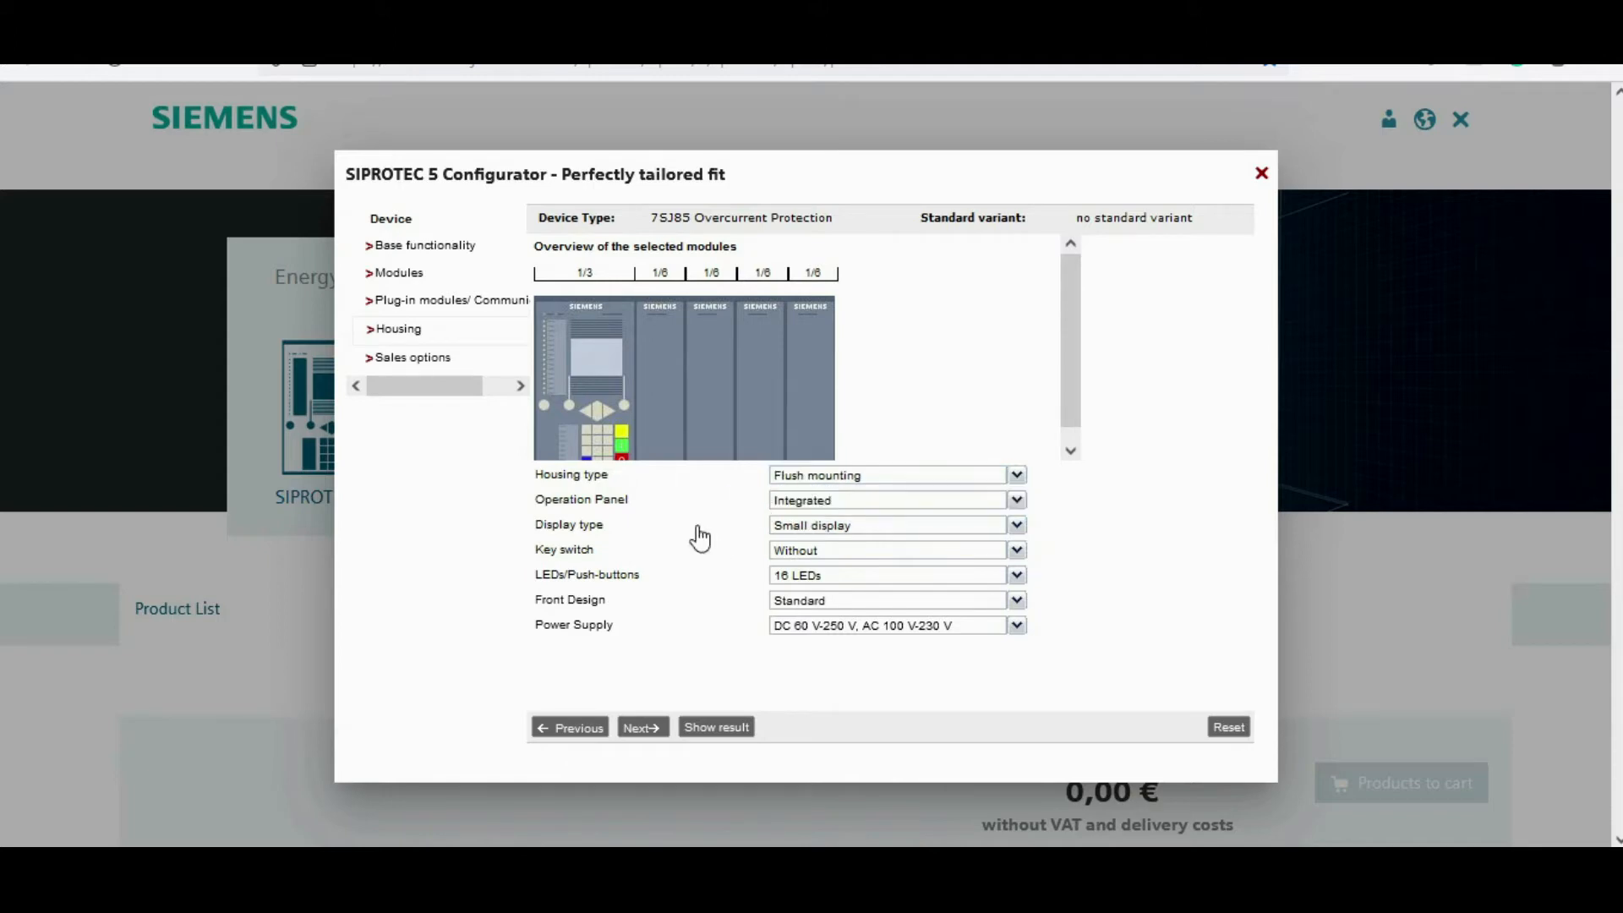
click(1017, 499)
click(1019, 511)
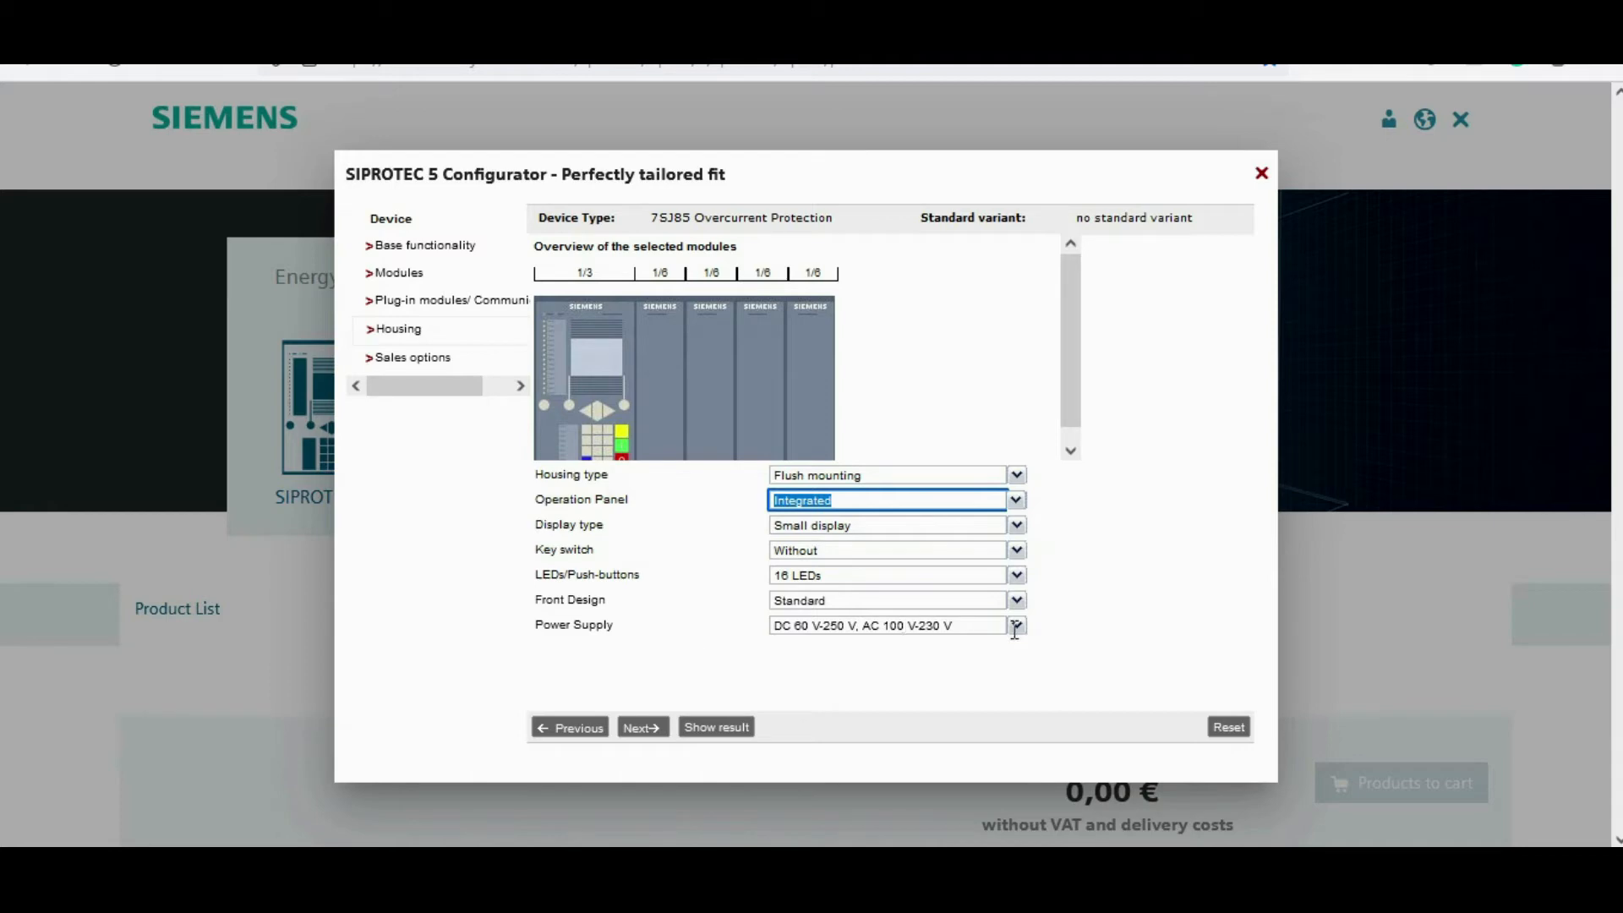
click(1017, 525)
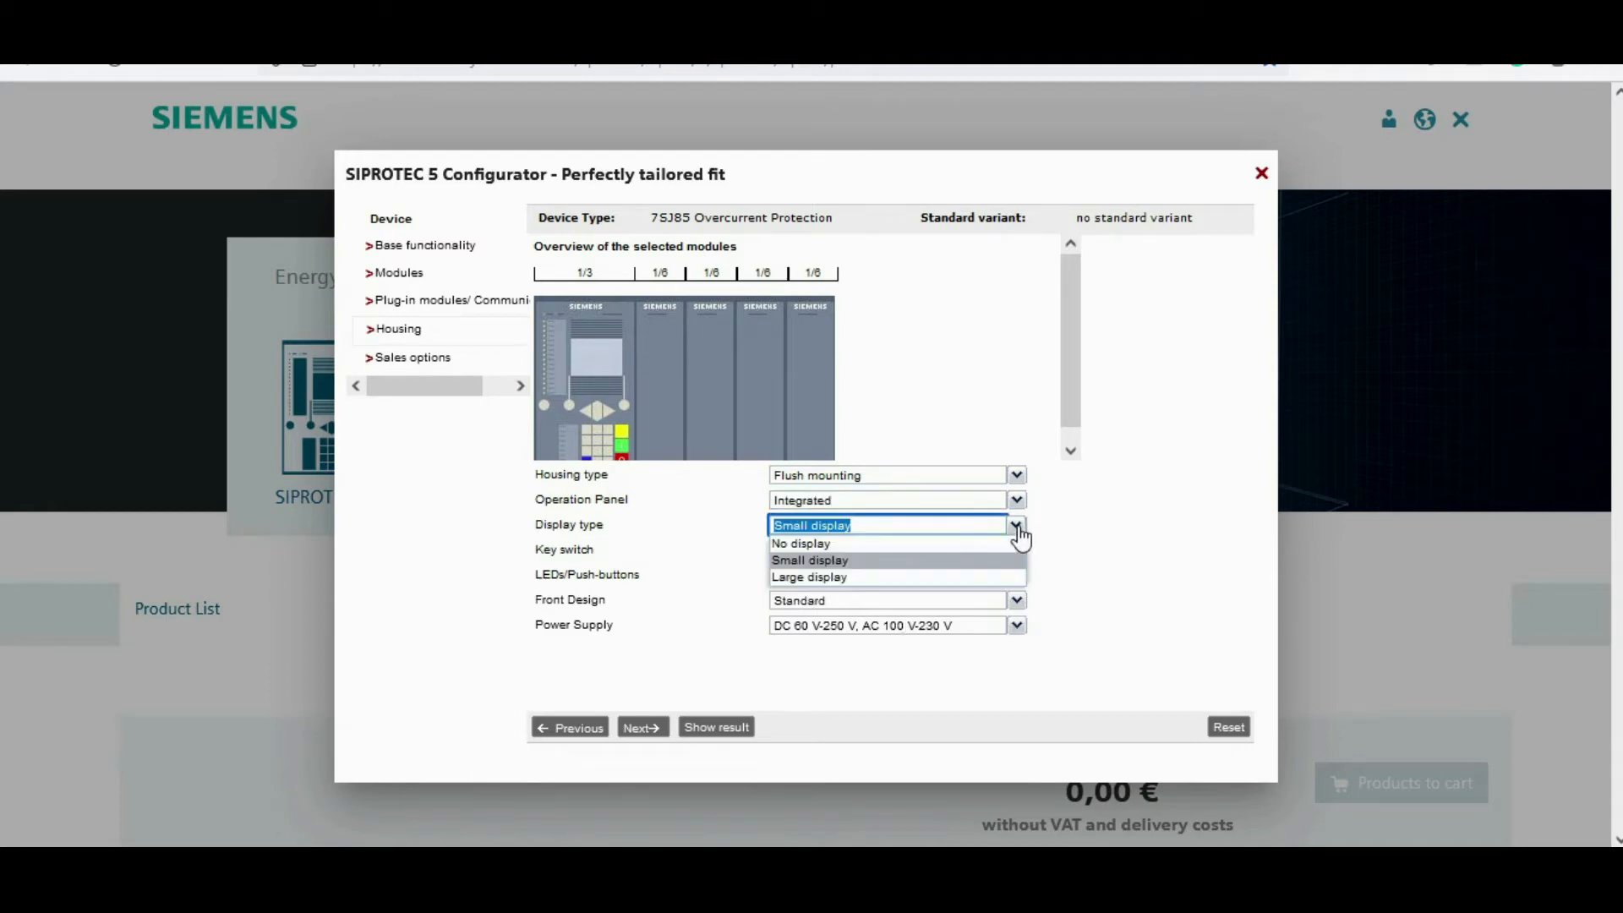
click(832, 578)
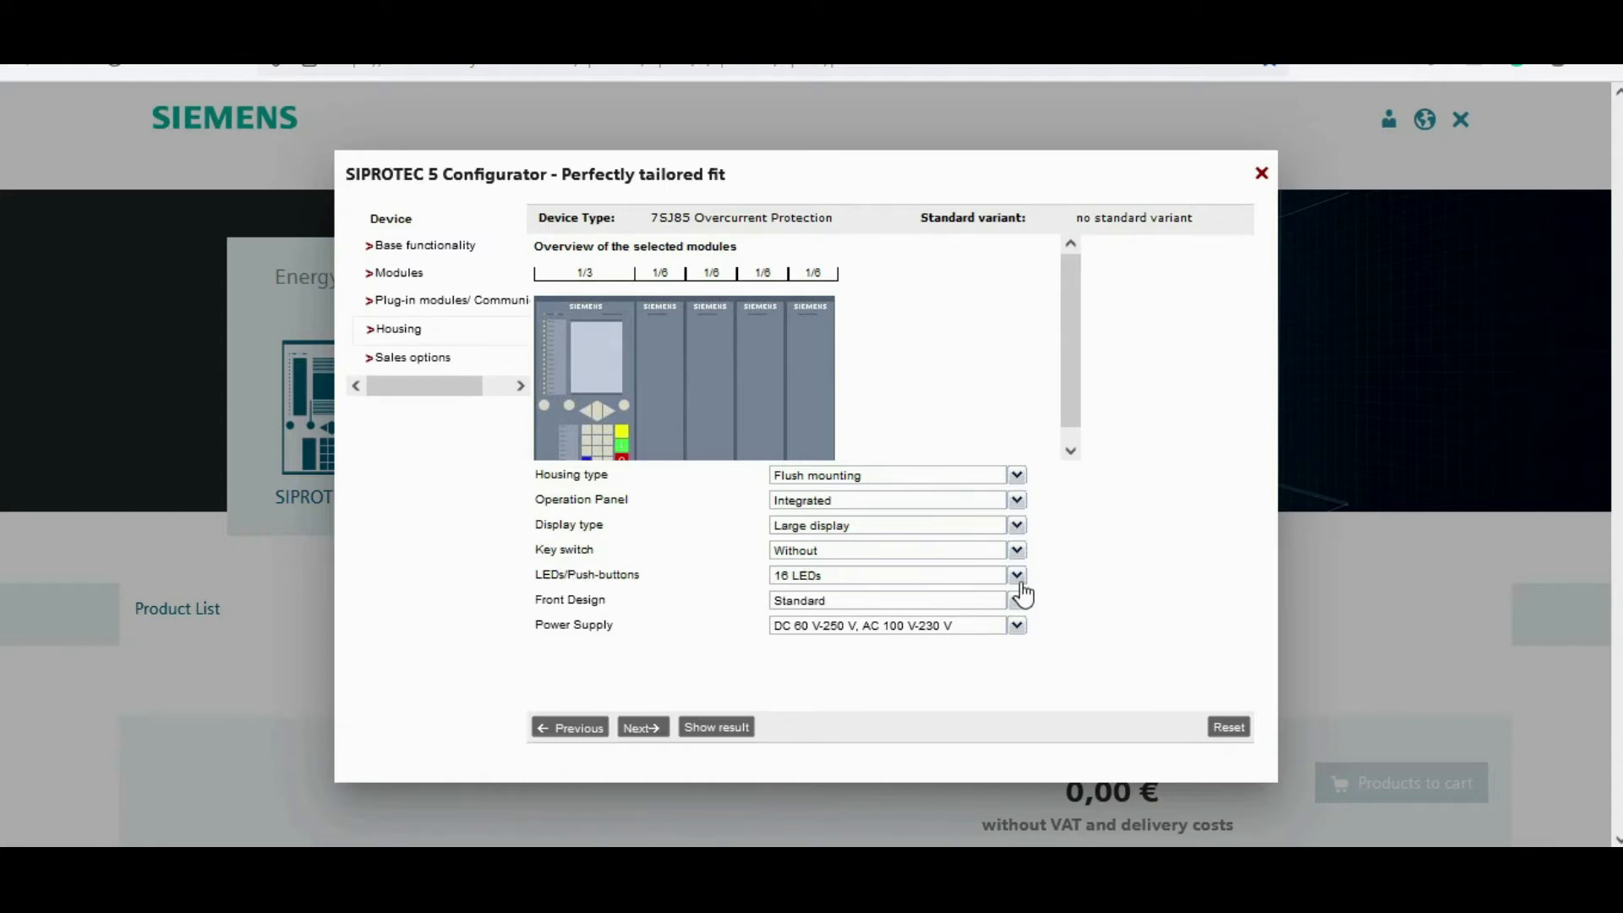
Step: Set the LEDs/Push-buttons option to 32 LEDs, keeping the key switch without
click(1018, 551)
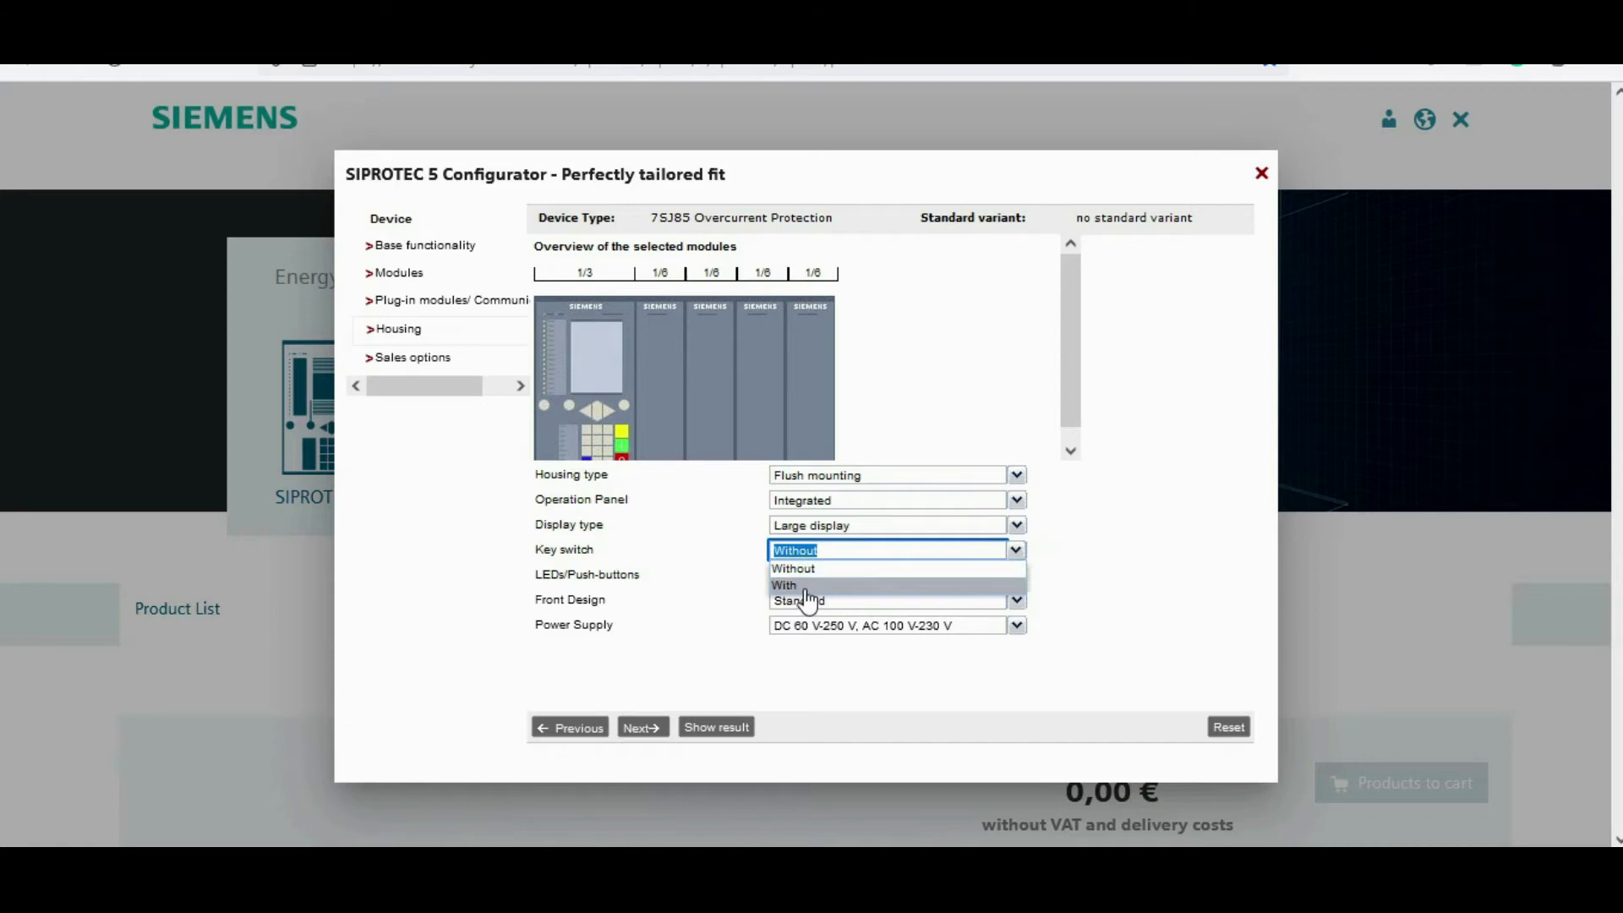
click(719, 596)
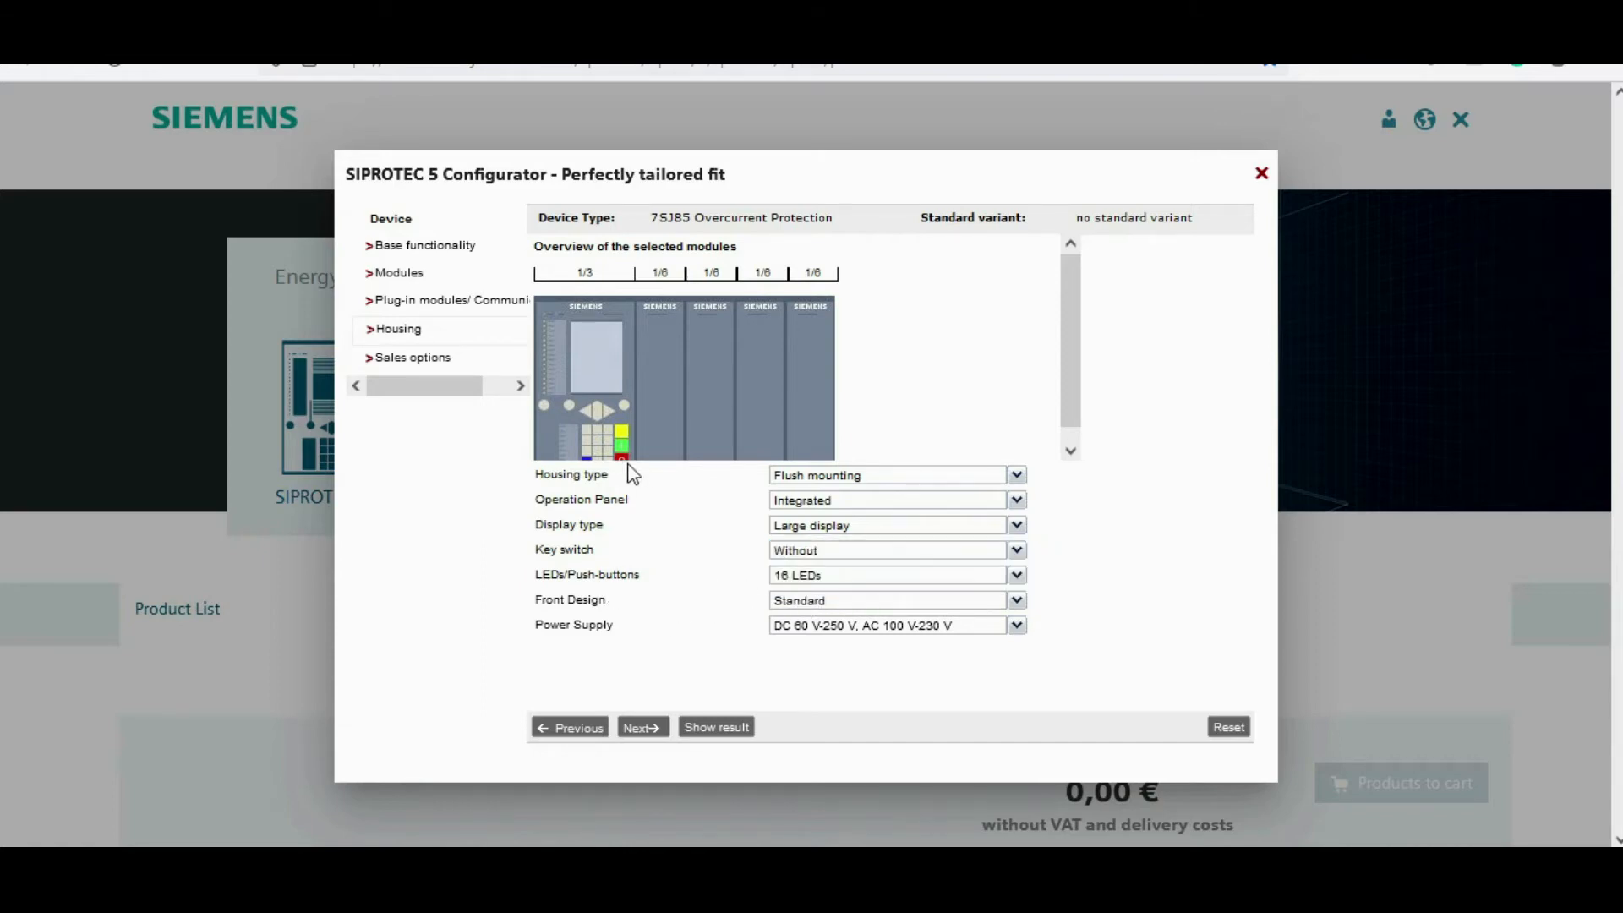
click(1017, 578)
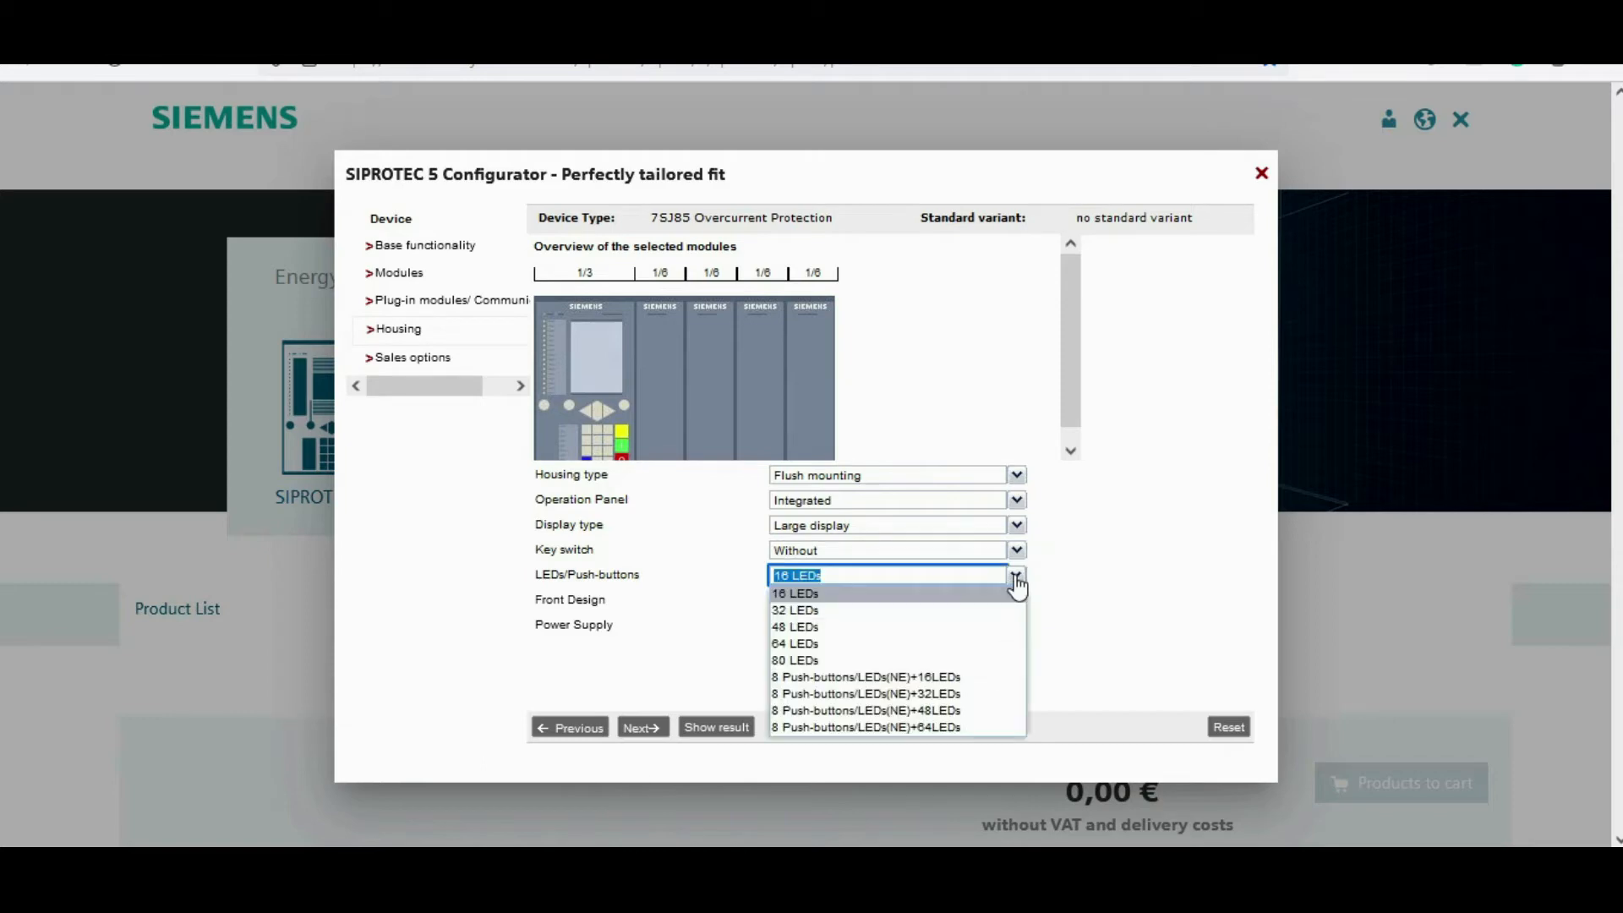
click(970, 615)
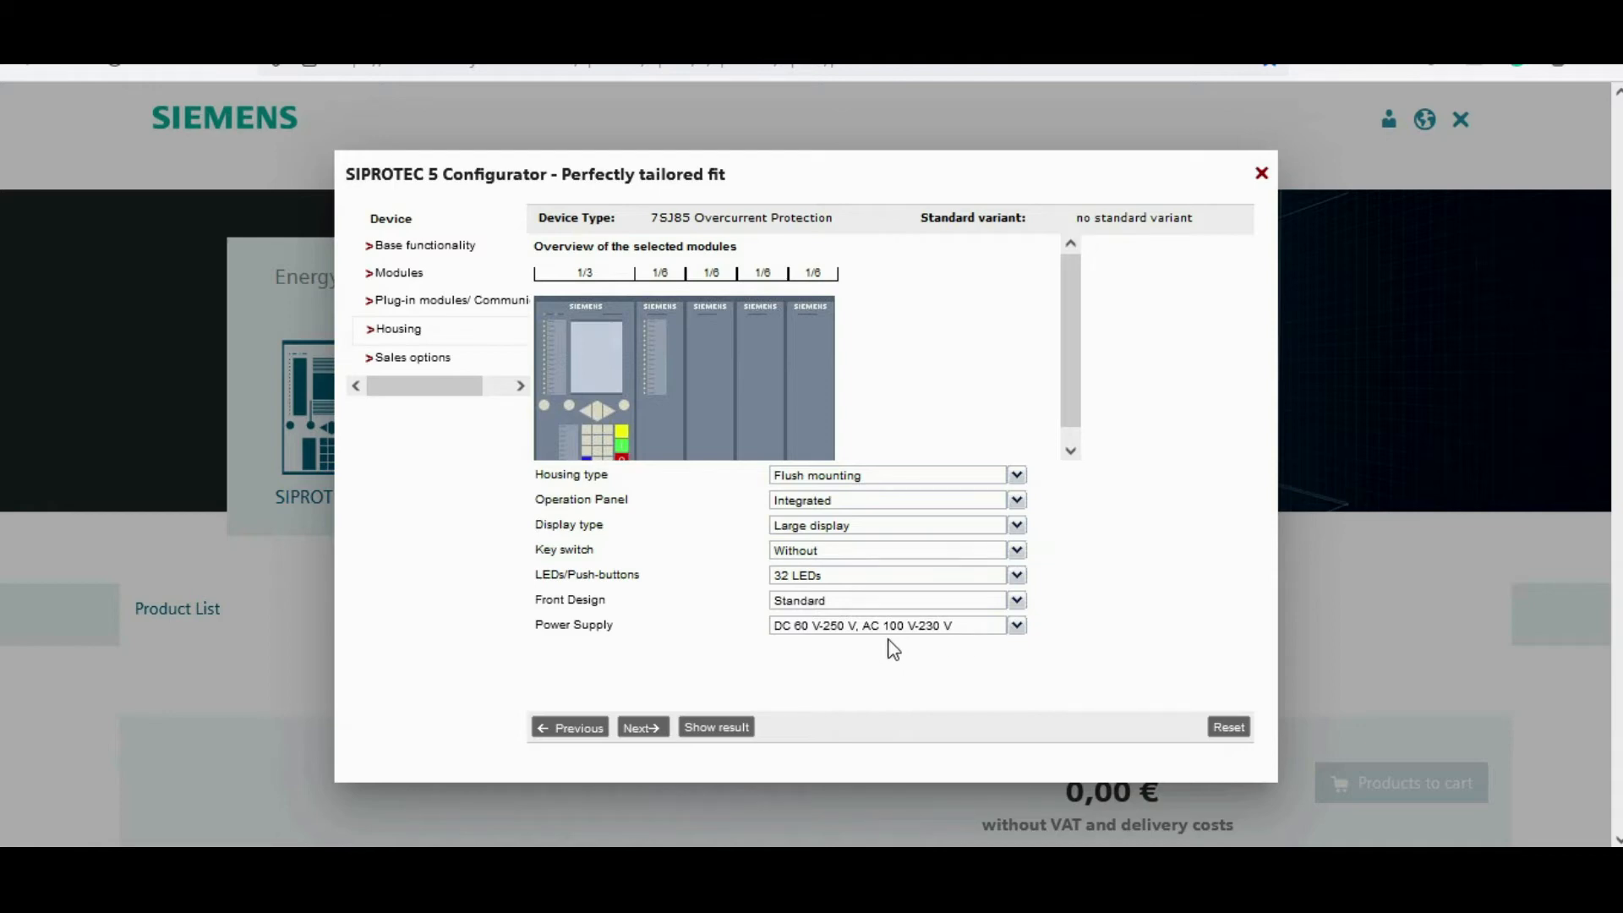
Step: Keep the existing power supply option and continue to the sales options page
click(1018, 626)
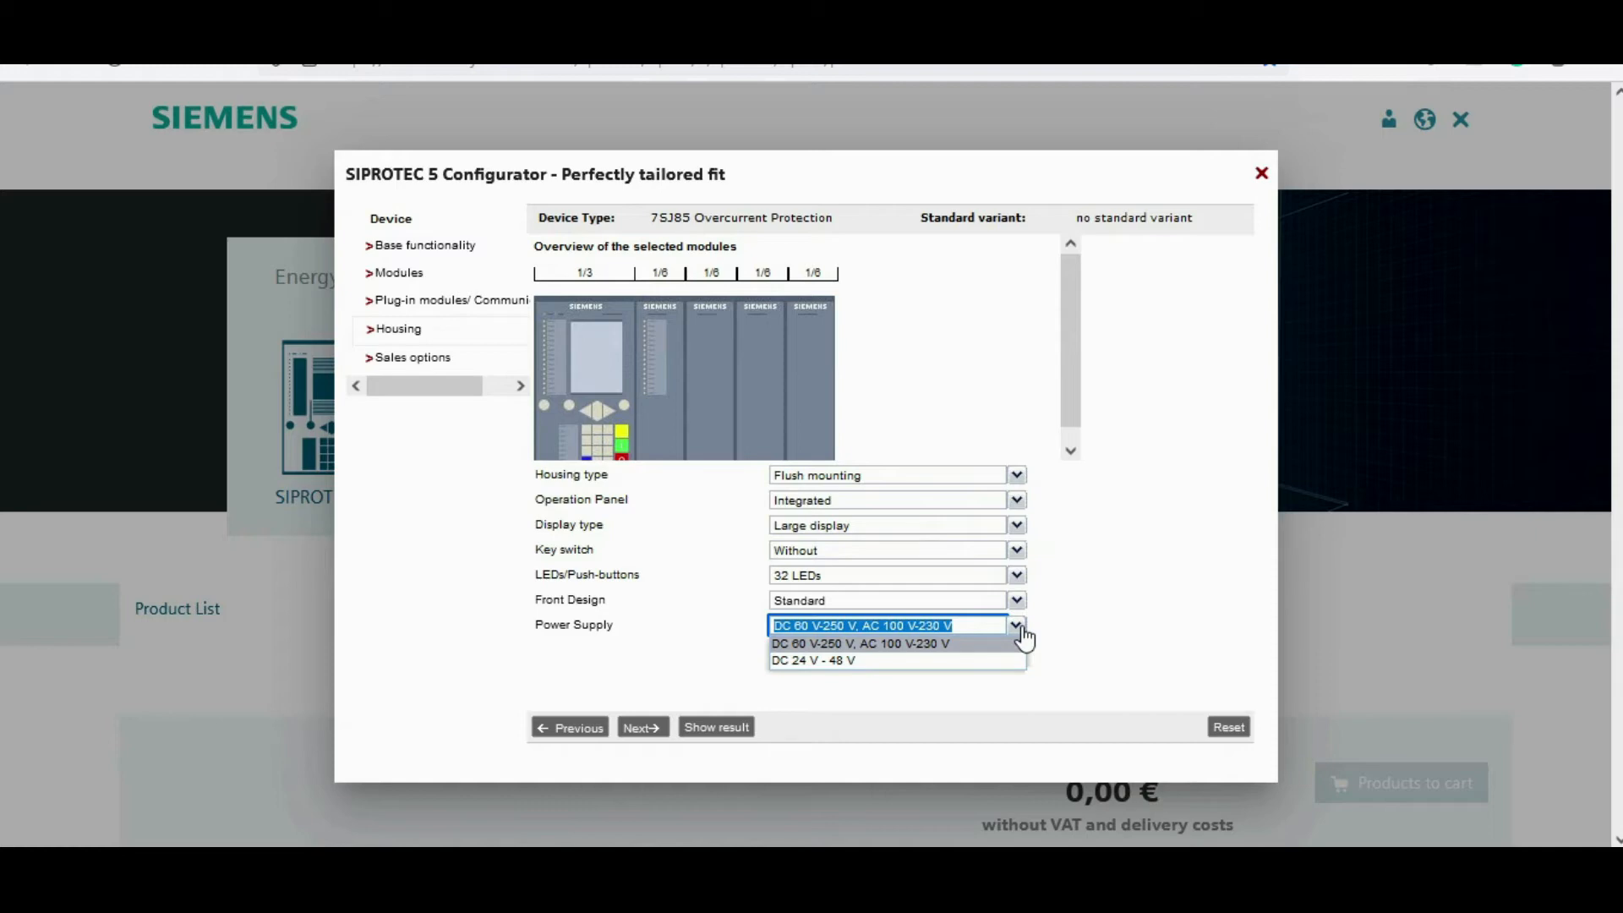
click(717, 666)
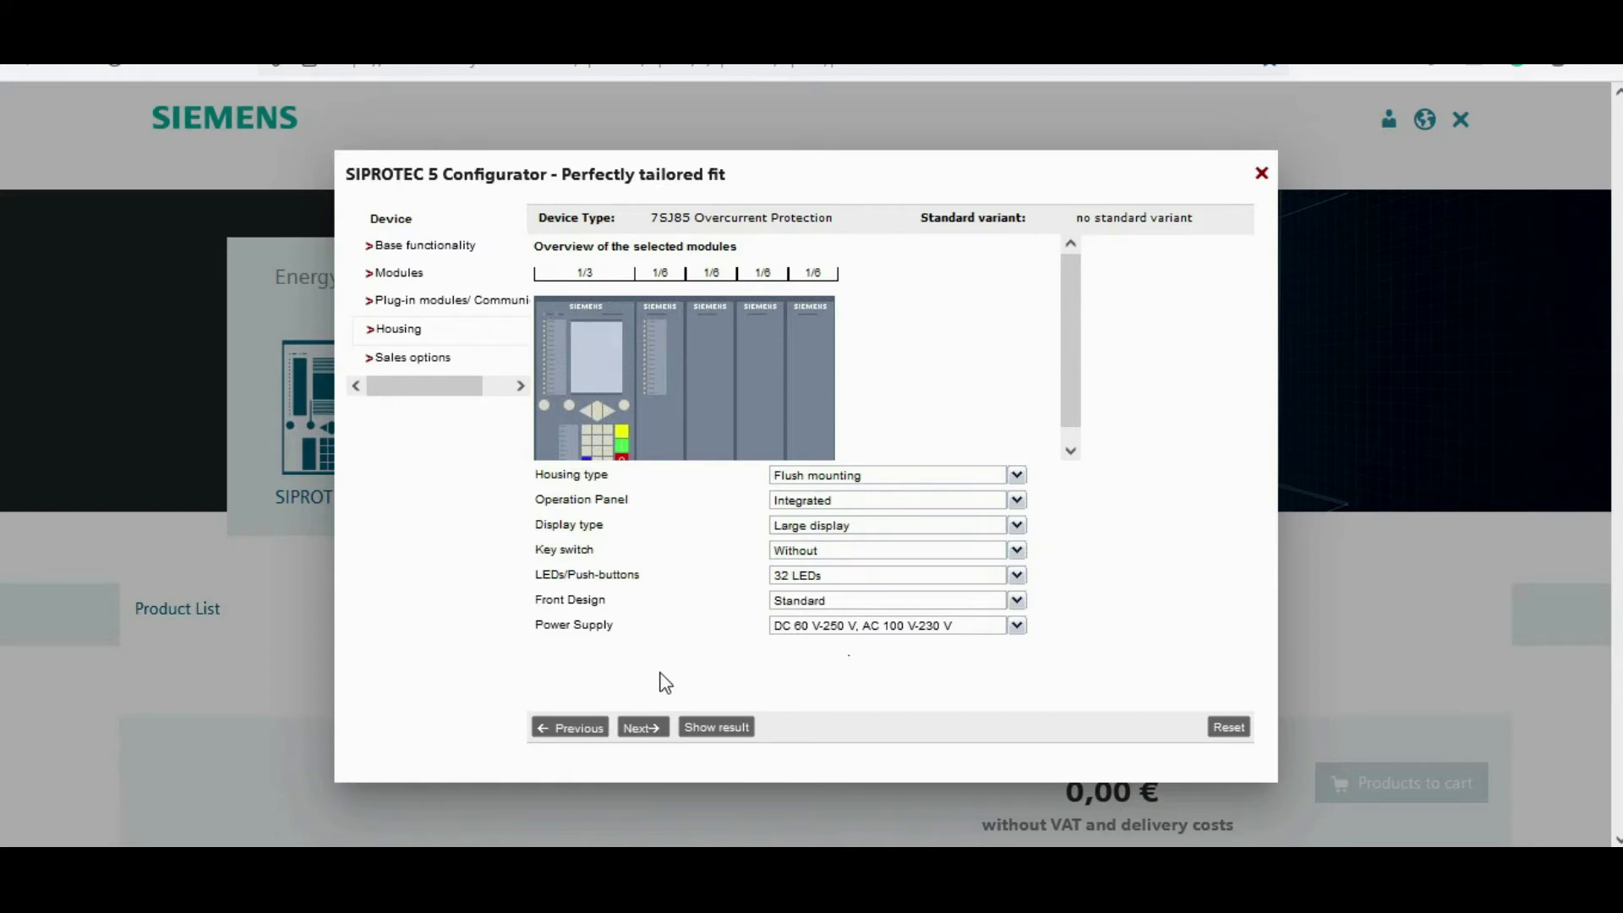
click(658, 744)
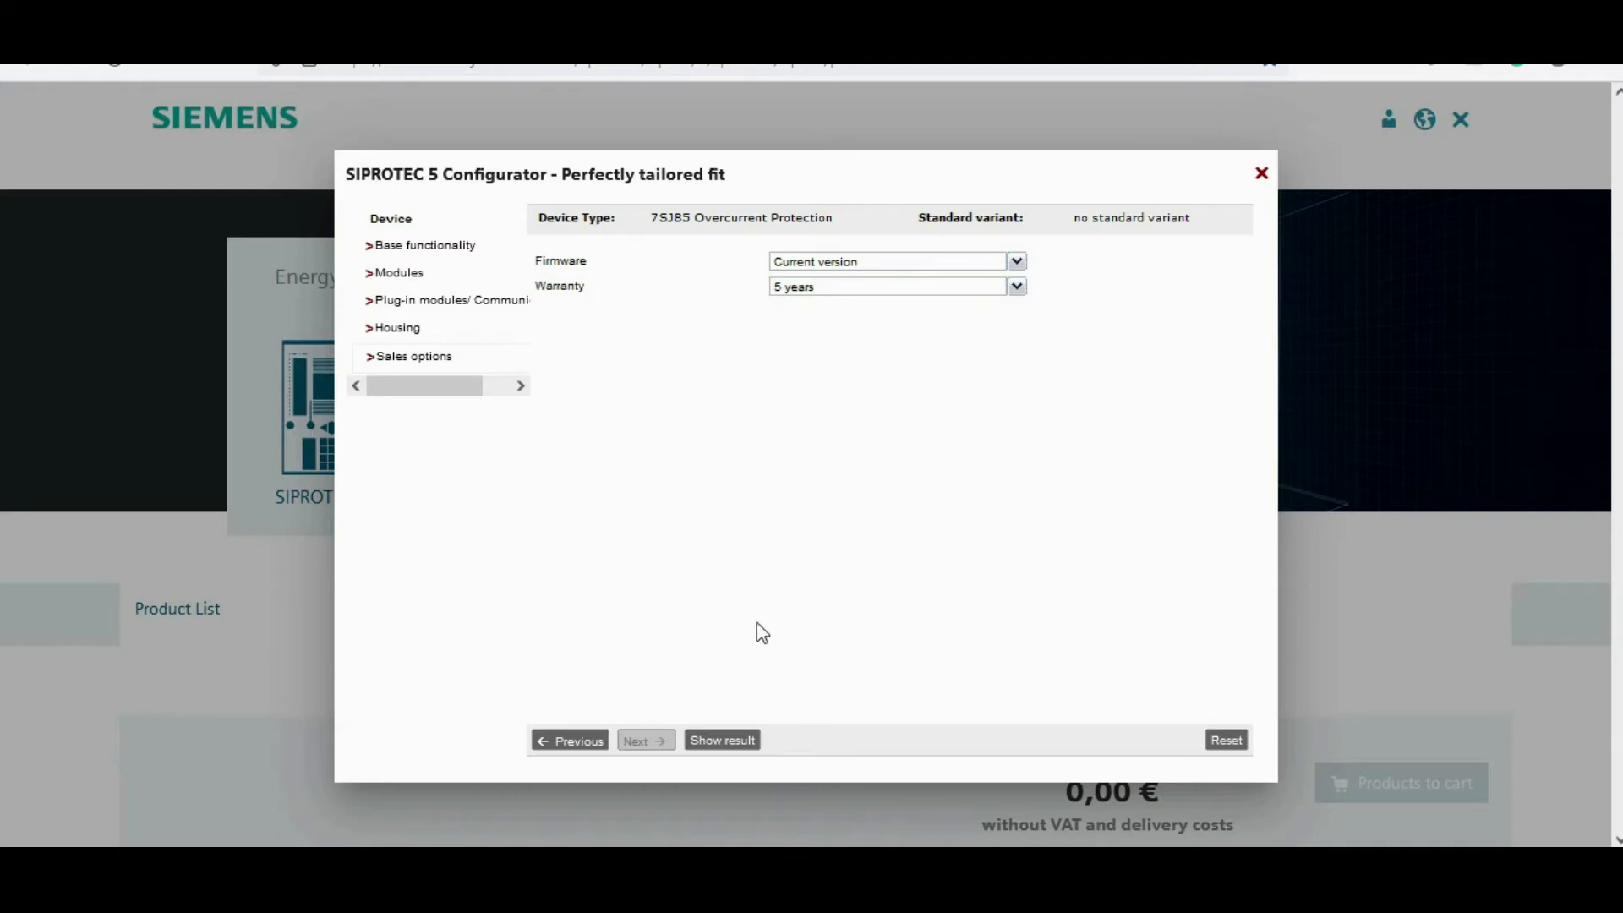
Step: Keep the 5 years warranty and show the configuration result
click(1015, 287)
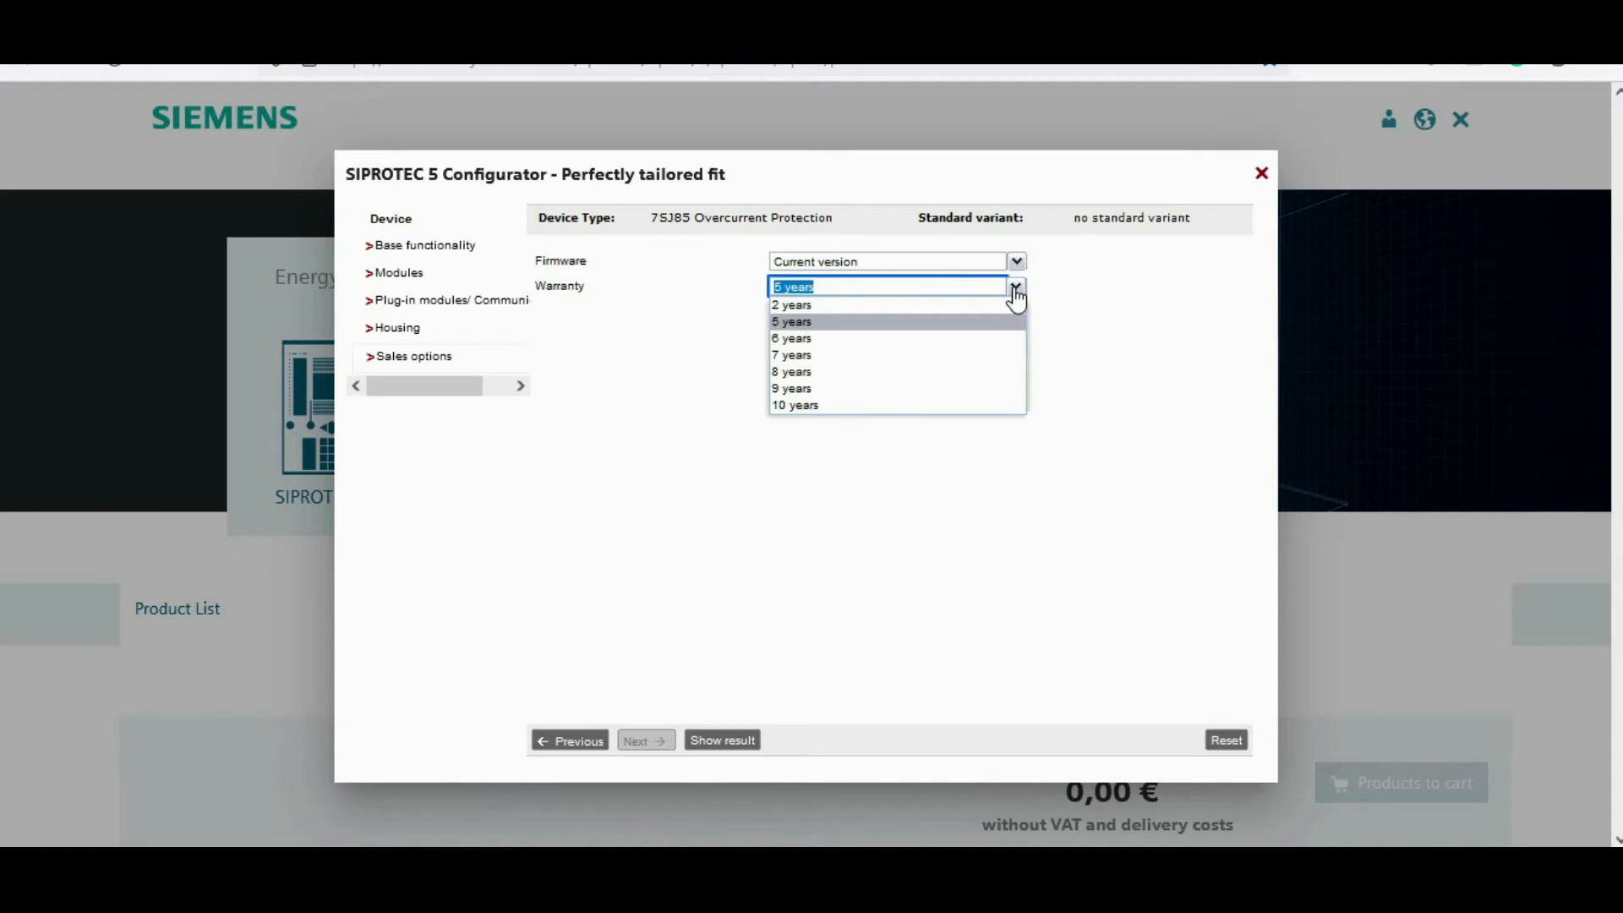
click(1015, 292)
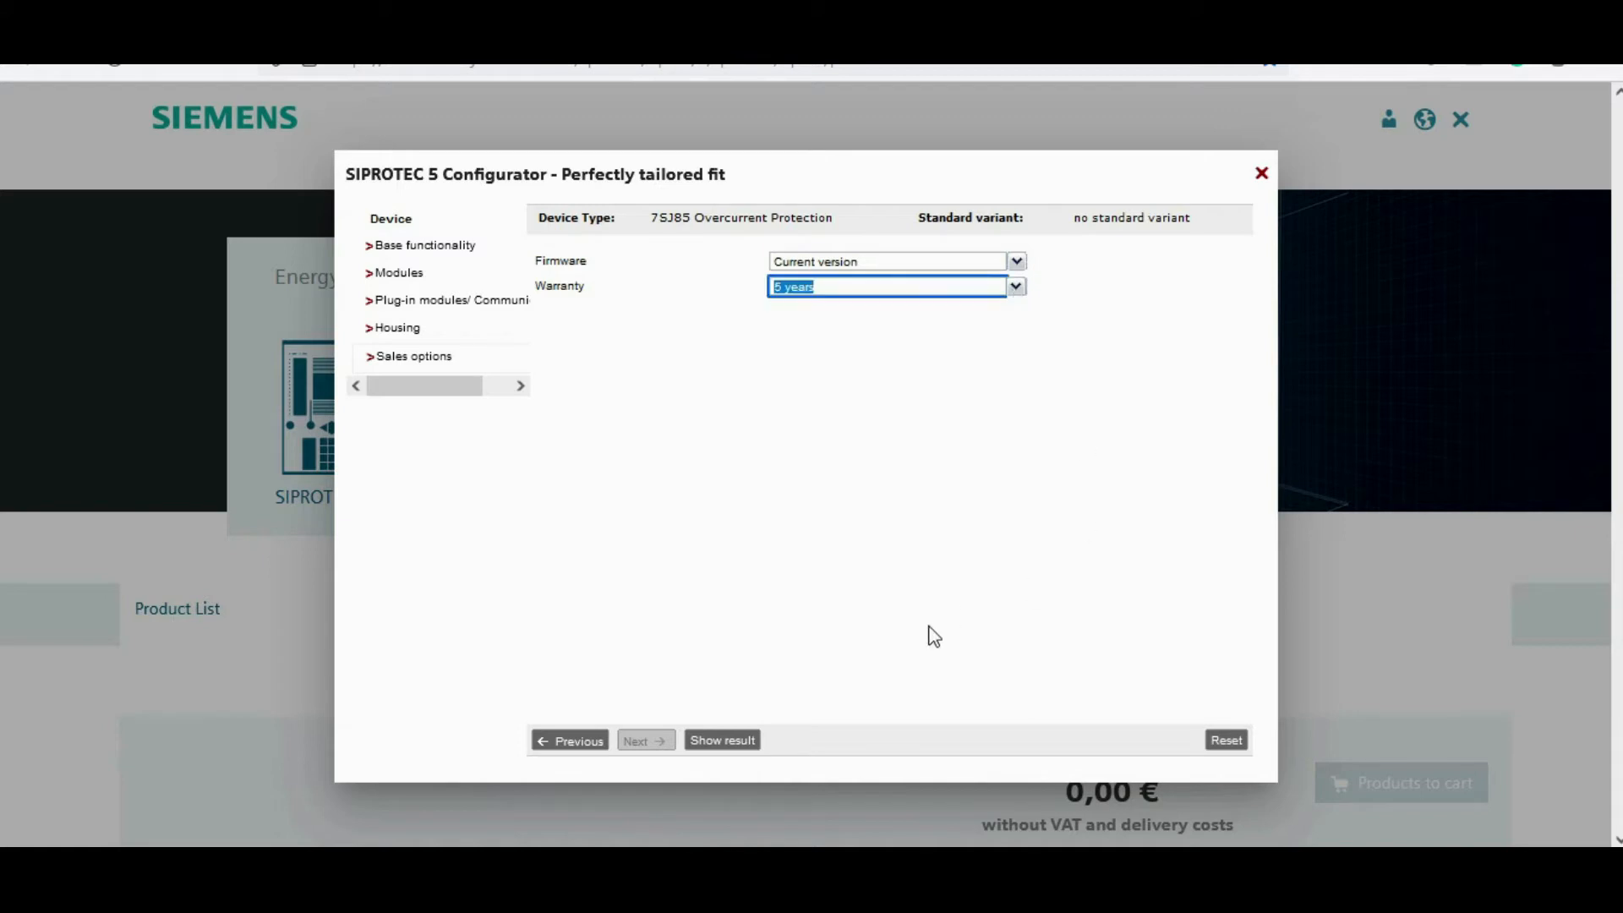
click(738, 746)
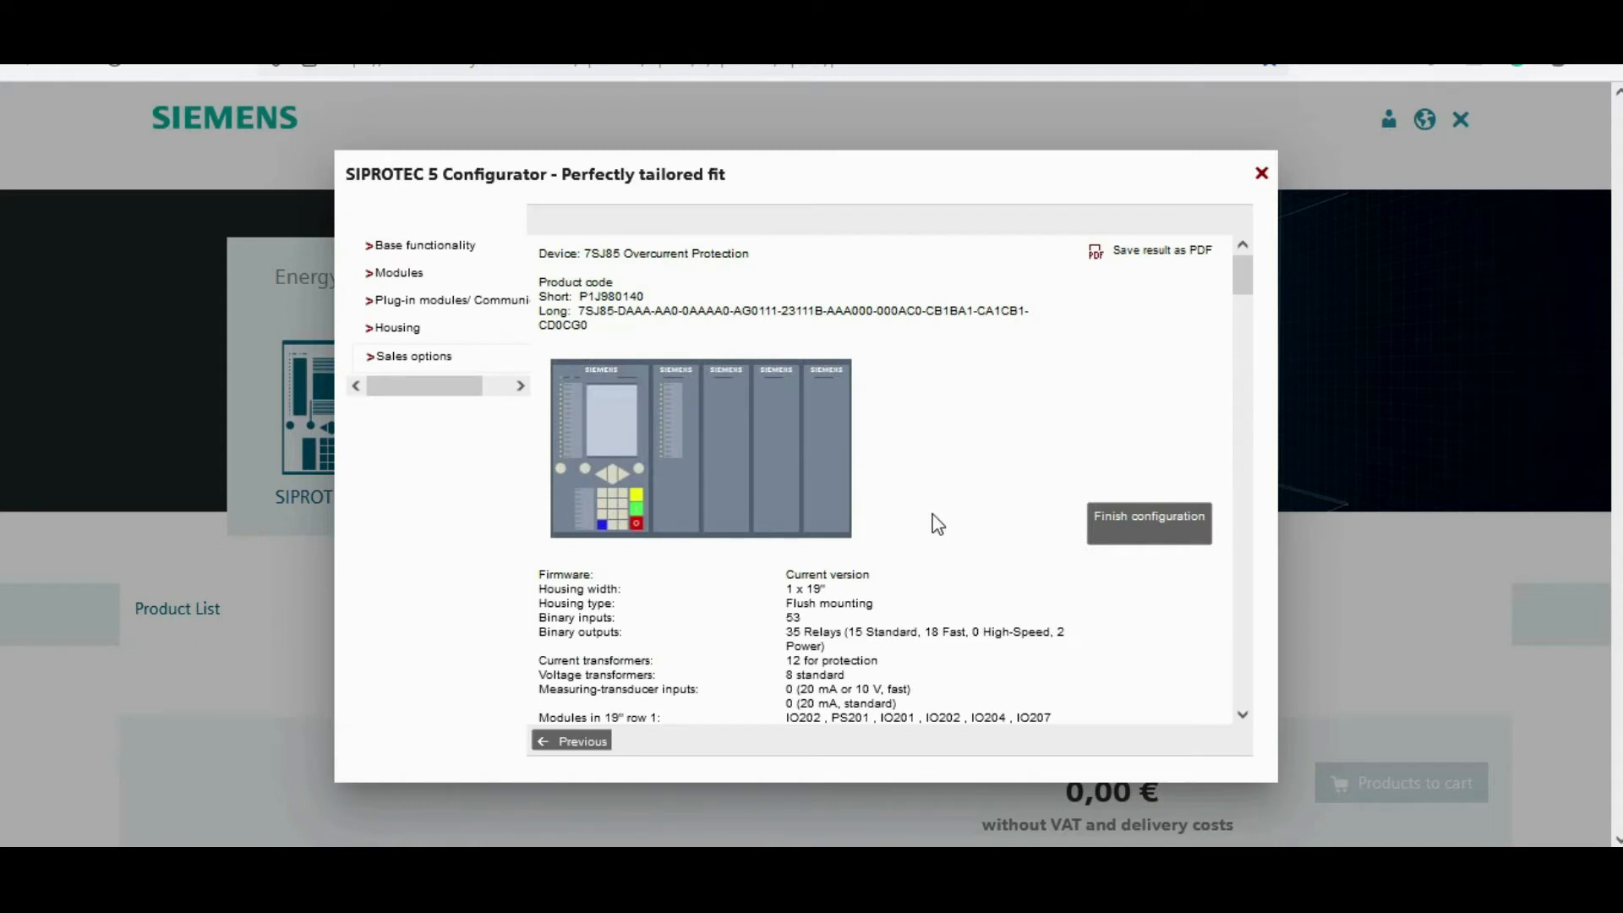
Step: Review the configuration result's device specifications and function list down to the sum
scroll(816, 609, down, 2)
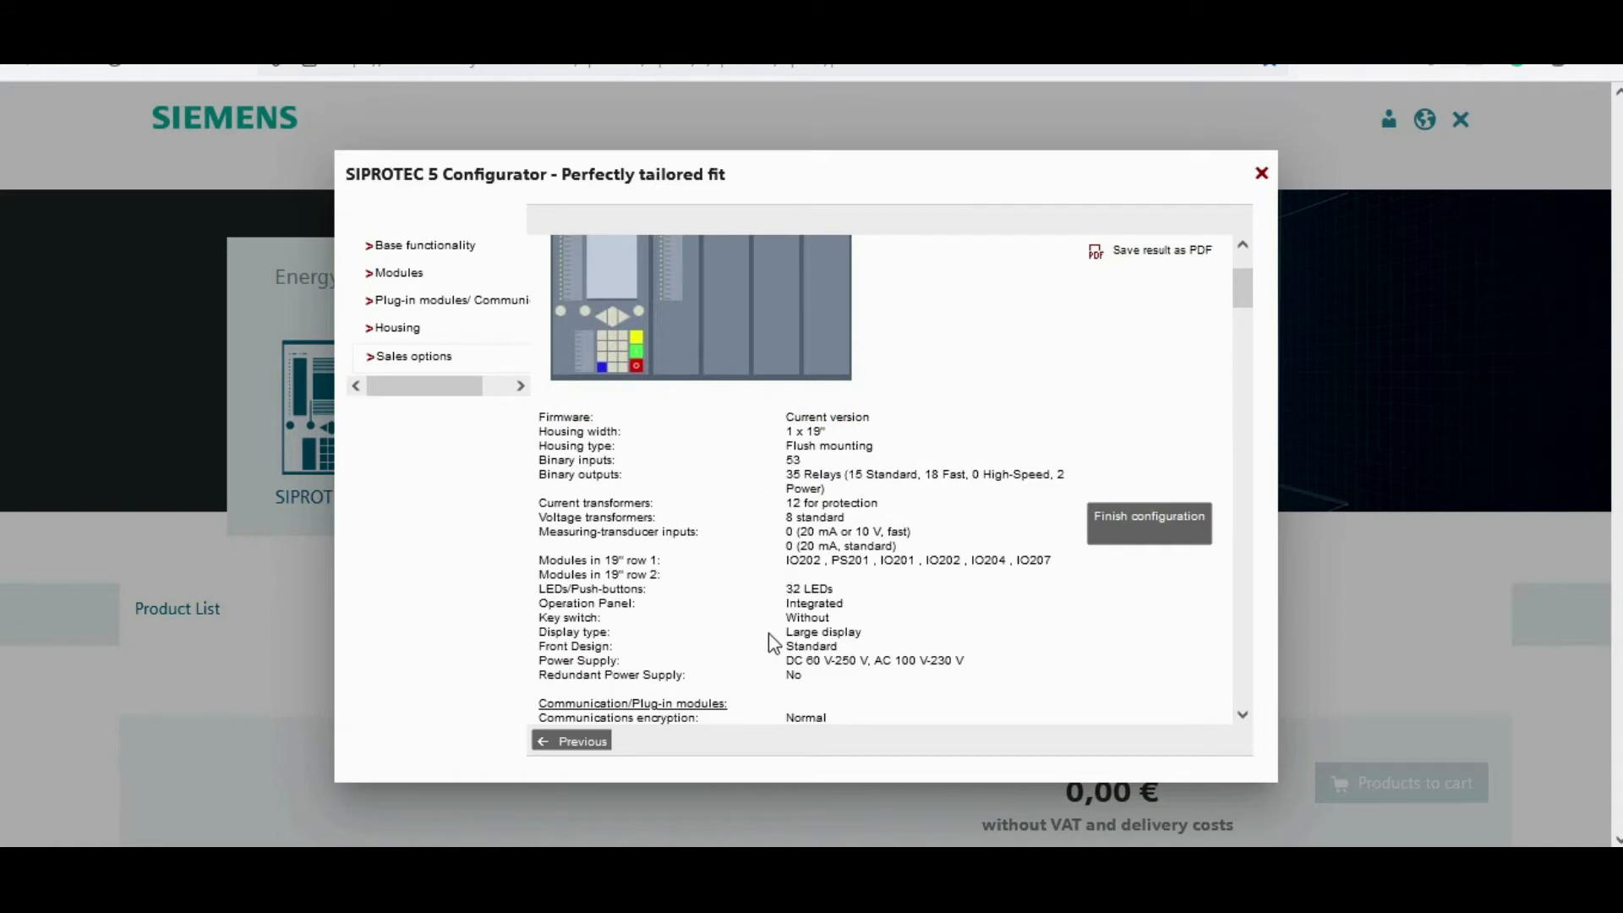
scroll(768, 634, down, 4)
scroll(772, 628, down, 7)
scroll(772, 633, down, 5)
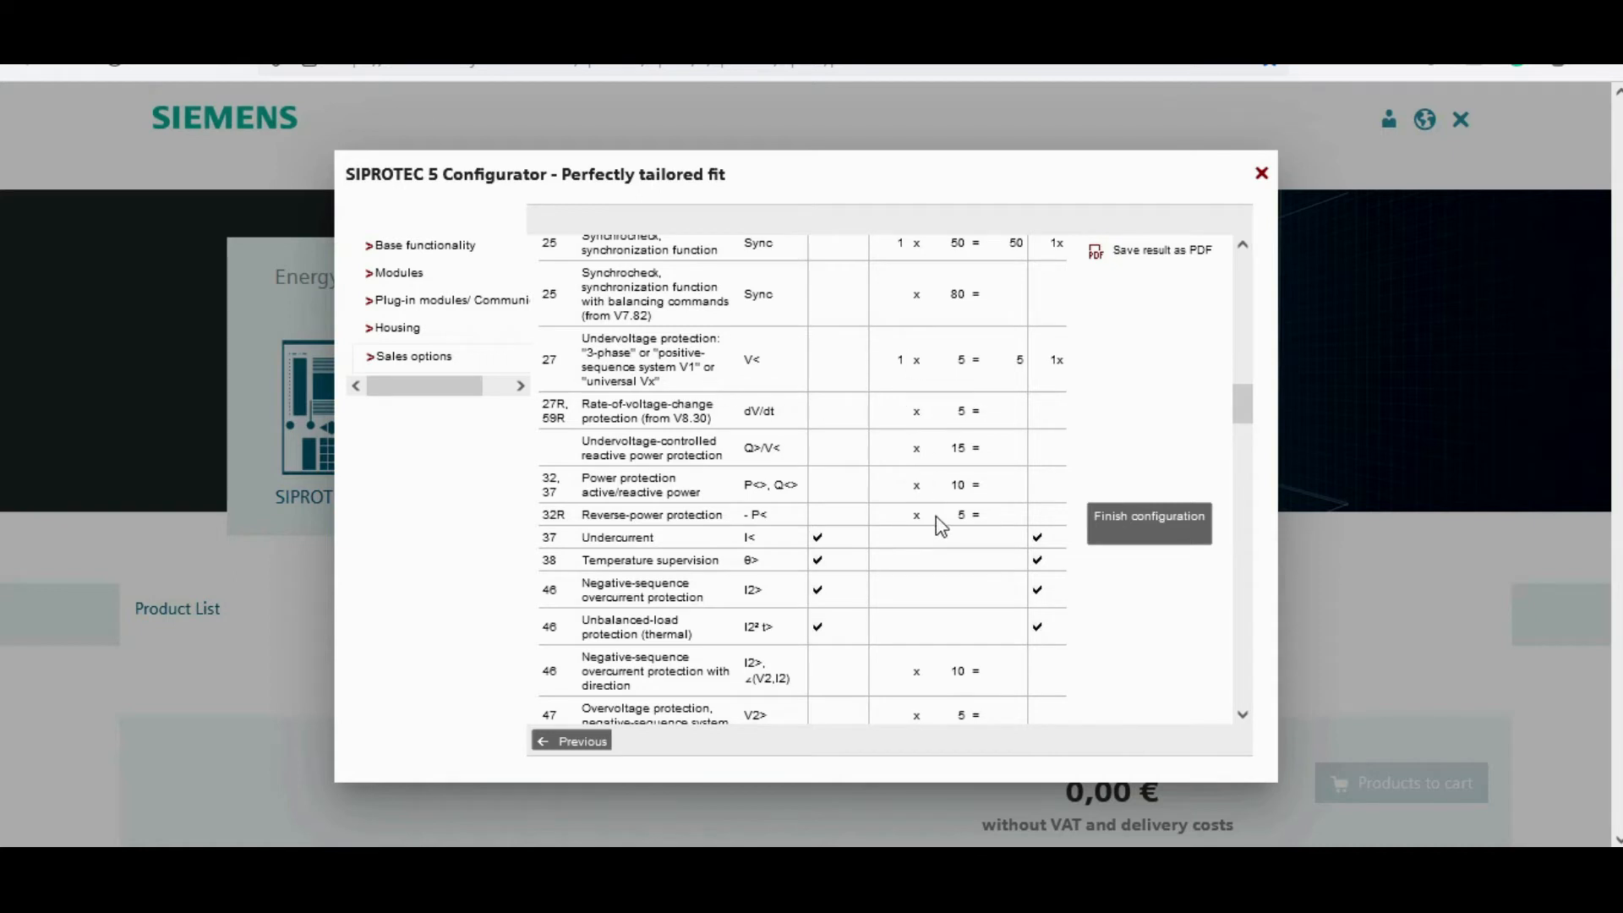
scroll(938, 525, down, 2)
scroll(935, 520, down, 10)
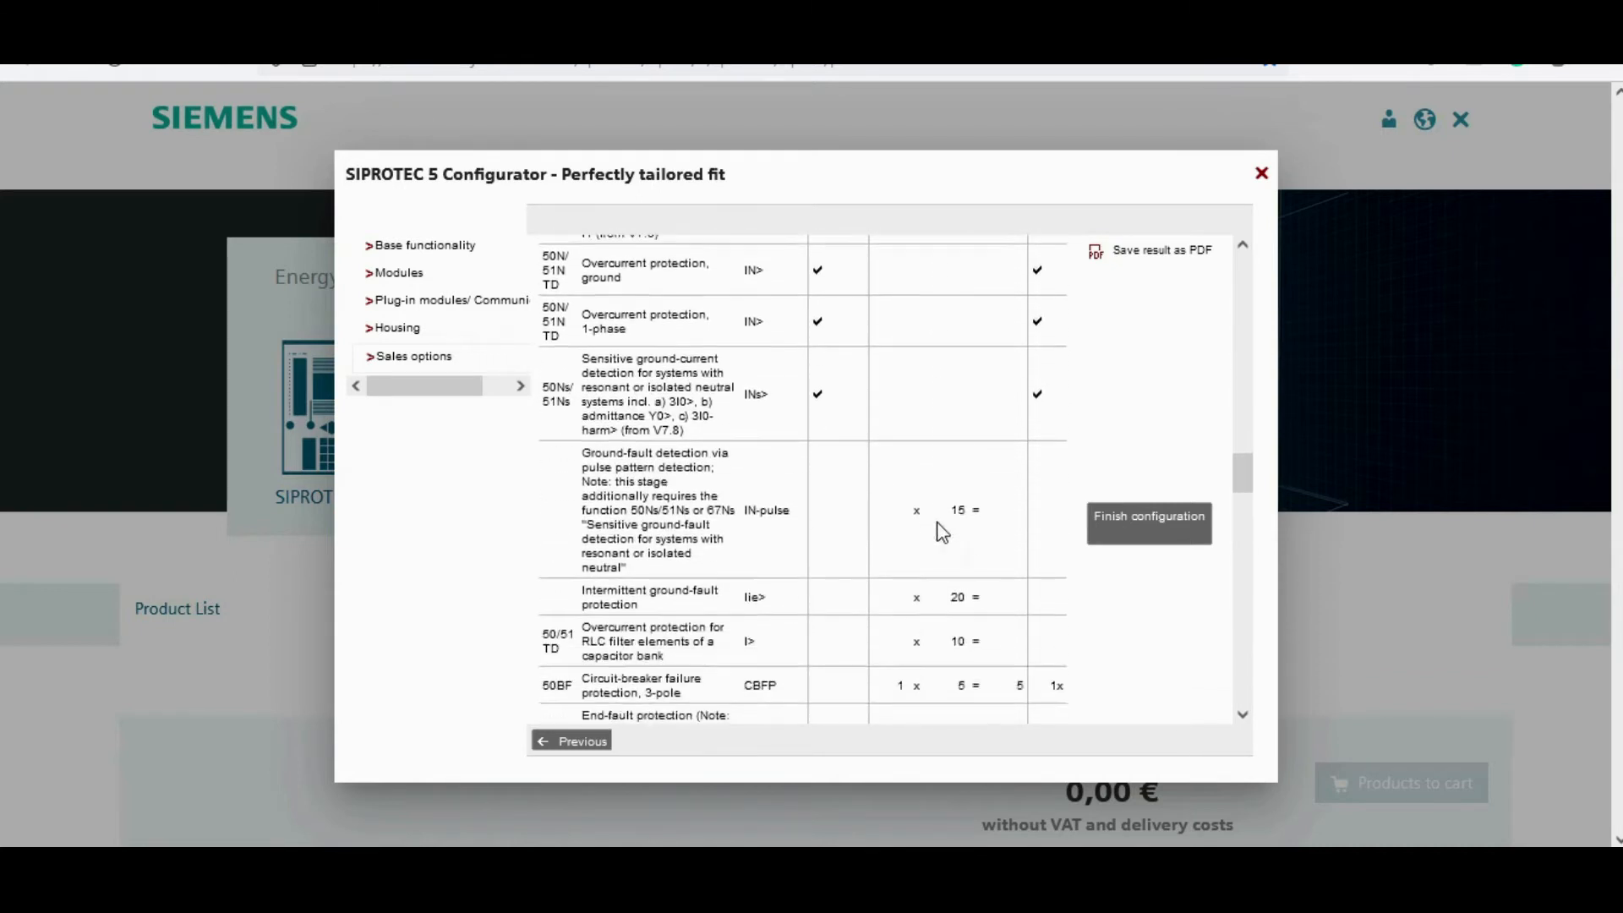
scroll(939, 531, down, 1)
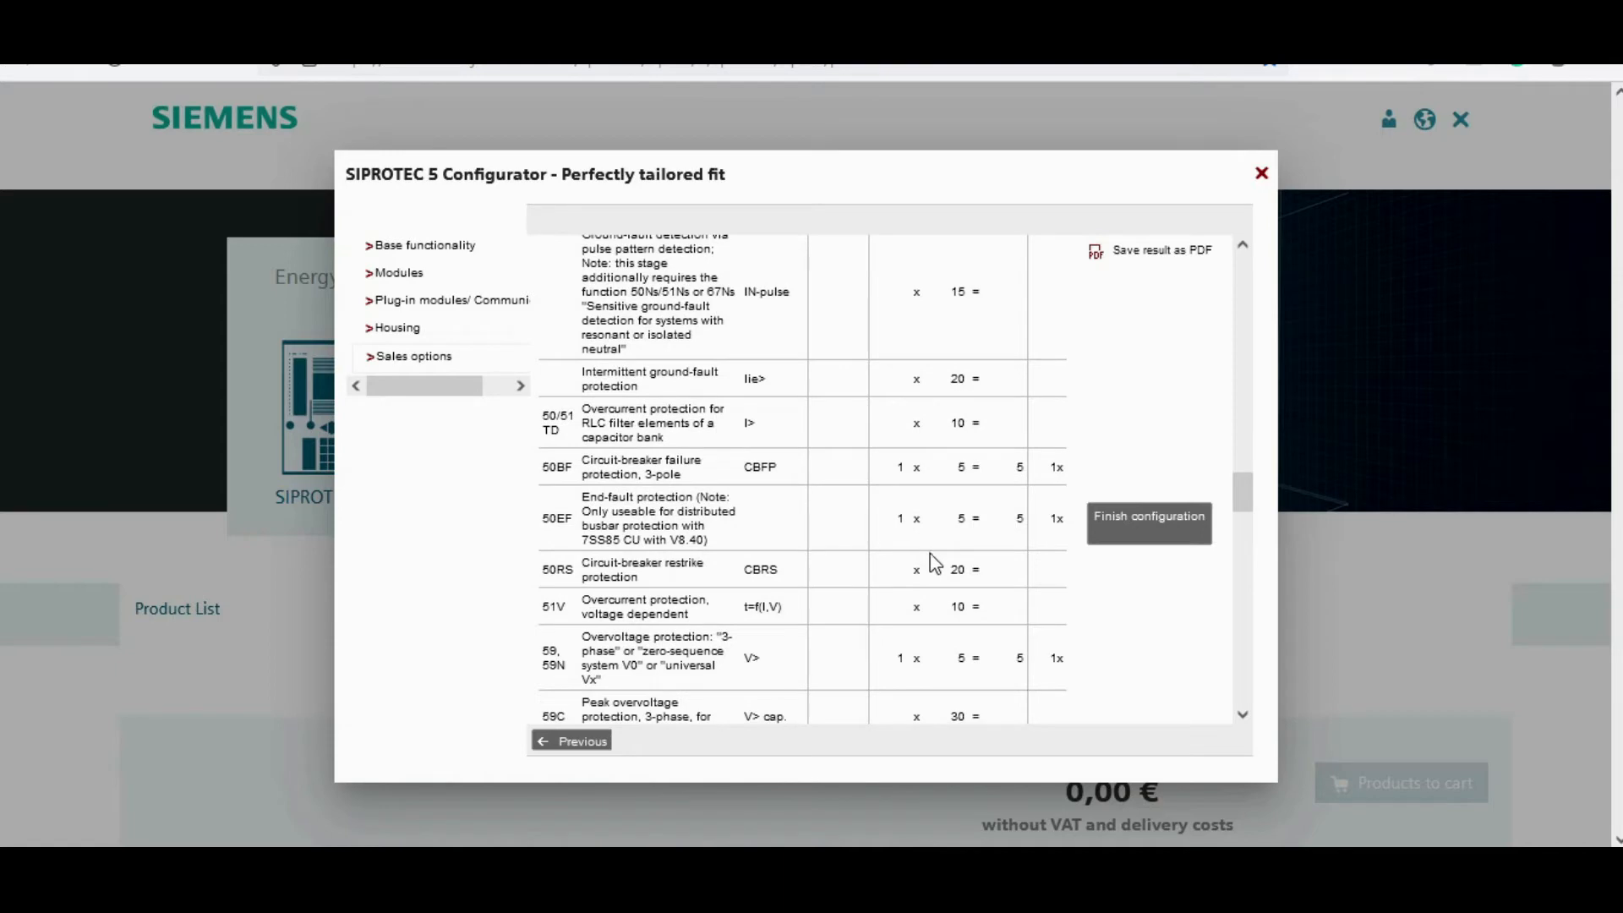
scroll(934, 563, down, 12)
scroll(930, 583, down, 15)
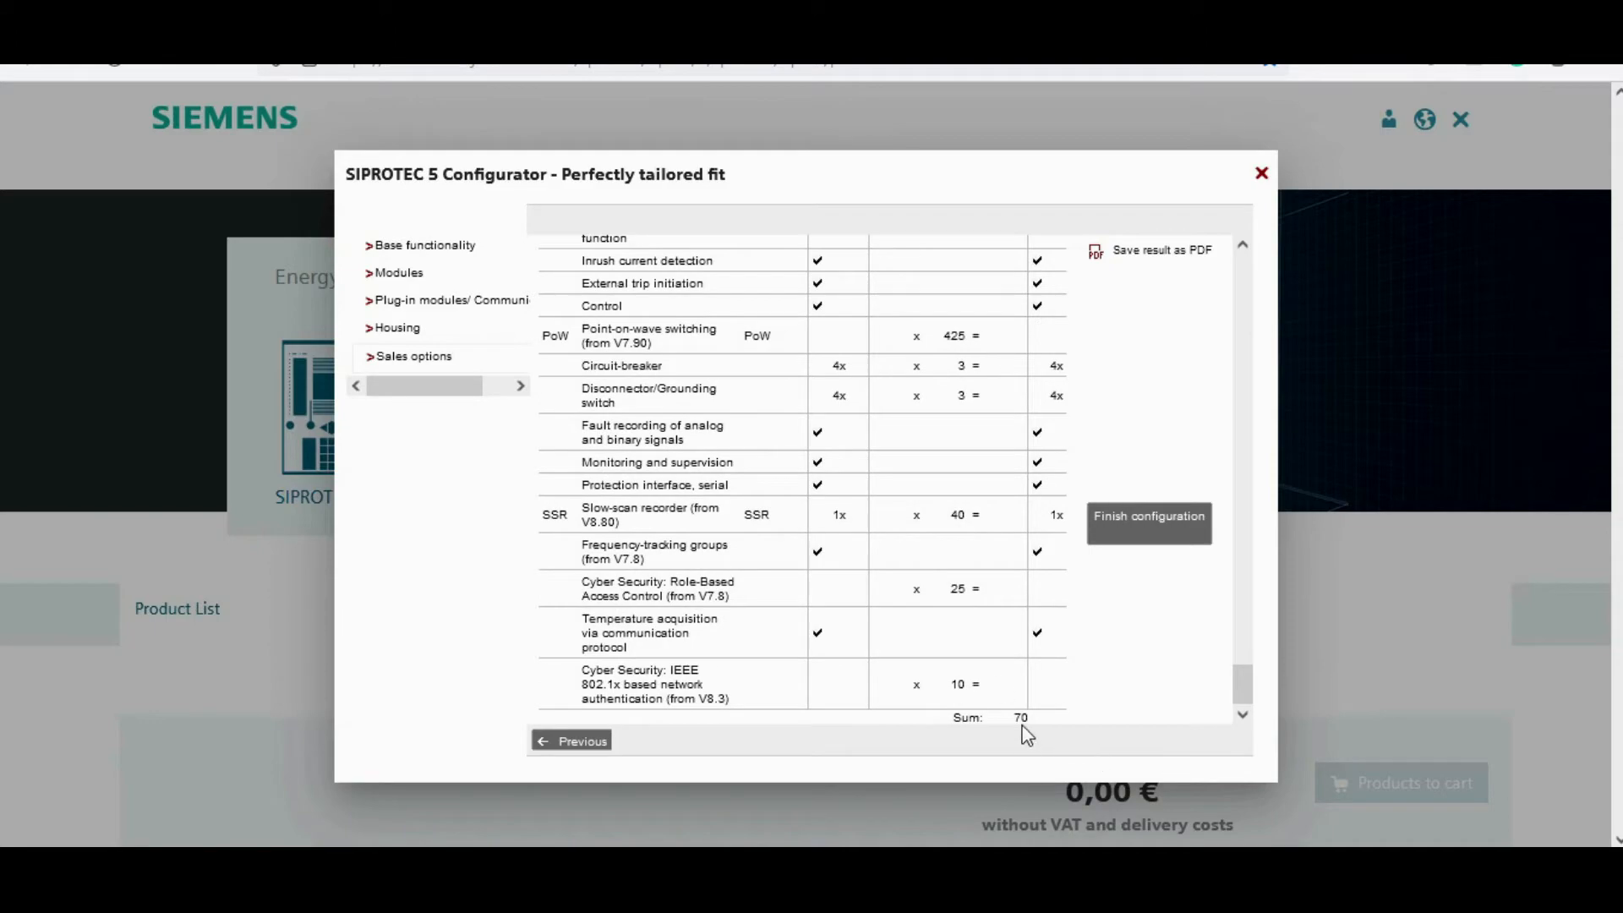
scroll(980, 584, up, 12)
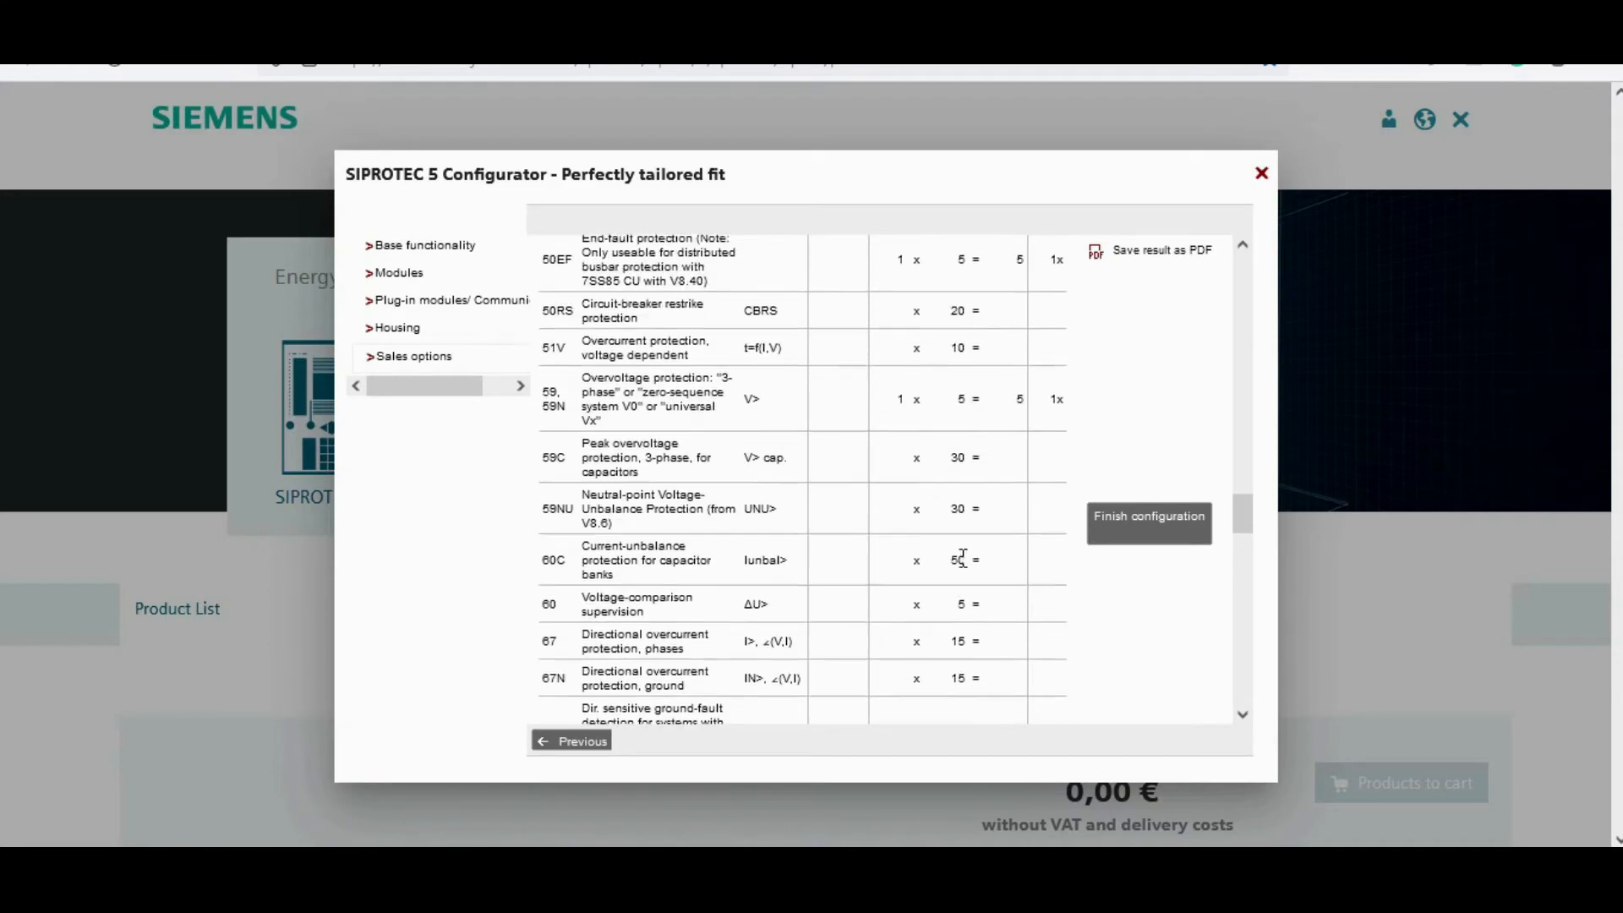
scroll(966, 568, up, 12)
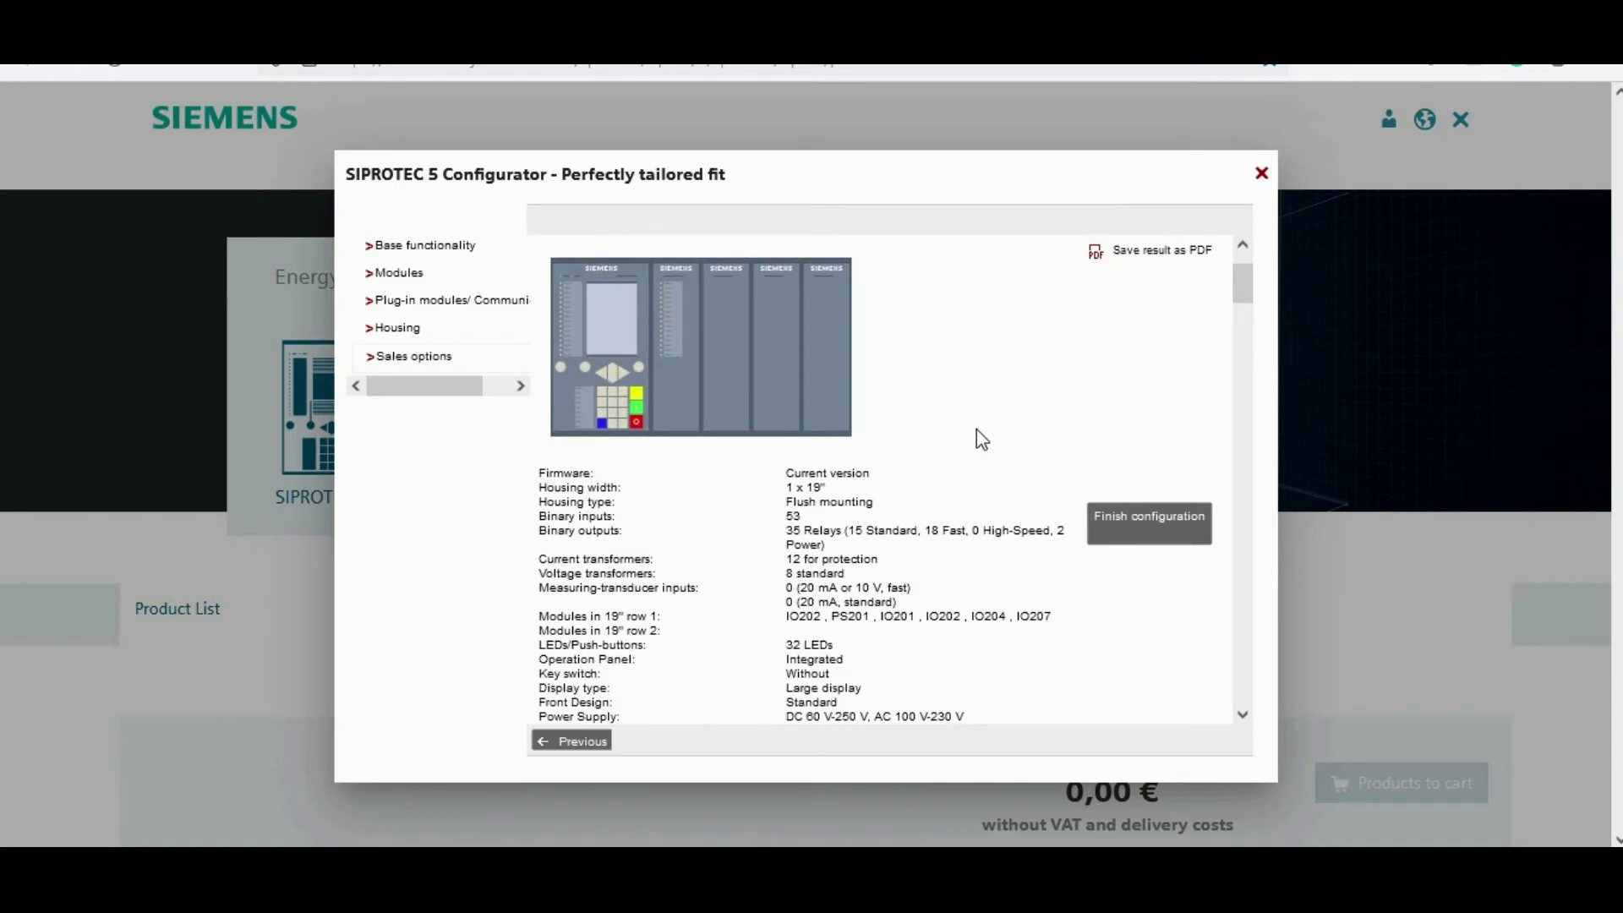
scroll(980, 440, up, 2)
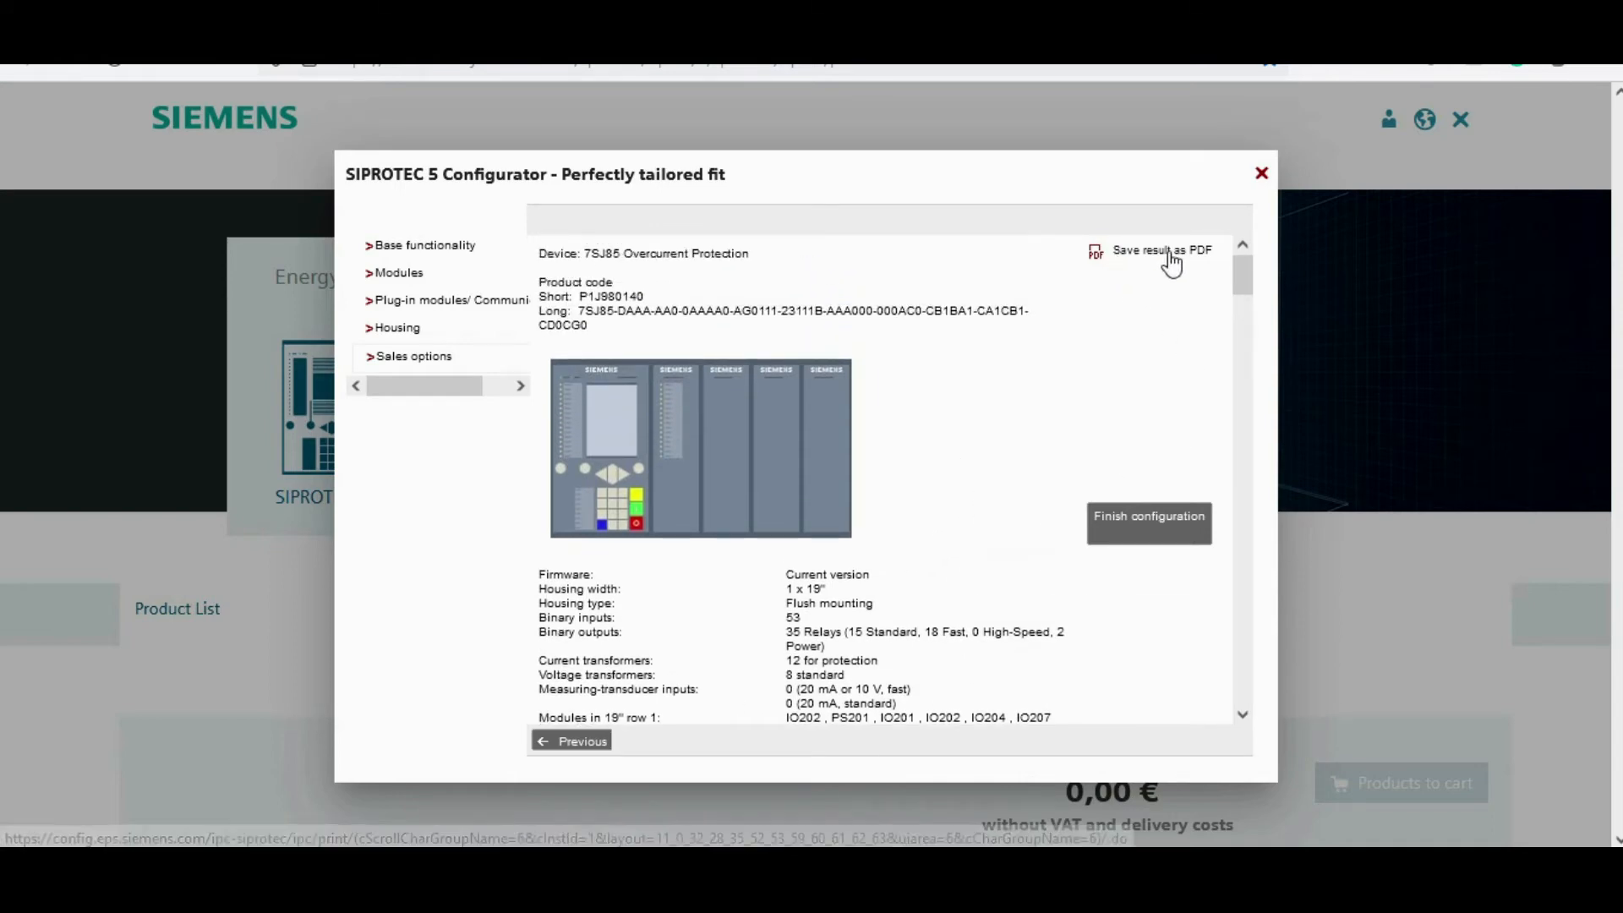
Step: Save the configuration result as PDF and review the generated document's specifications
click(1124, 531)
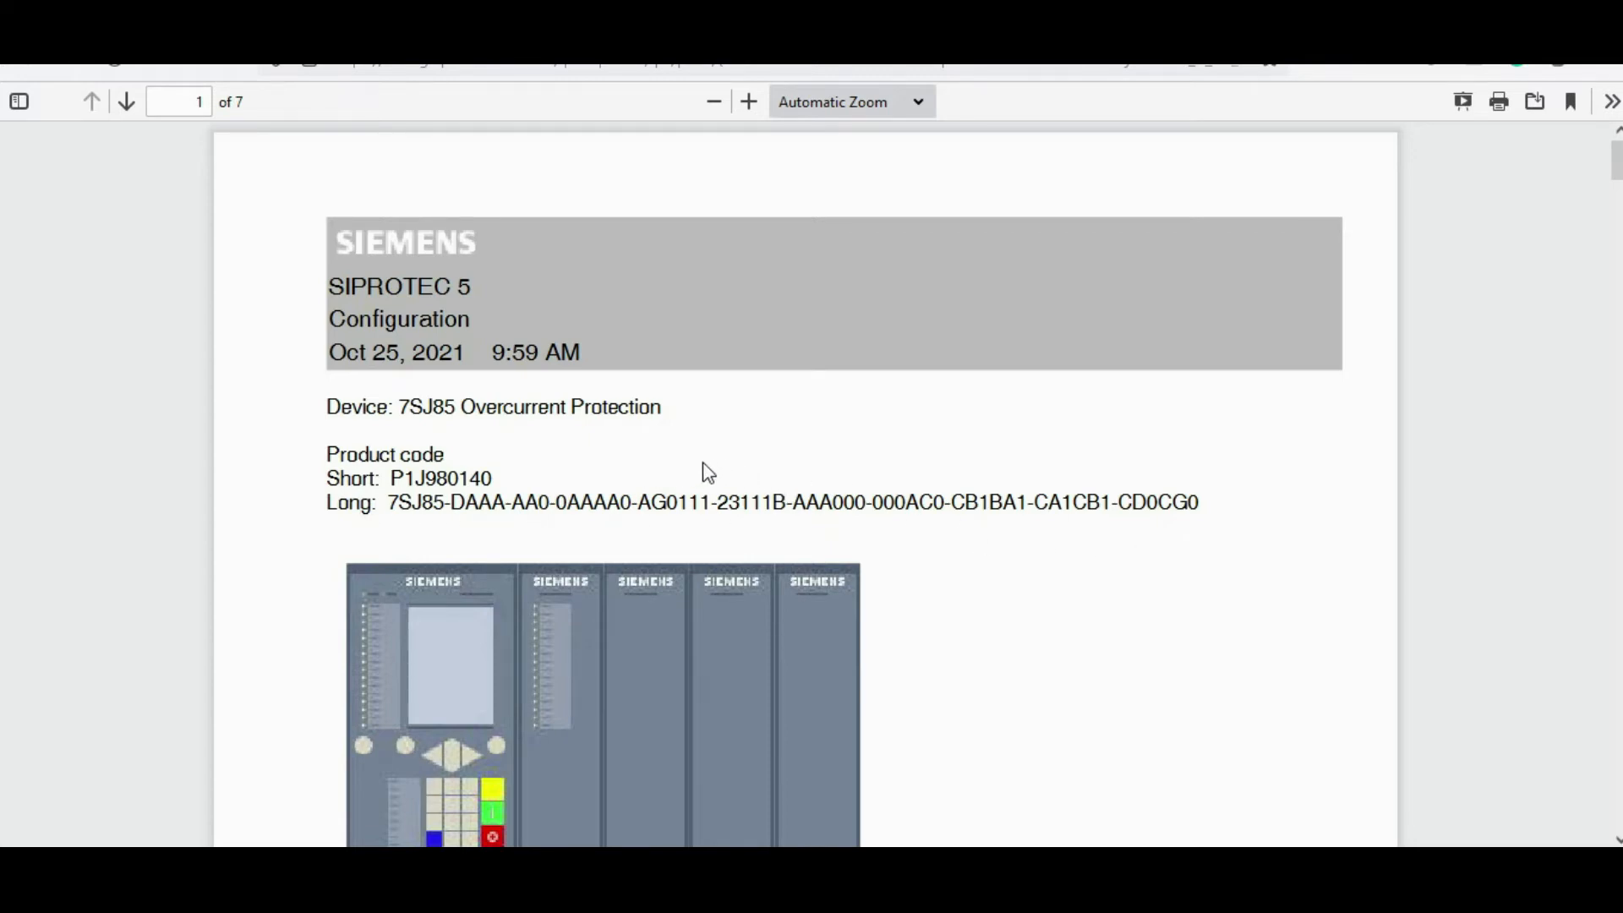
scroll(708, 470, down, 2)
scroll(709, 470, down, 4)
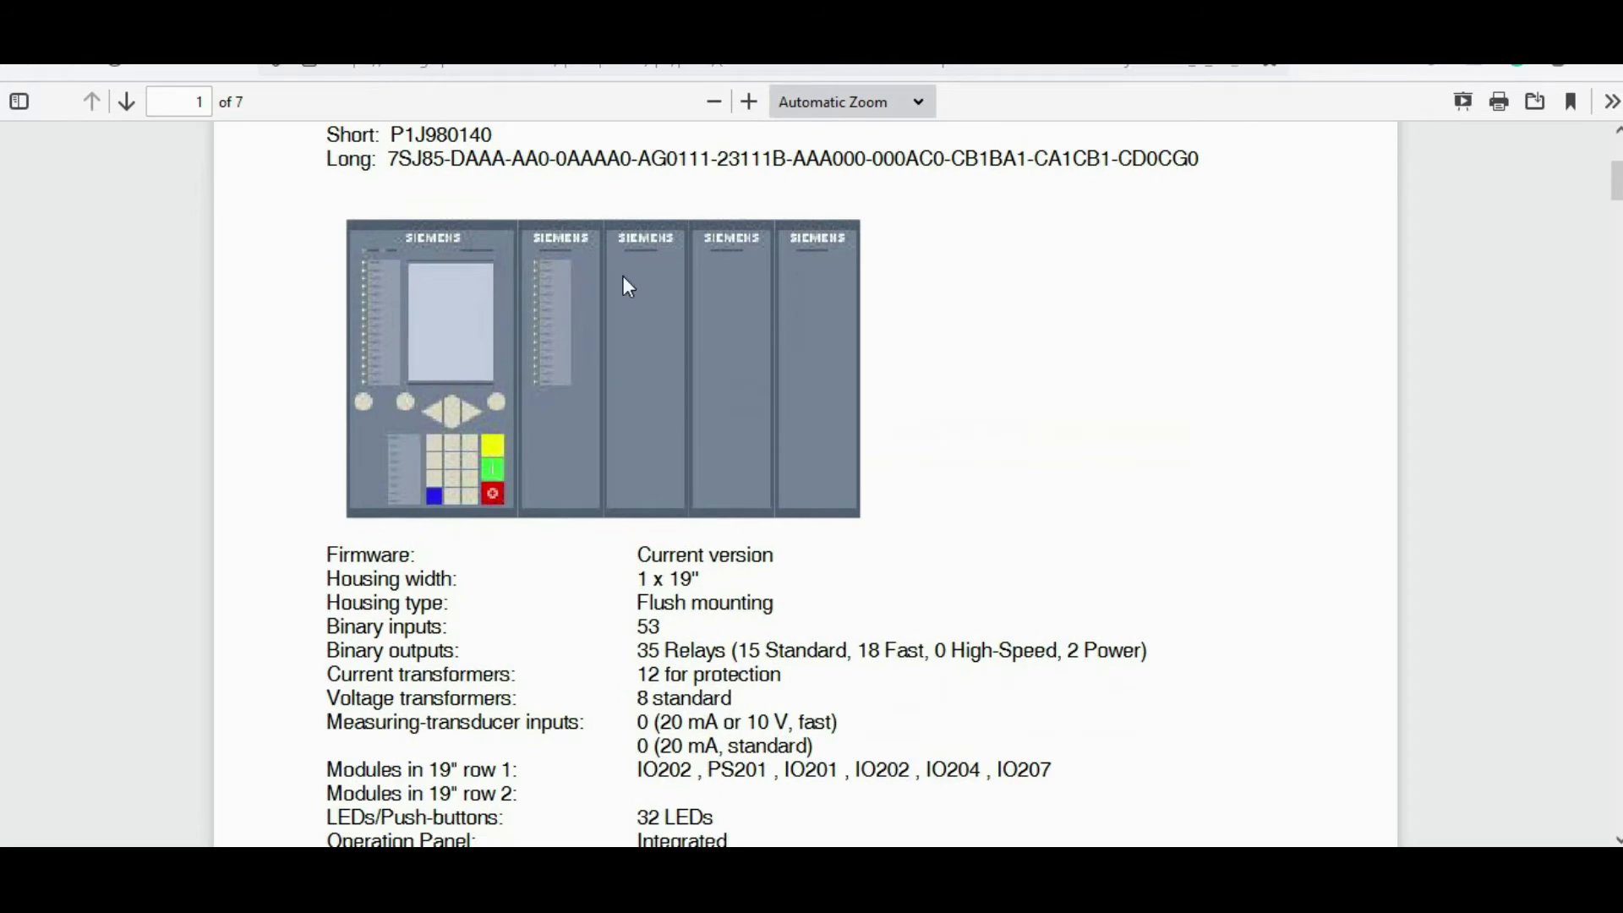
scroll(598, 578, down, 2)
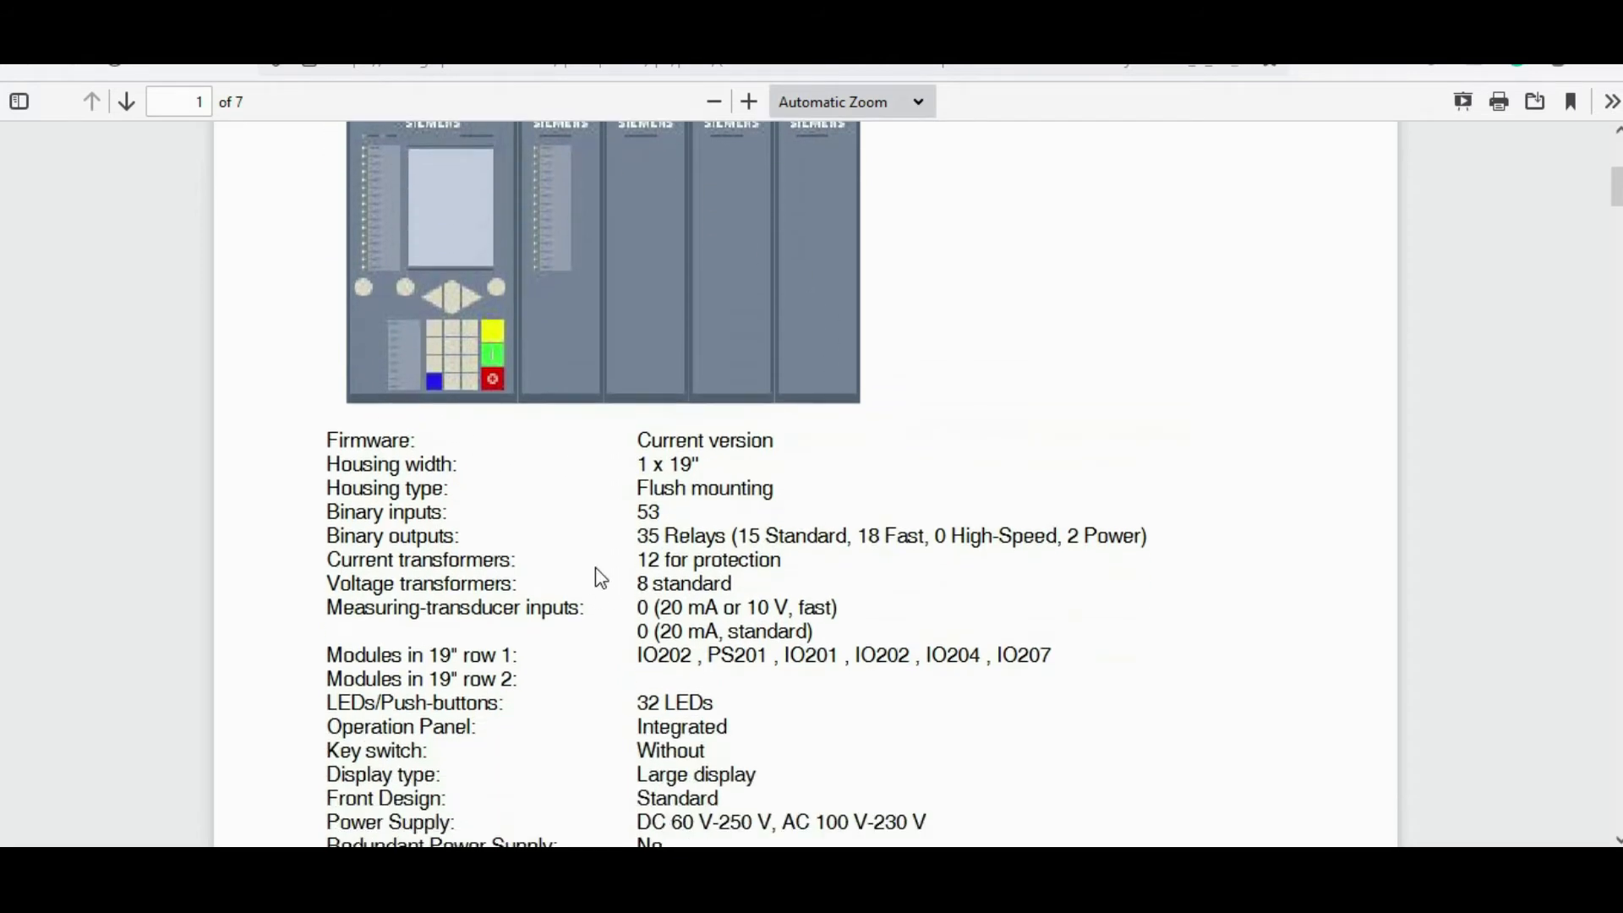
scroll(613, 549, down, 4)
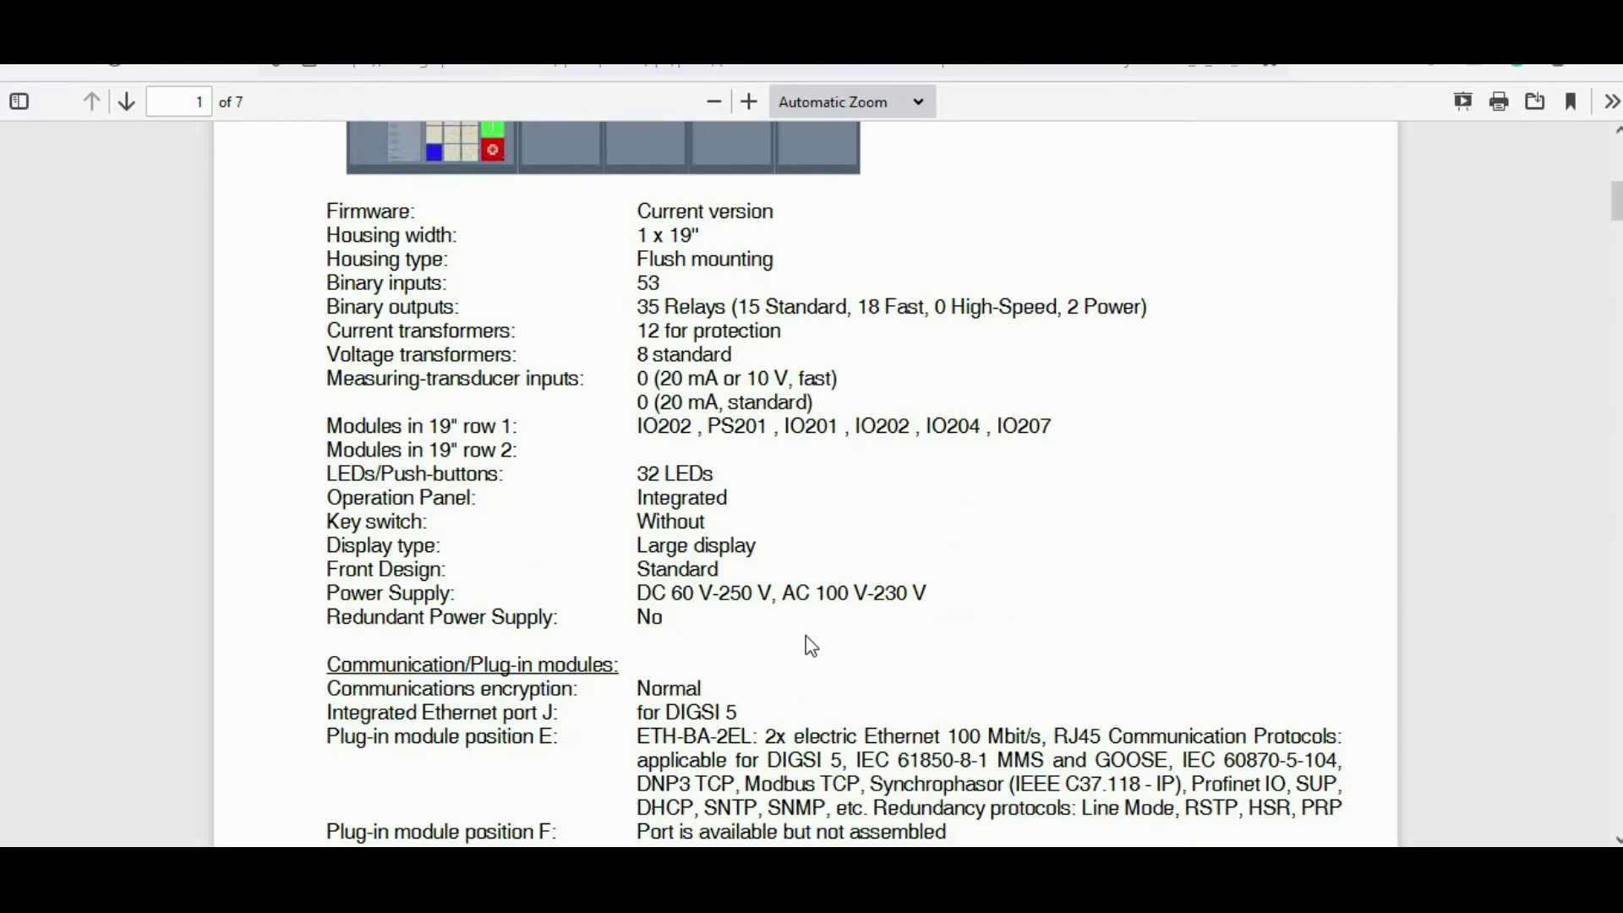
scroll(809, 645, up, 12)
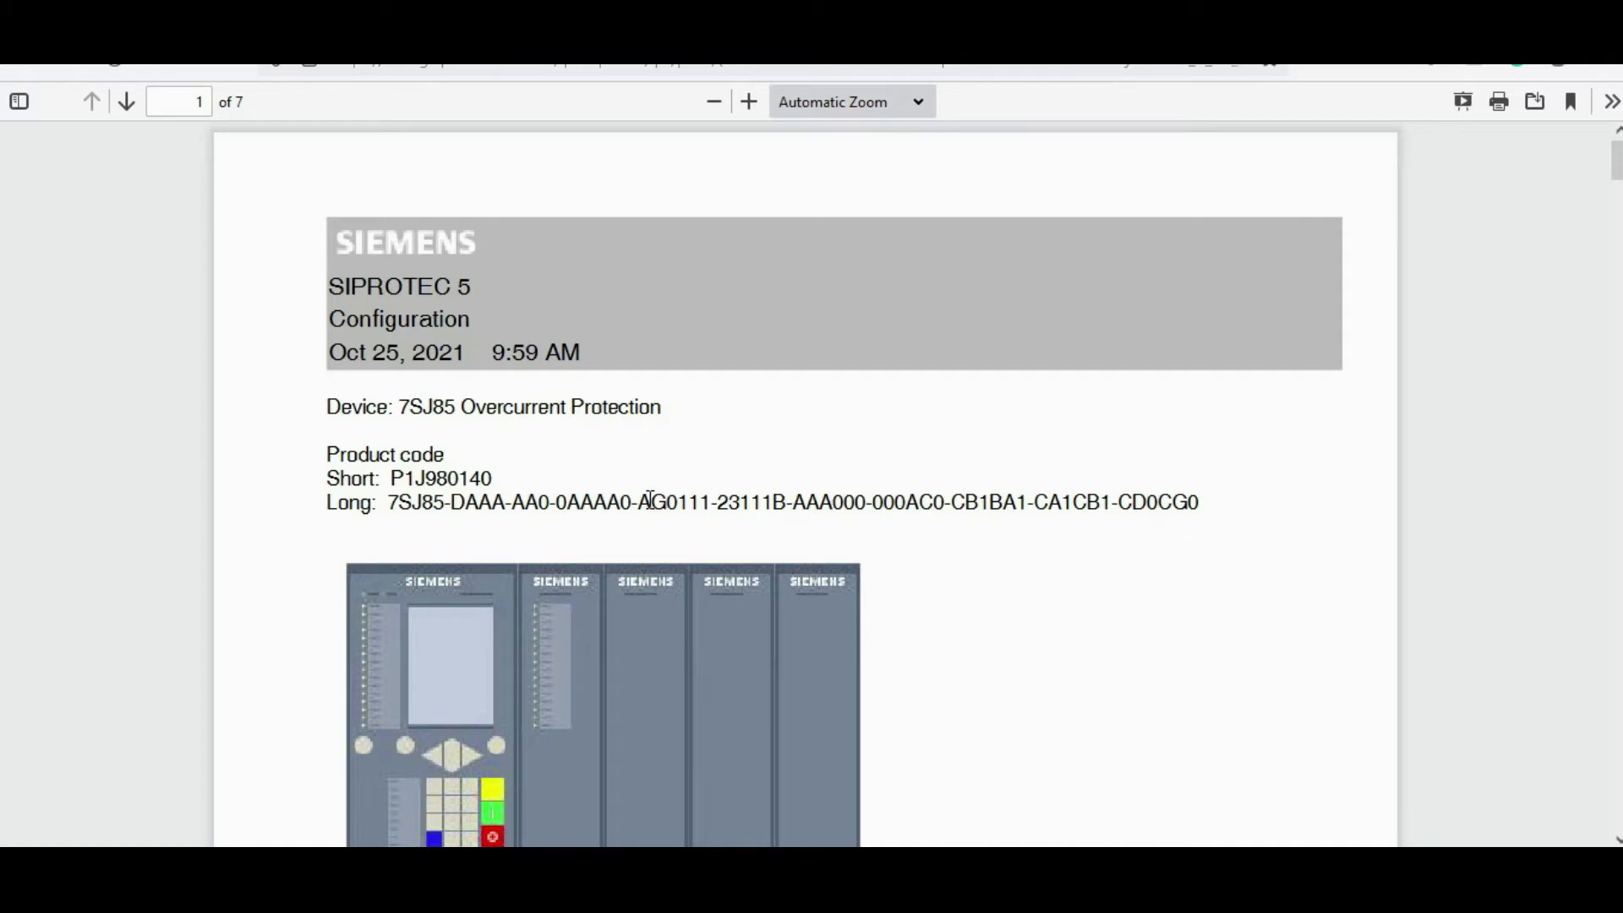
Step: Copy the short product code from the PDF and return to the configurator
double_click(445, 478)
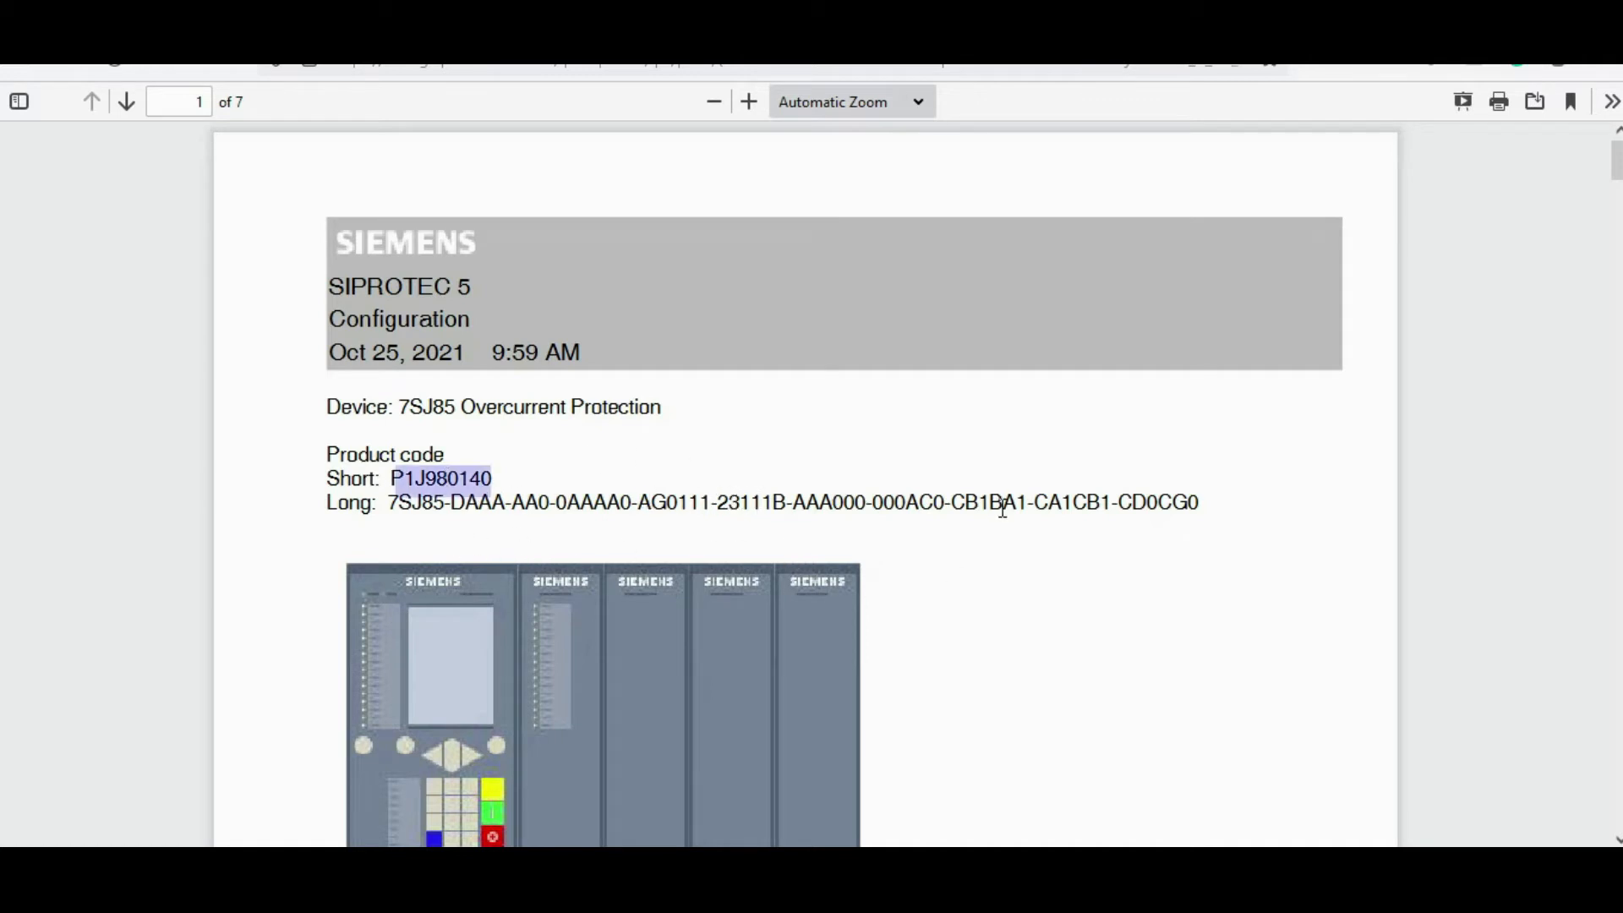
right_click(466, 481)
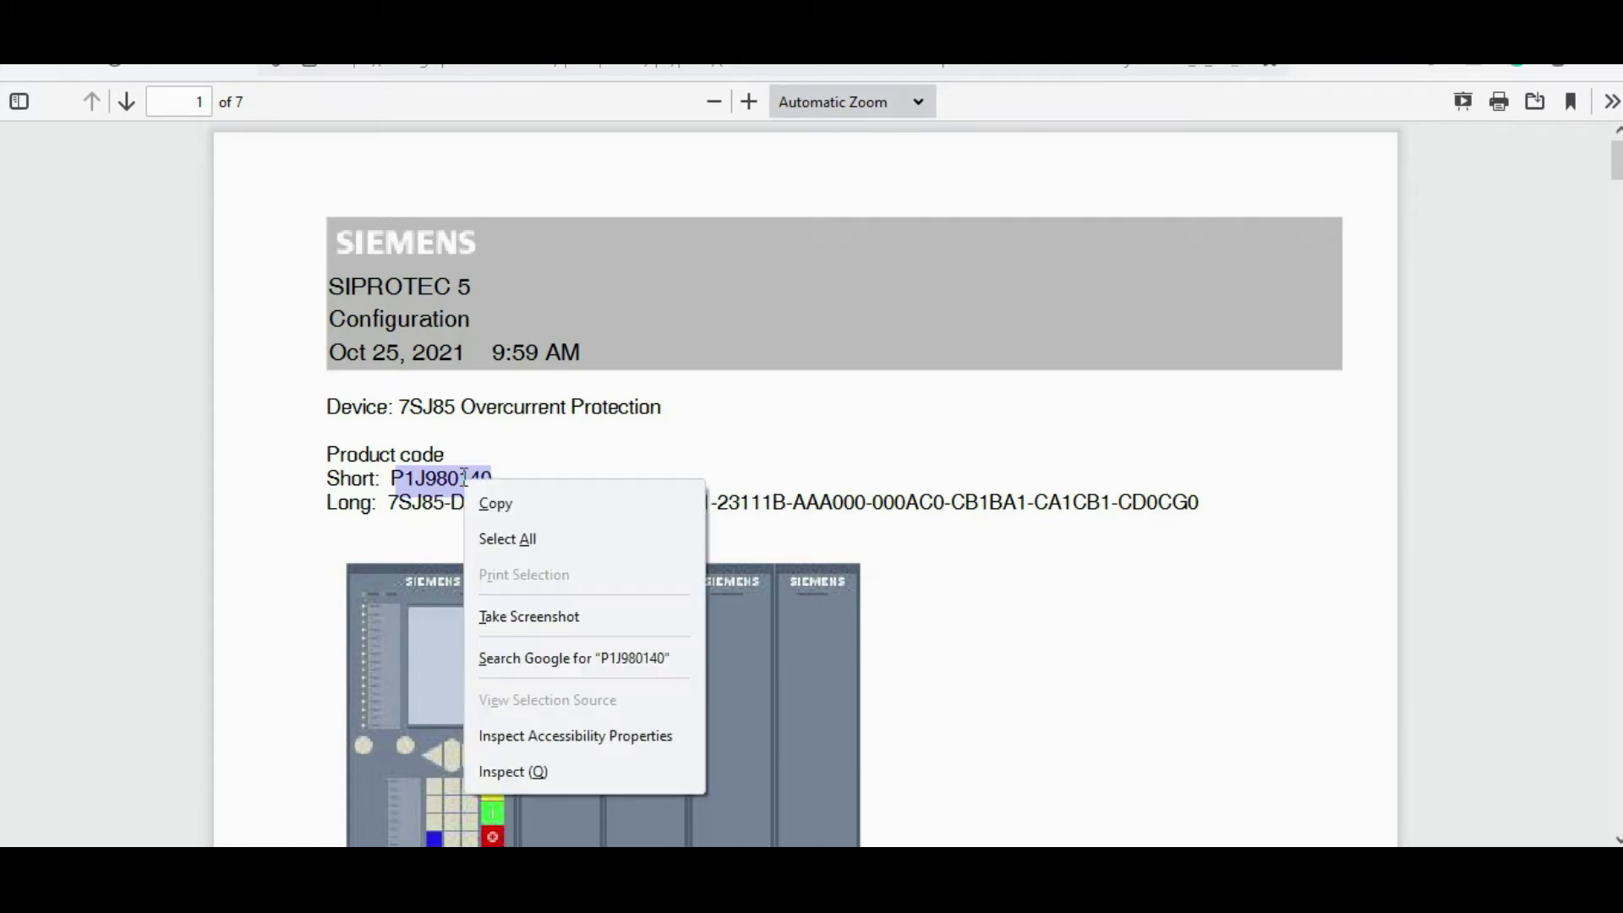
click(558, 508)
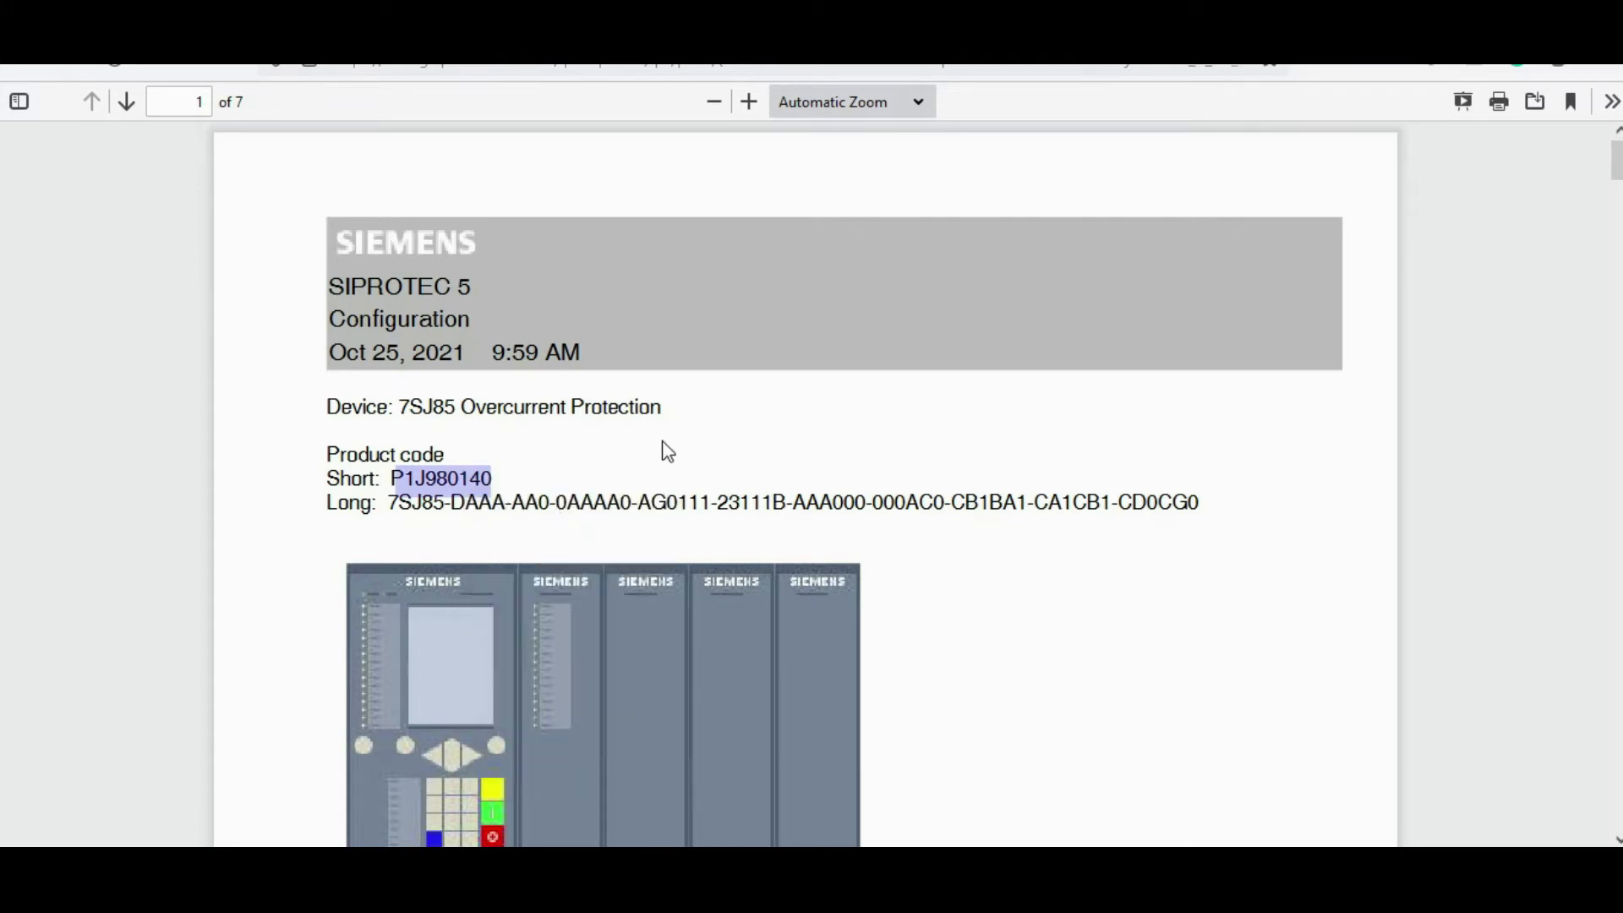
click(85, 20)
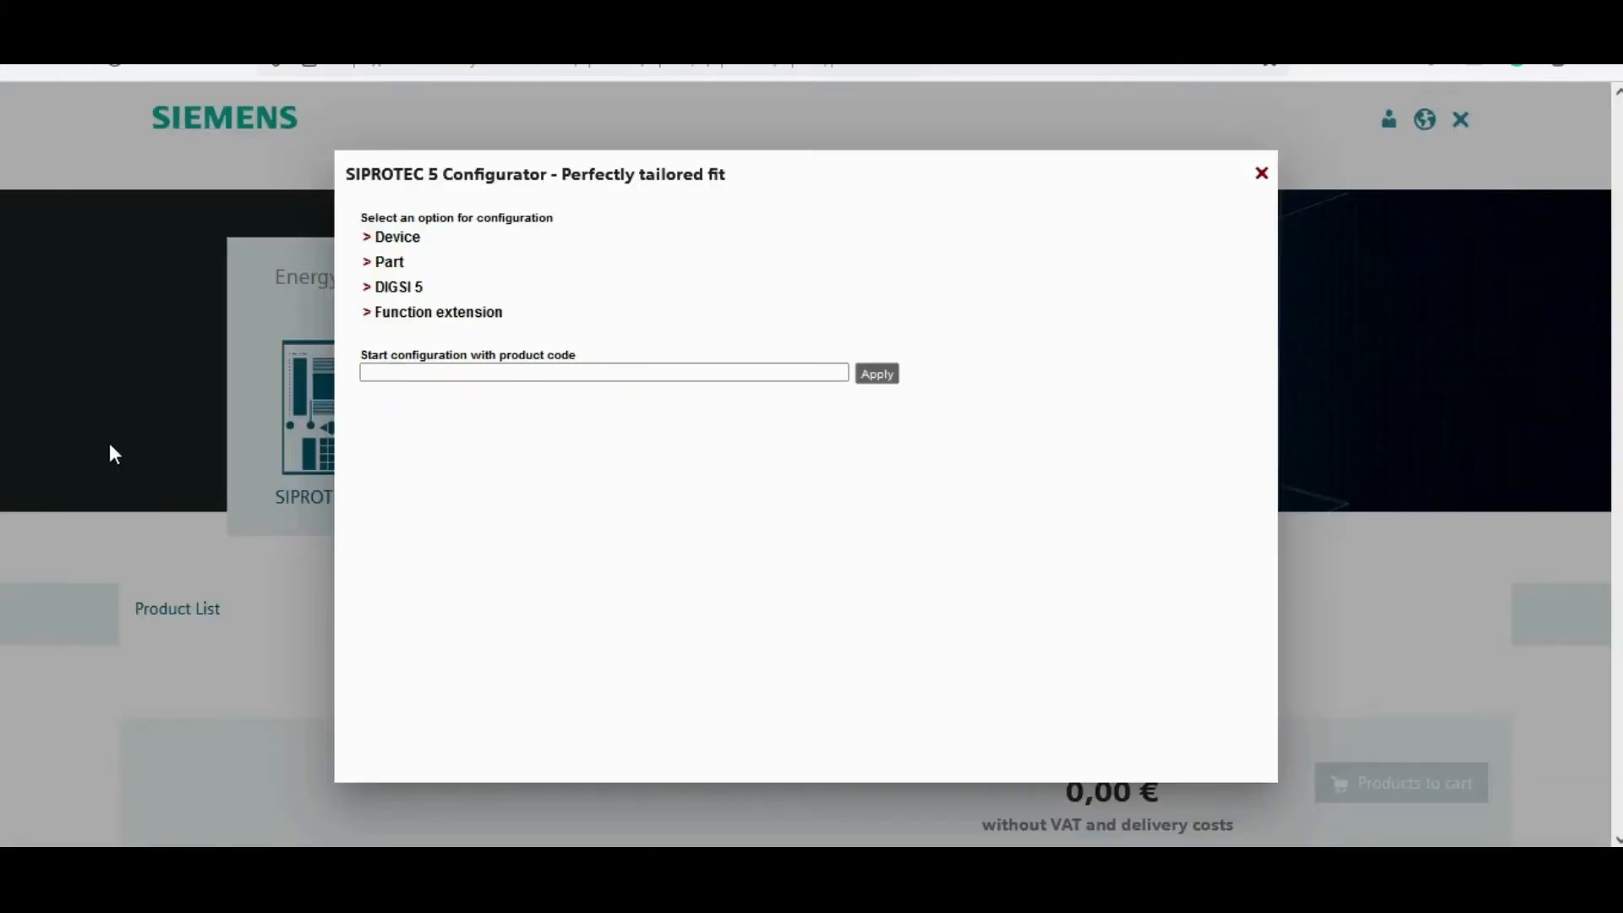
Step: Paste the copied product code P1J980140 into the start-configuration field and apply it
click(387, 373)
right_click(388, 372)
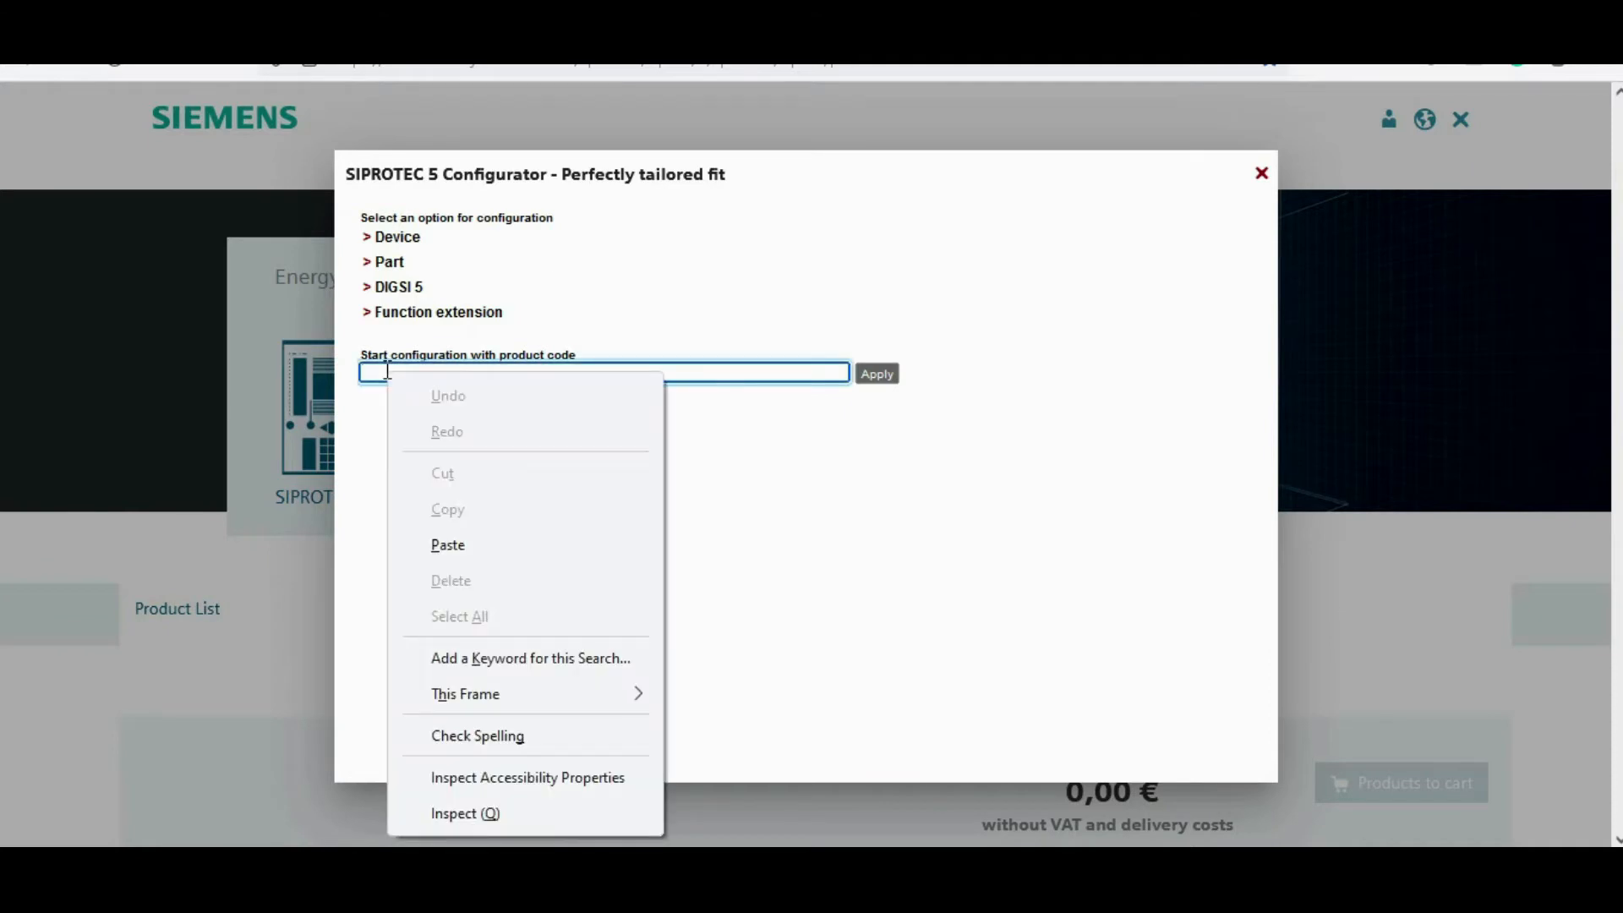
click(448, 545)
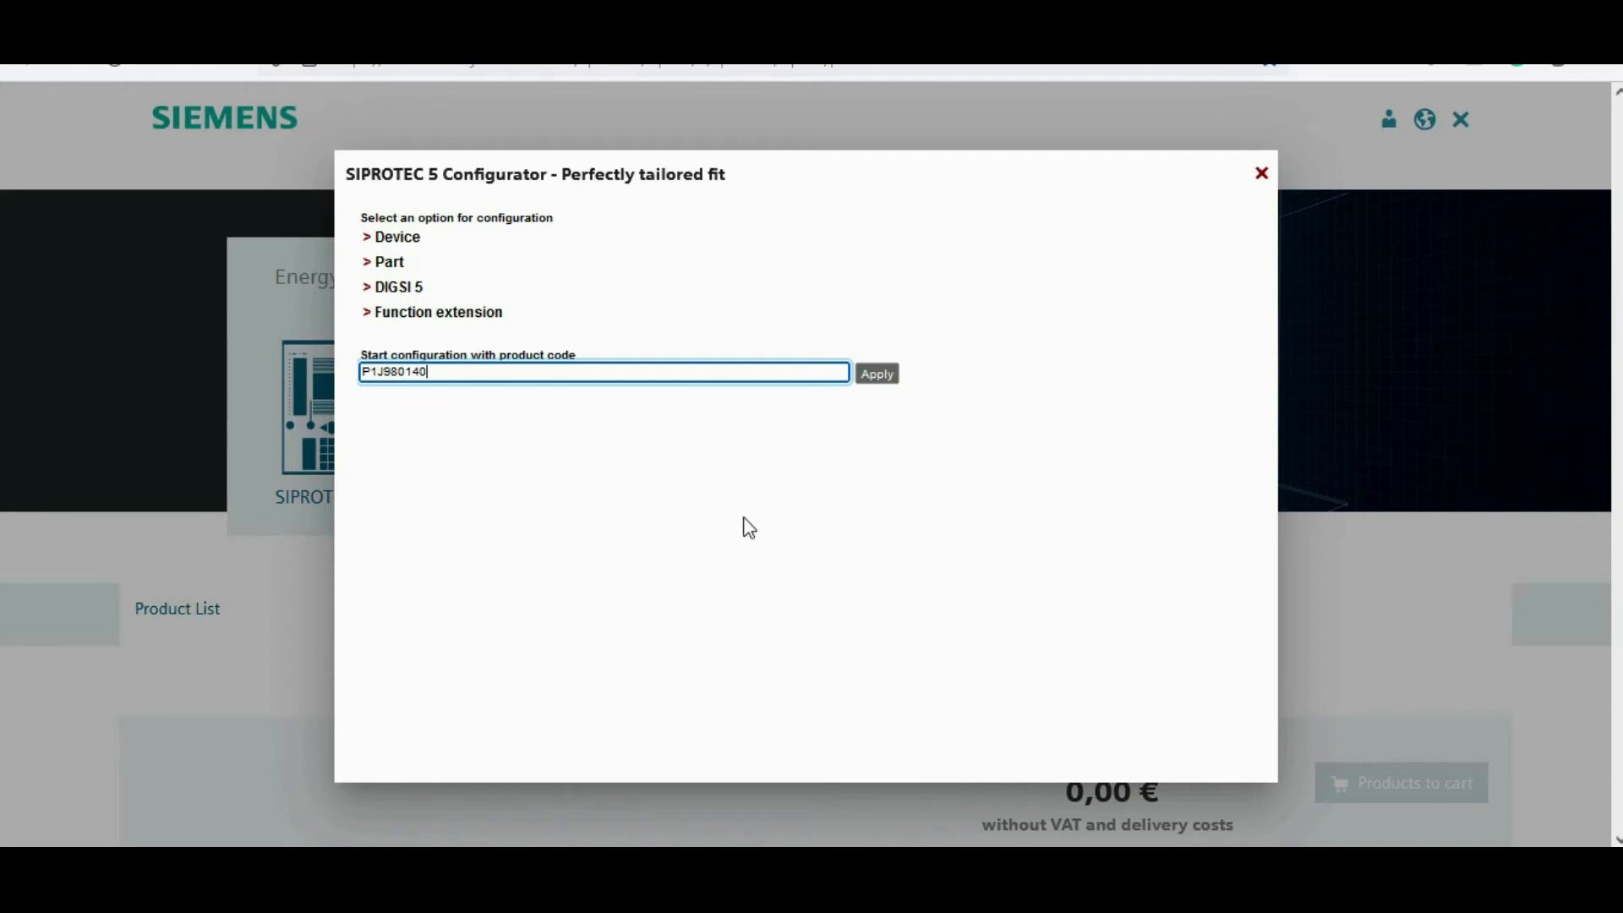
click(877, 373)
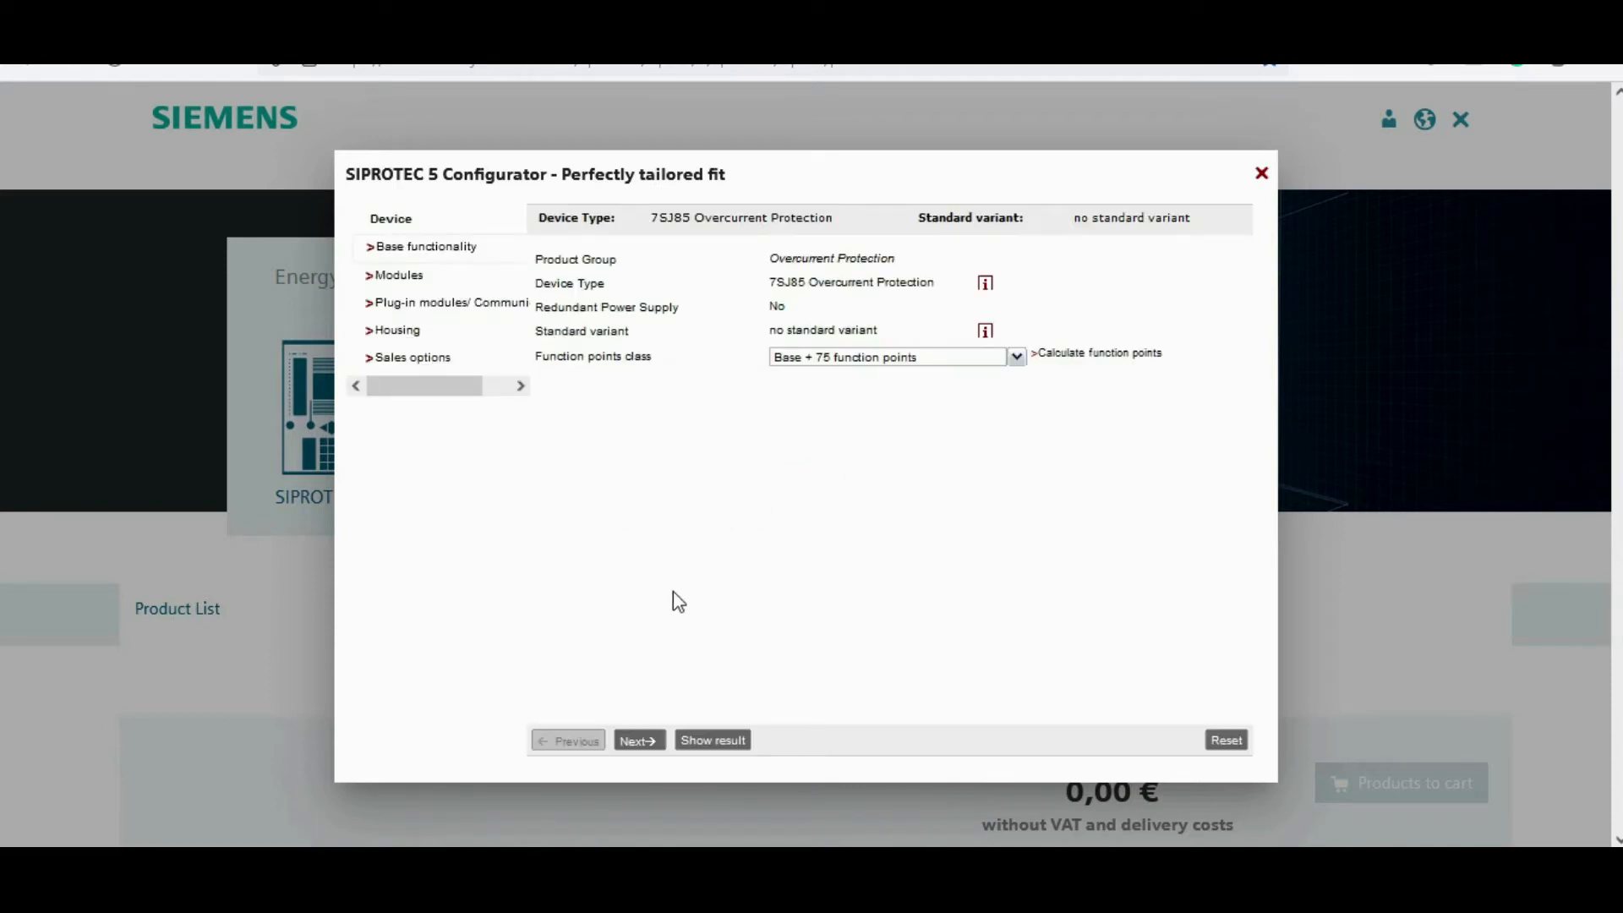
Step: Show the configuration result and review its device specifications and functional scope down to the sum
click(710, 744)
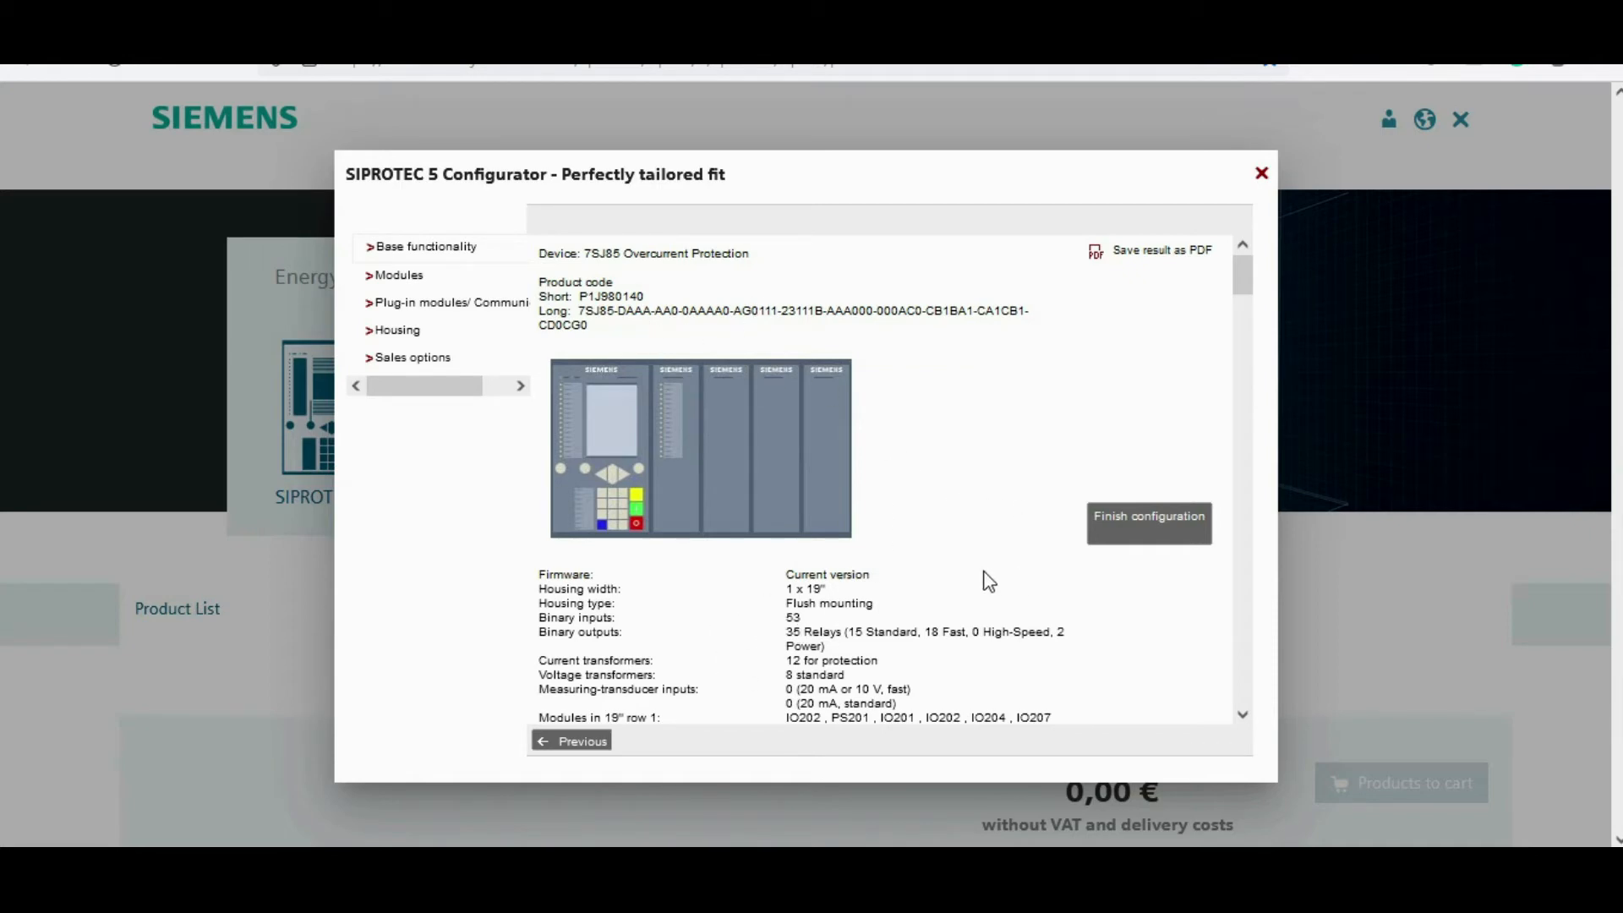
scroll(969, 541, down, 2)
scroll(958, 470, down, 10)
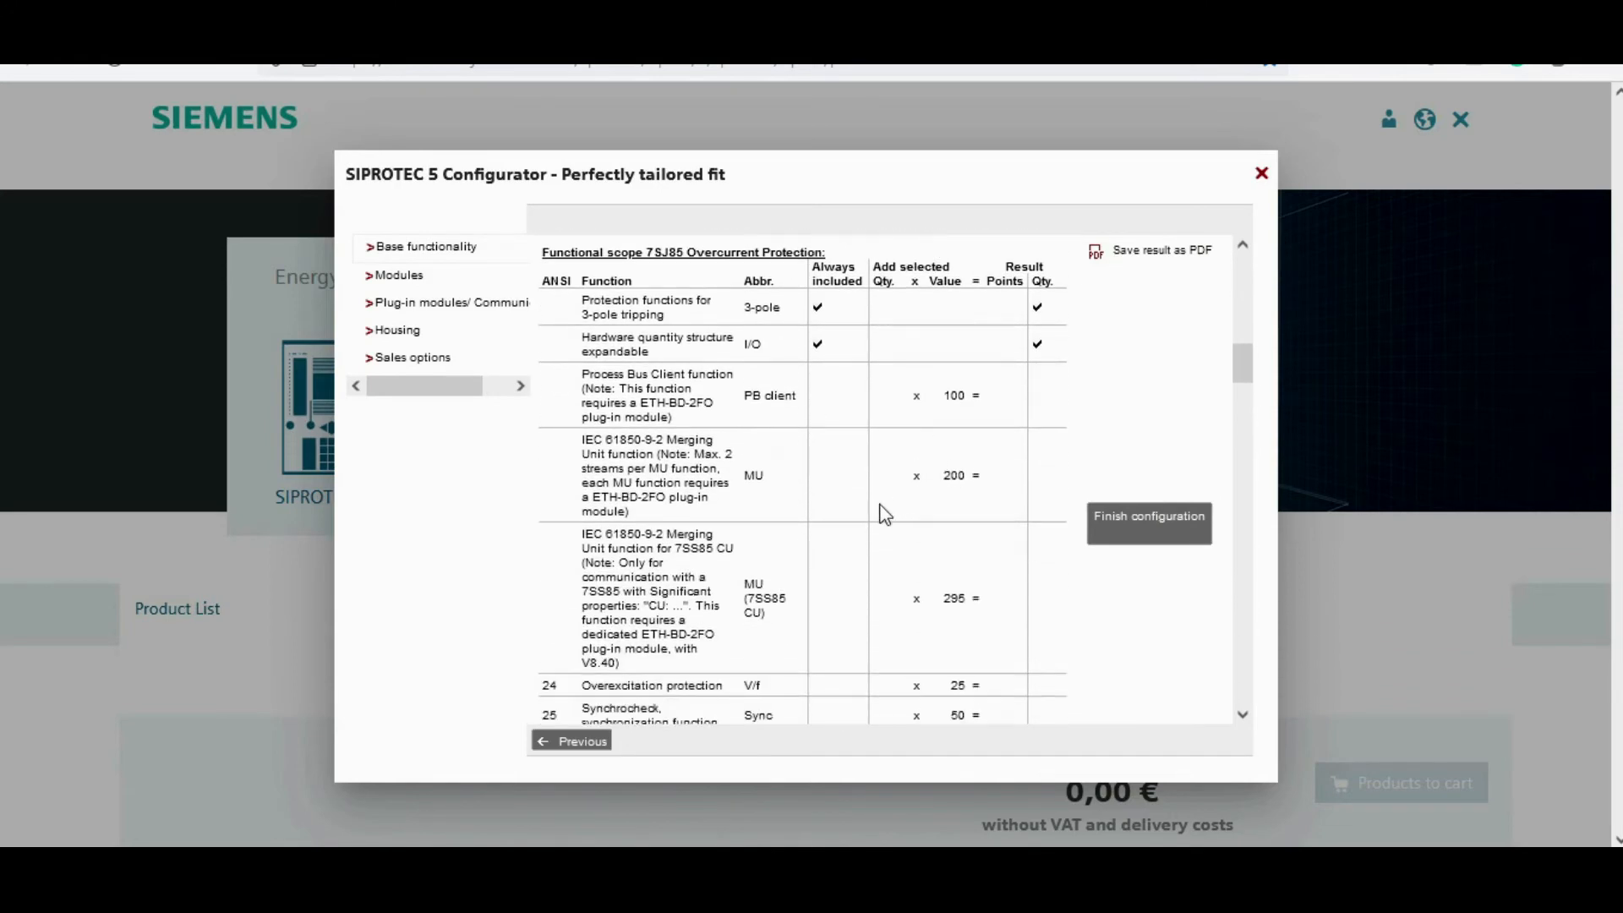
scroll(913, 519, down, 2)
scroll(915, 519, down, 2)
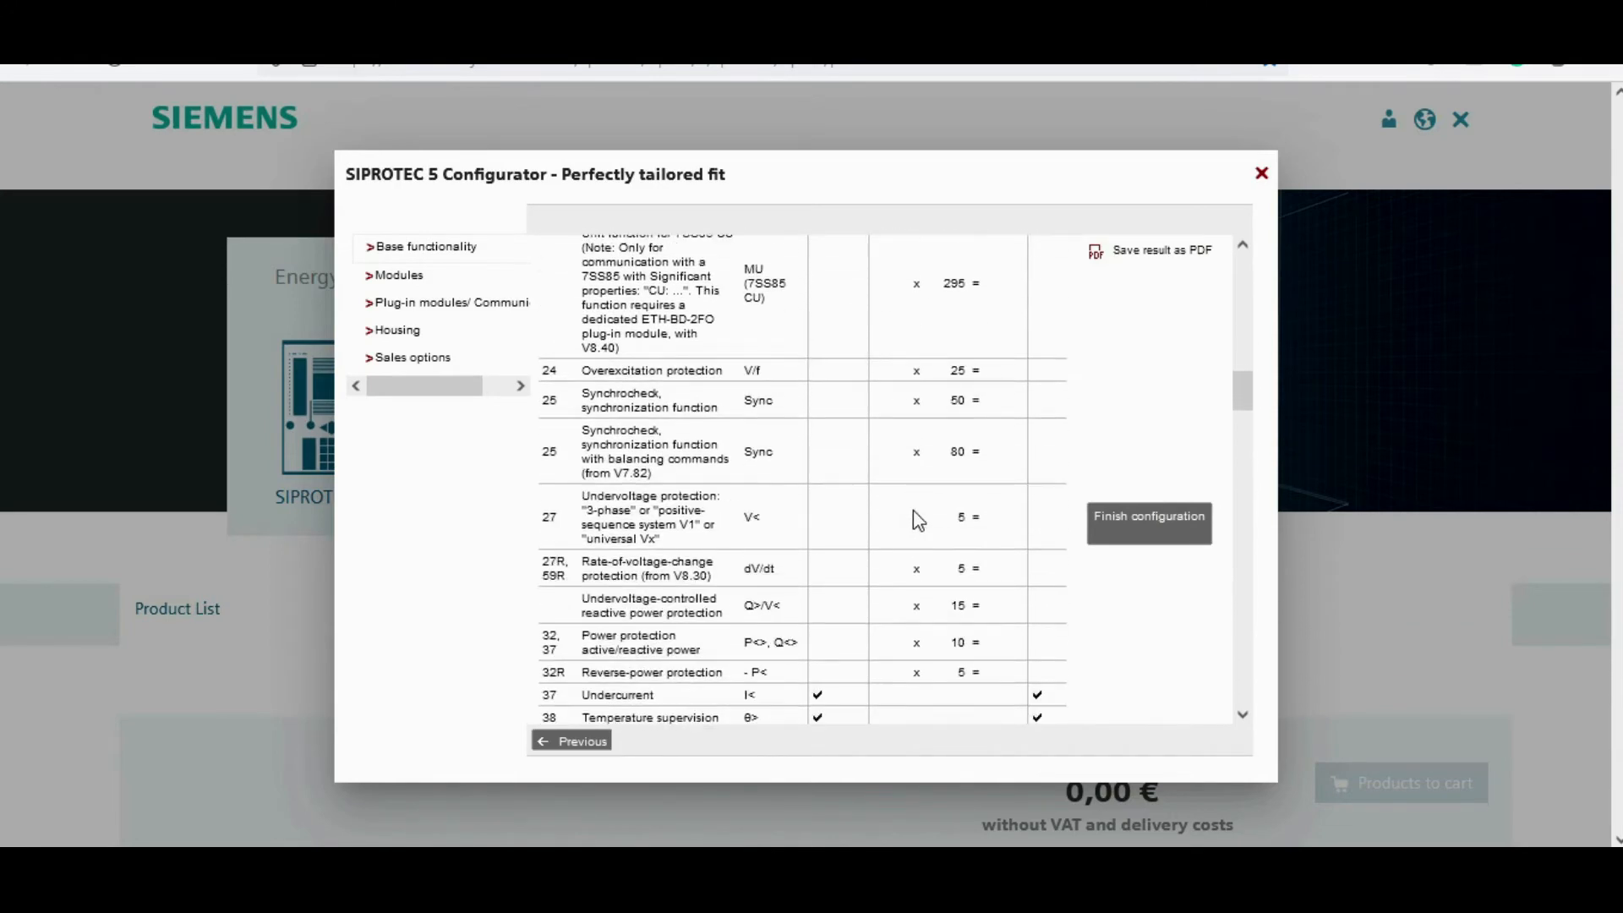
scroll(914, 511, up, 10)
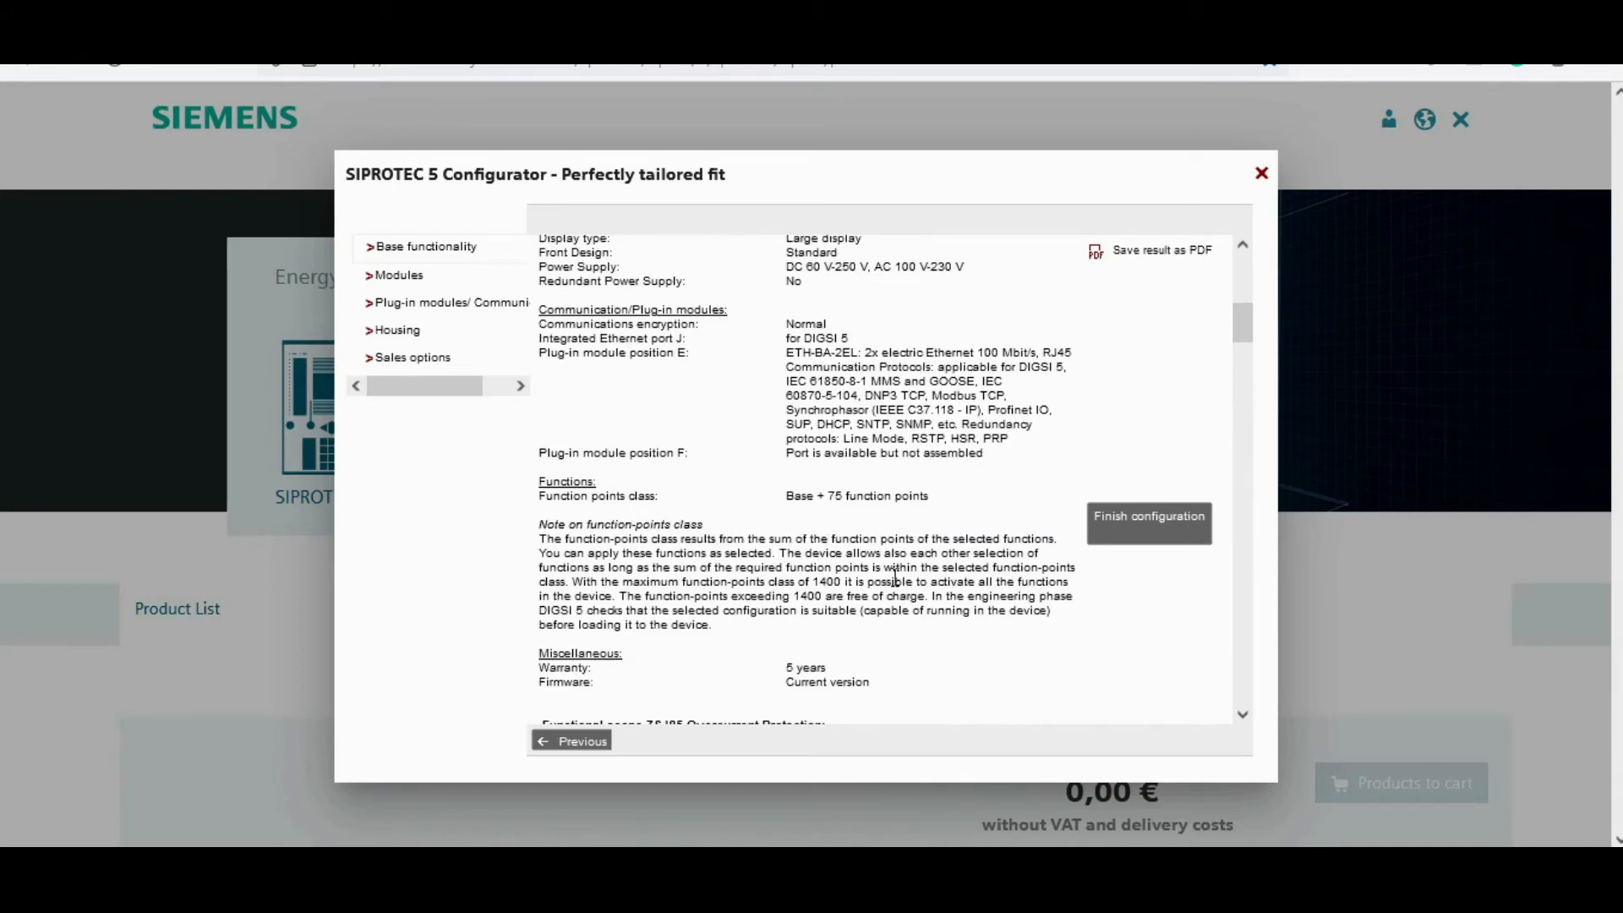
scroll(913, 571, down, 3)
scroll(917, 572, down, 6)
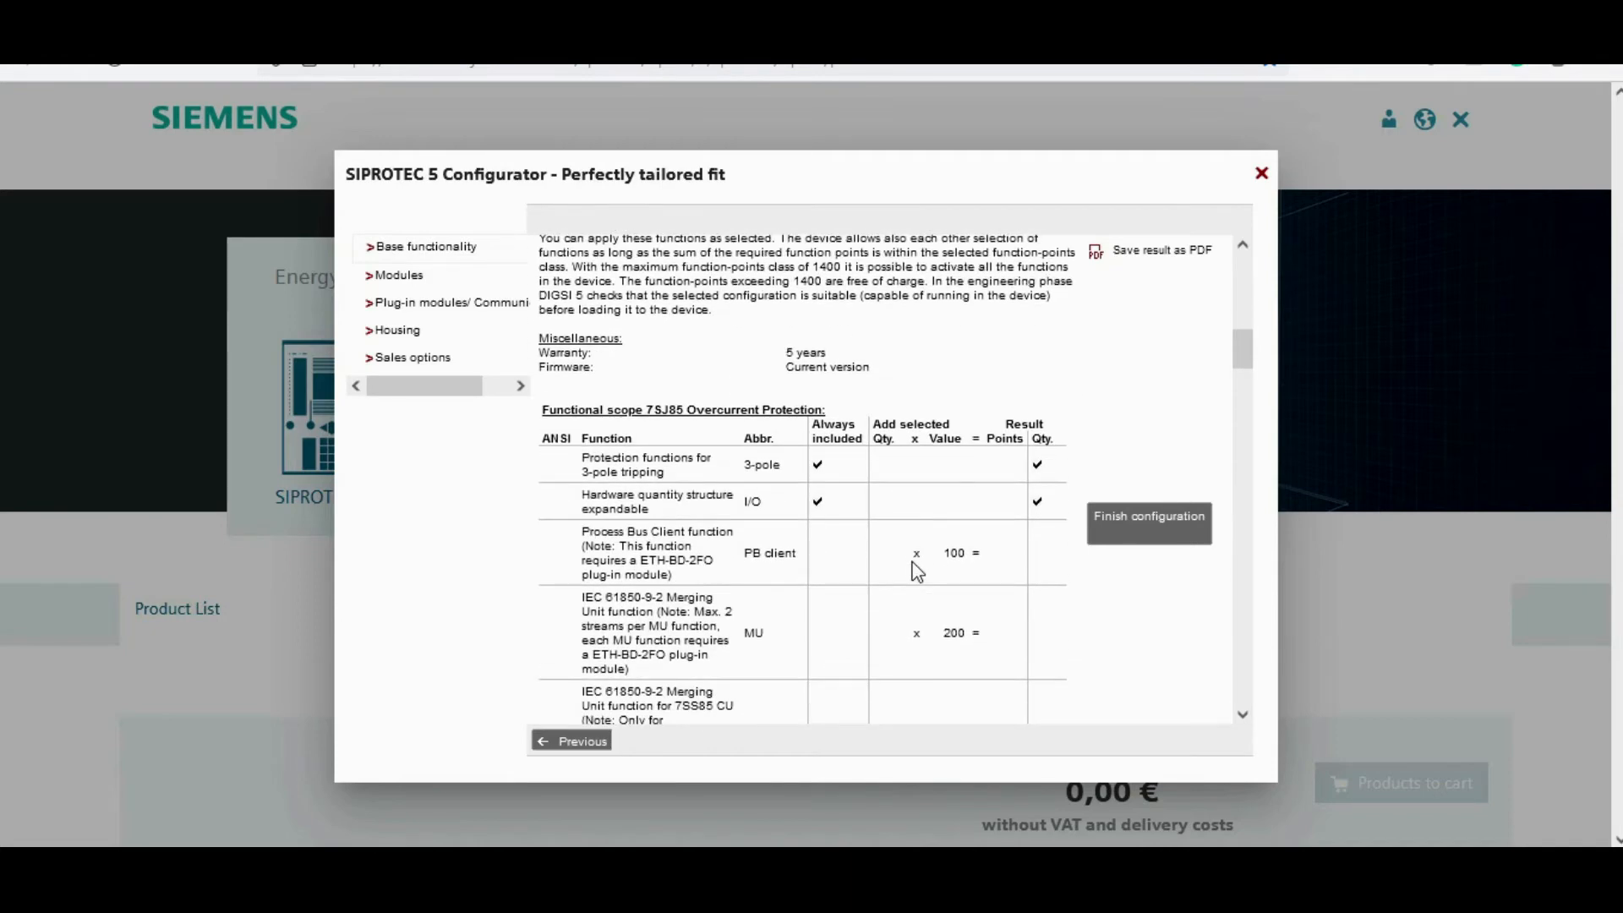
scroll(920, 562, down, 5)
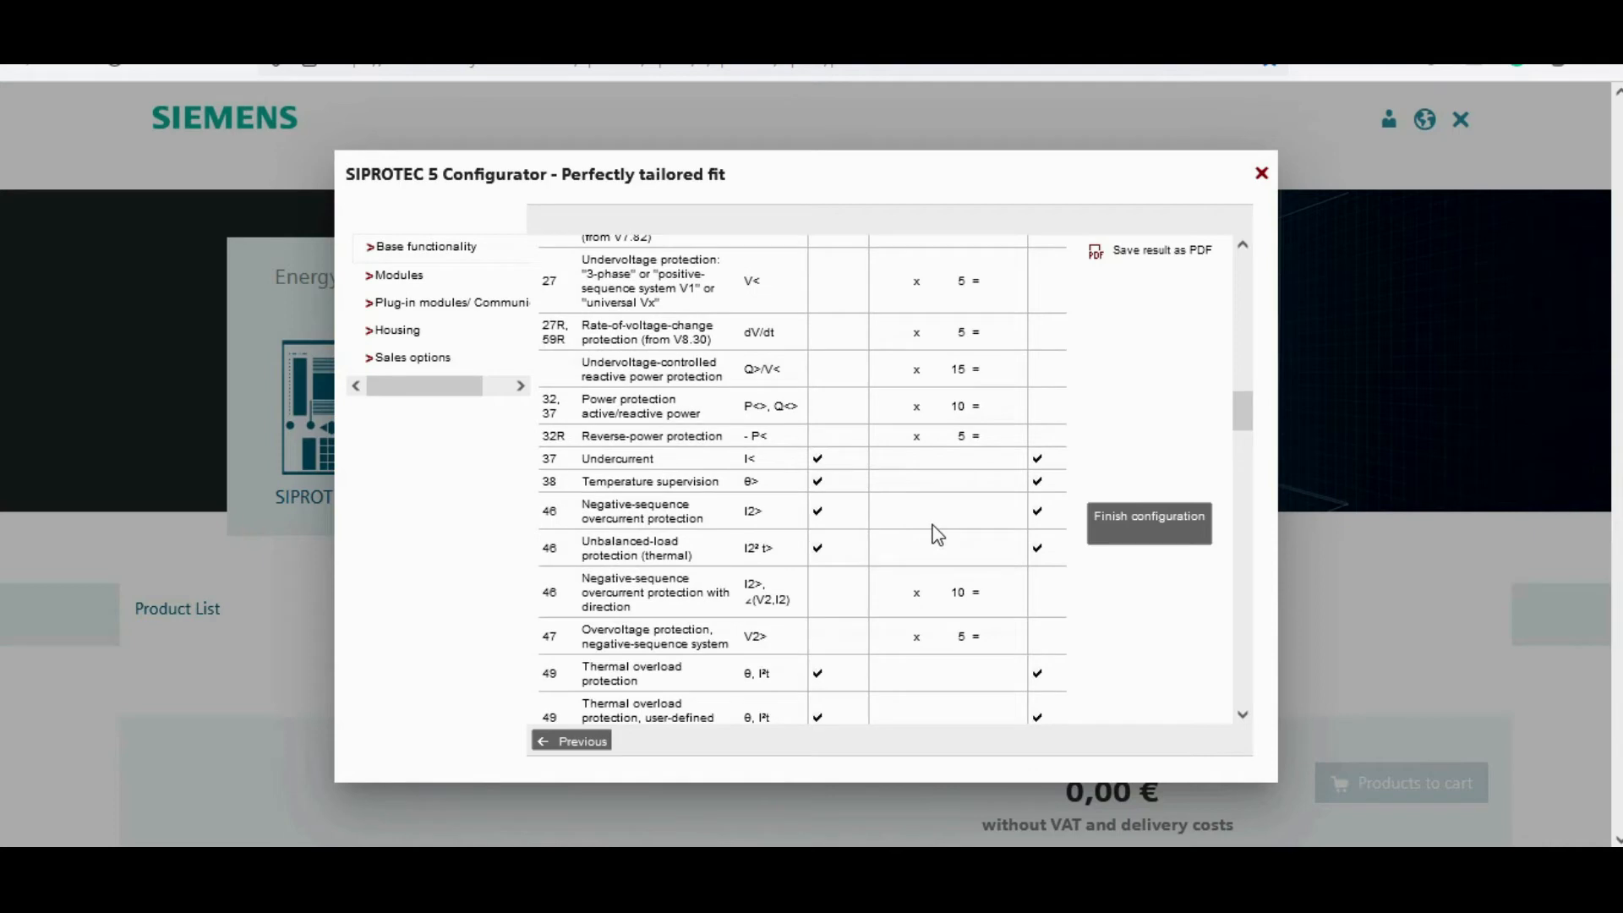
scroll(924, 530, down, 5)
scroll(924, 530, down, 8)
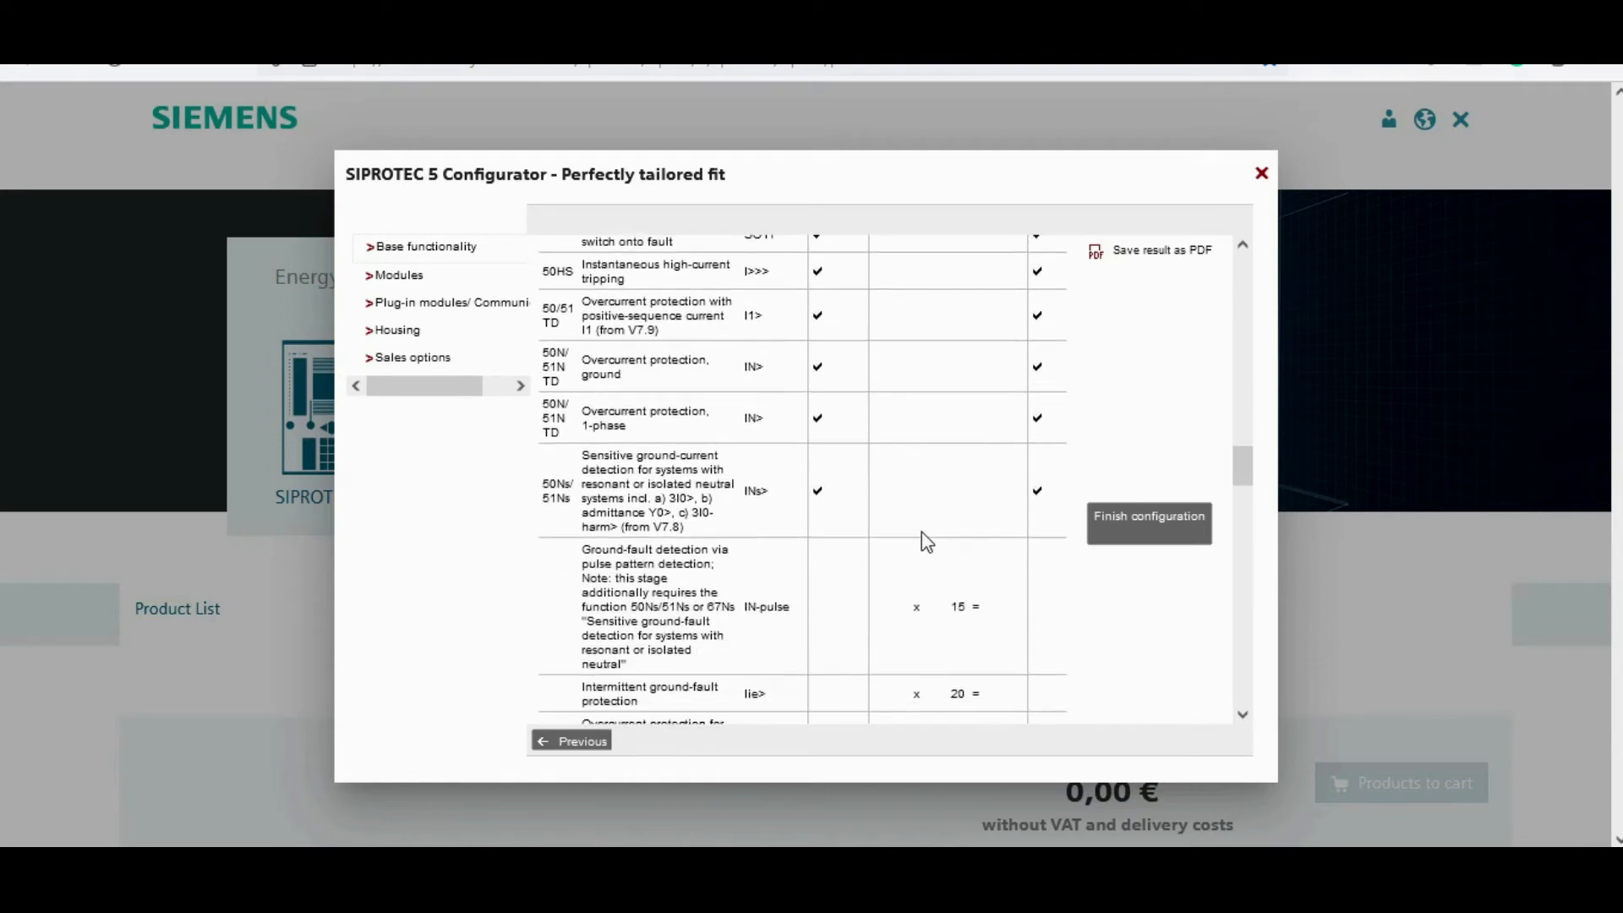
scroll(926, 545, down, 10)
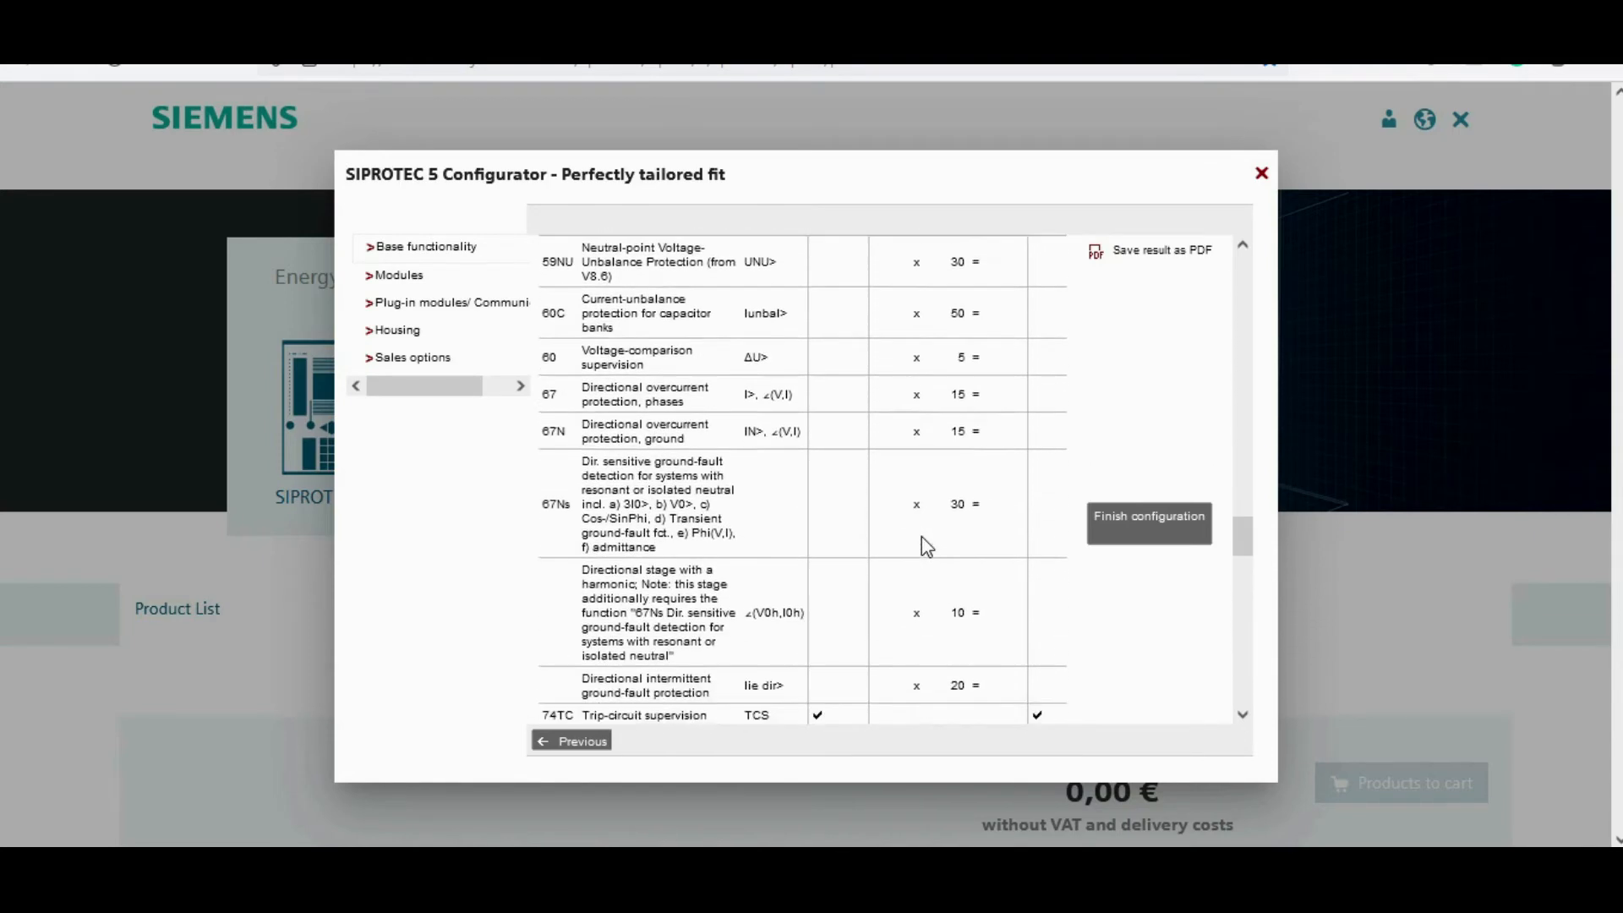
scroll(926, 550, down, 8)
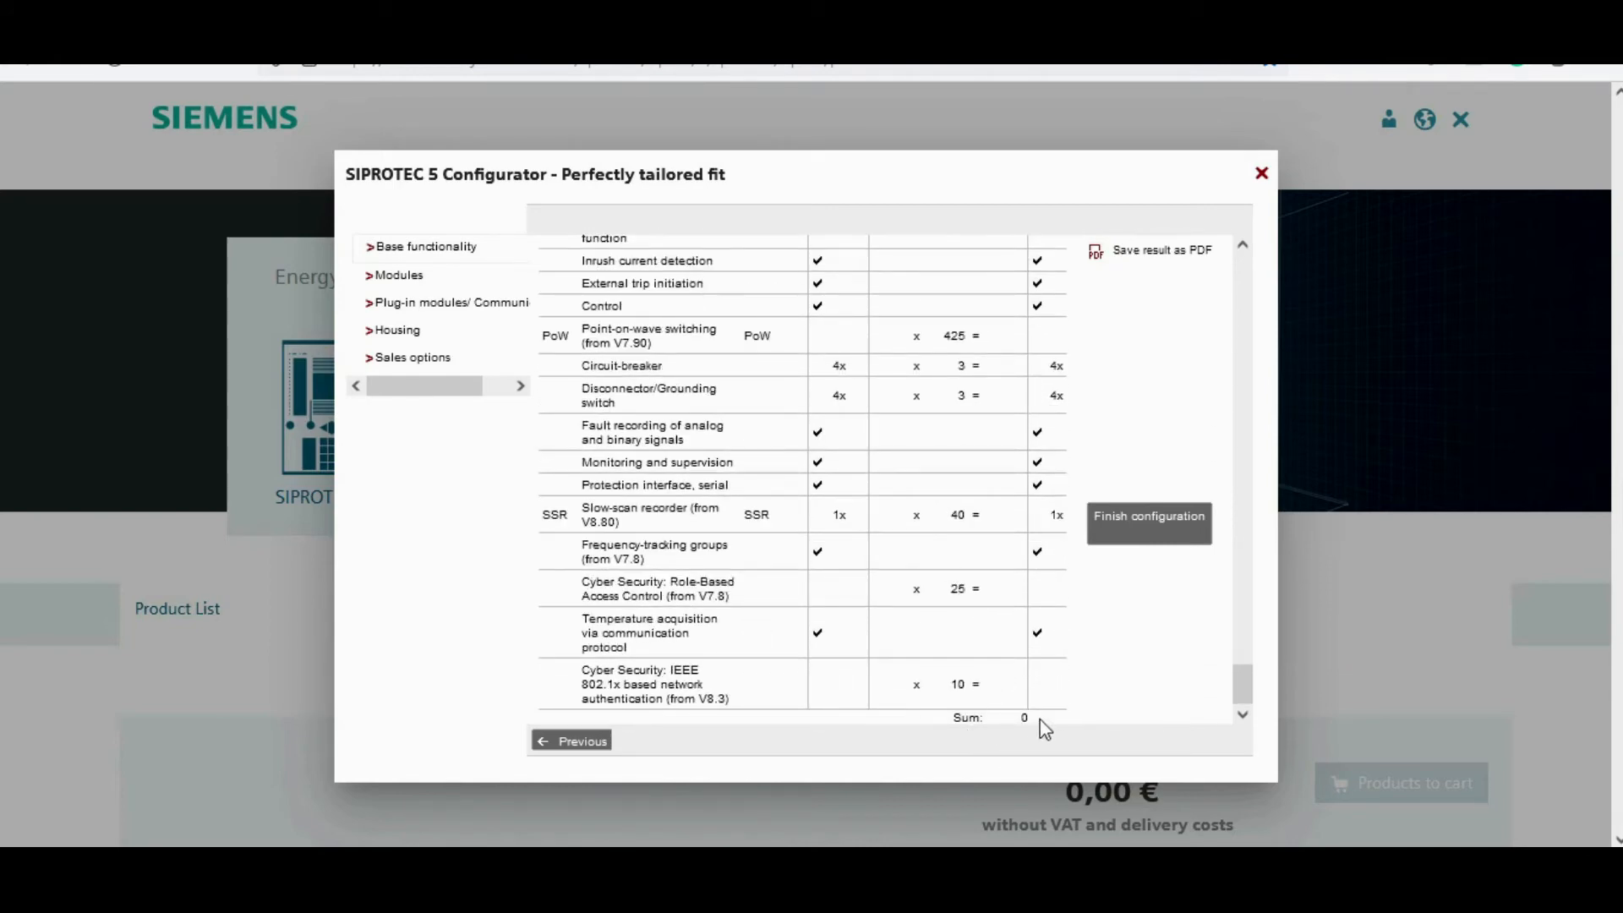
scroll(933, 535, up, 5)
scroll(936, 536, up, 15)
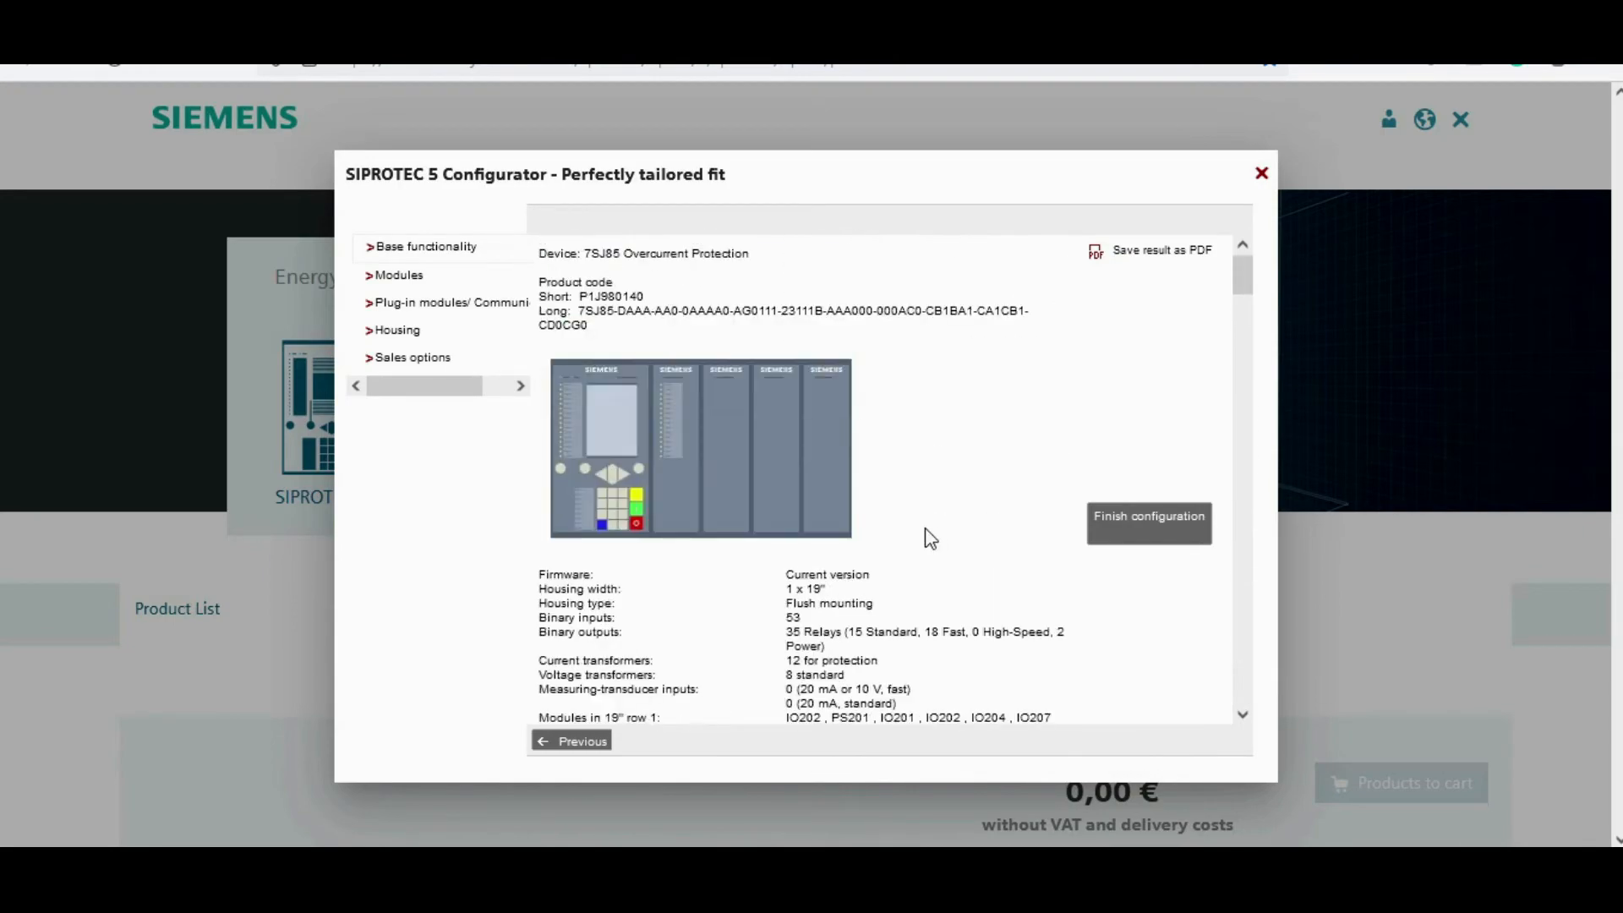
scroll(930, 537, down, 6)
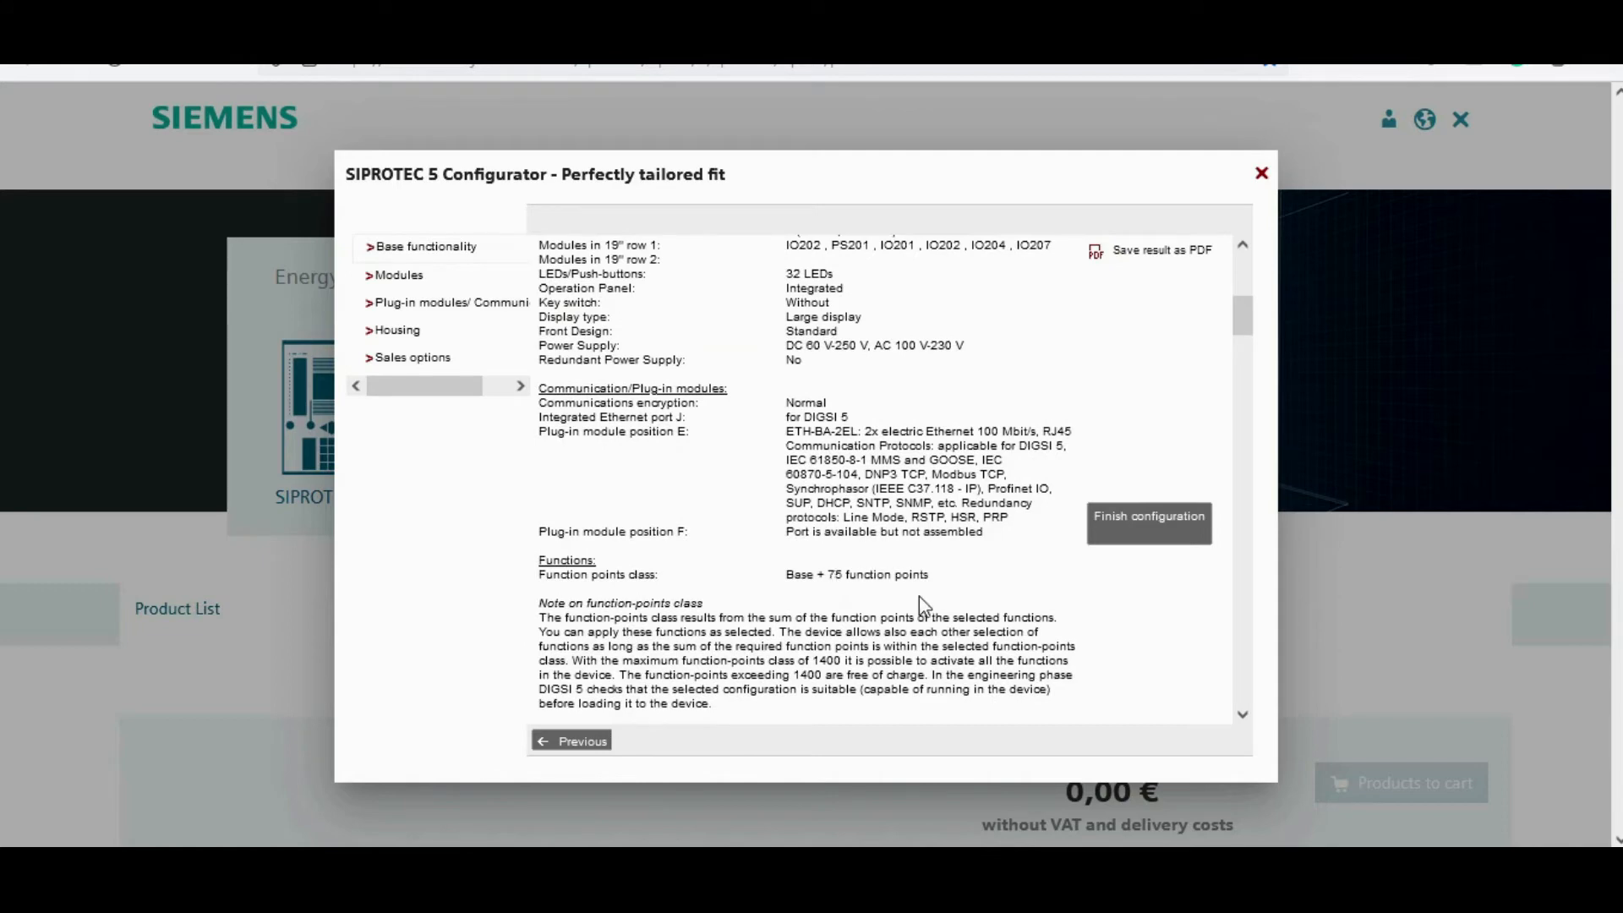
scroll(850, 435, up, 6)
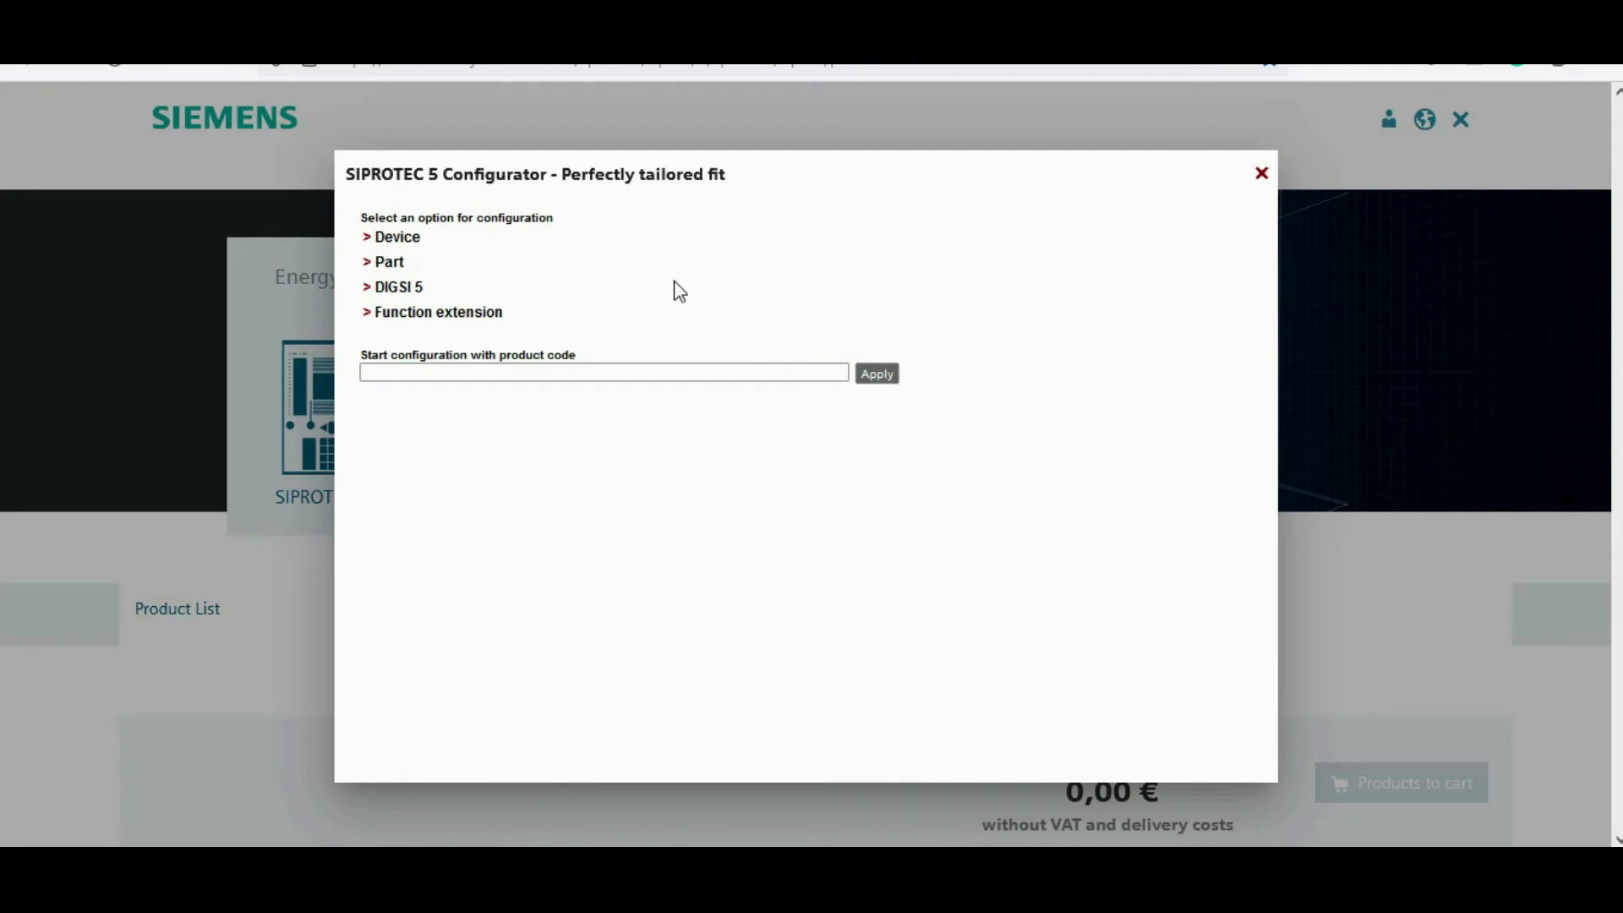
Step: Start a Part configuration and choose Expansion module as the selection
click(389, 263)
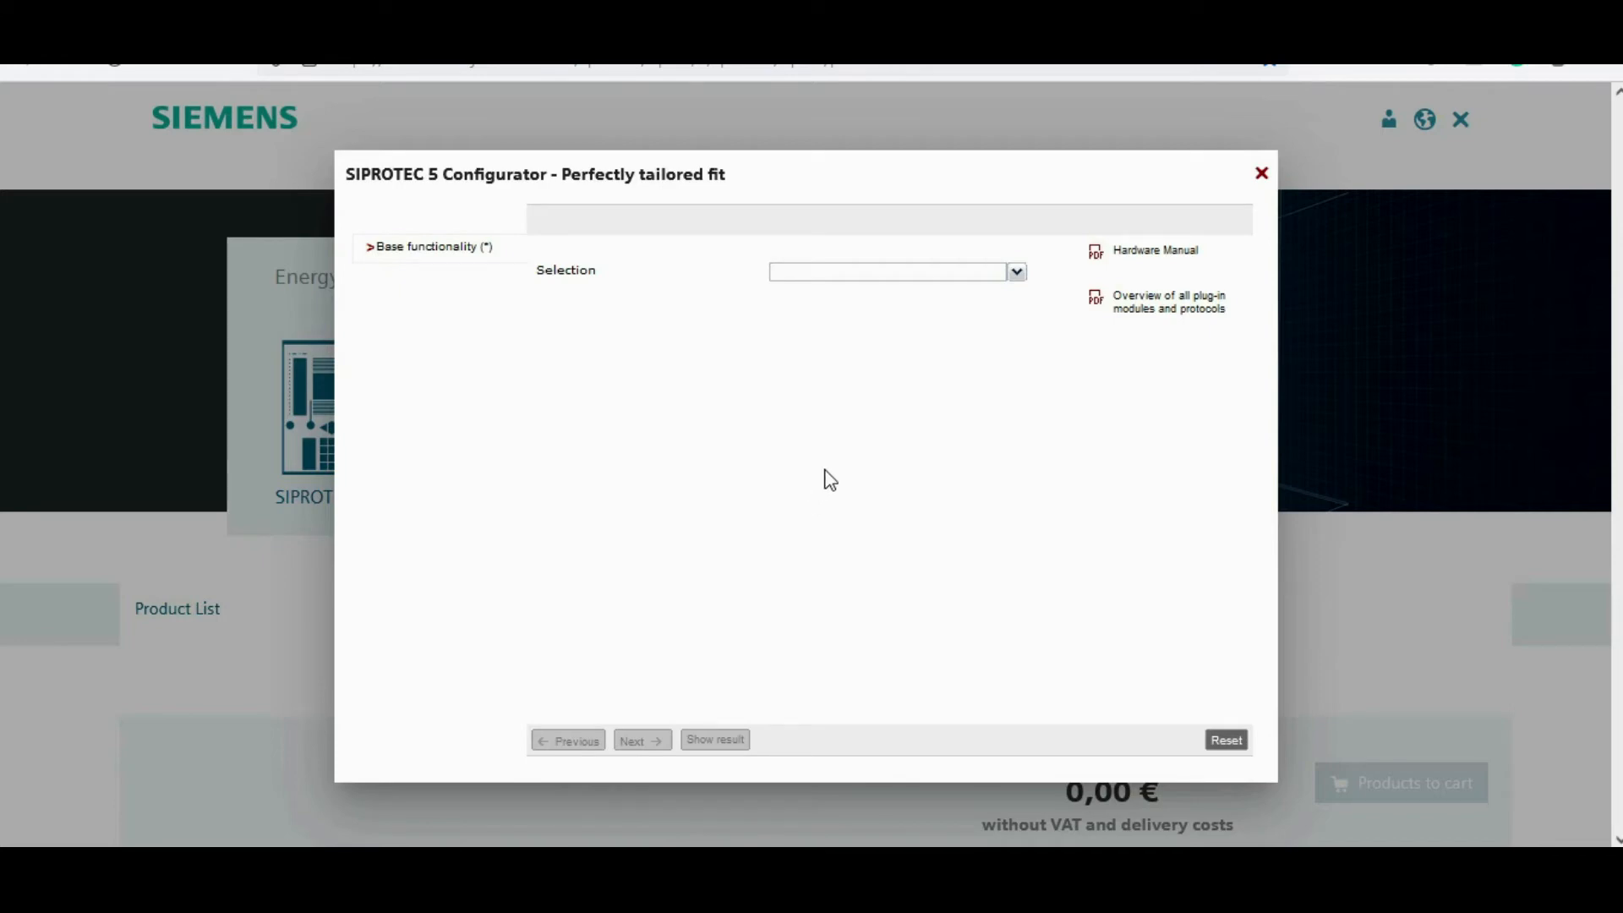
click(1015, 272)
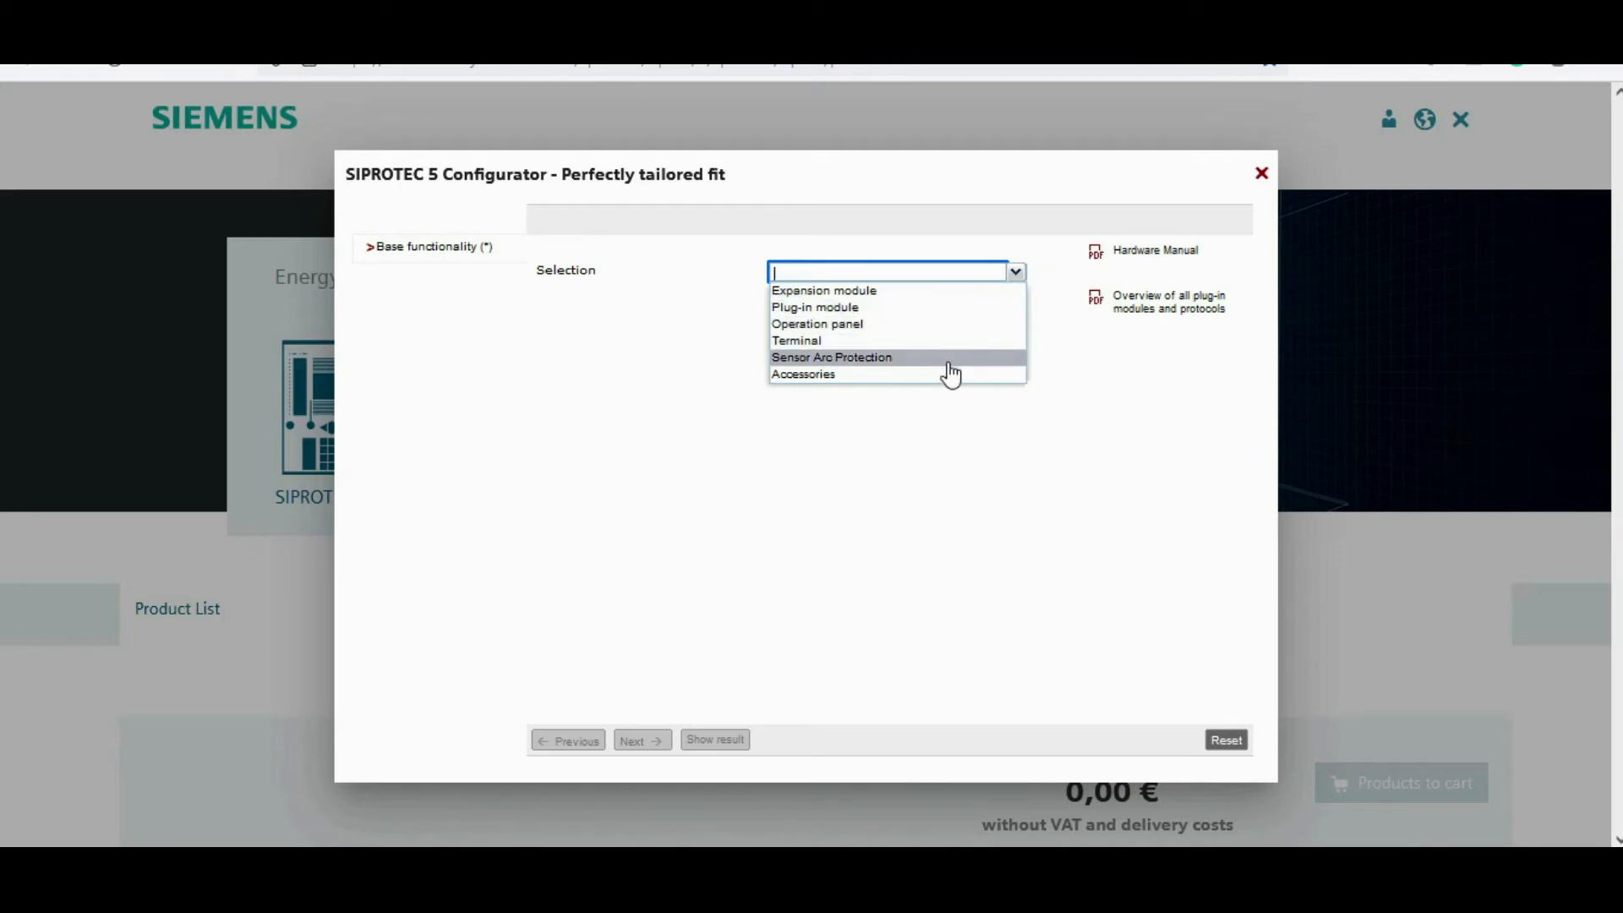
click(884, 292)
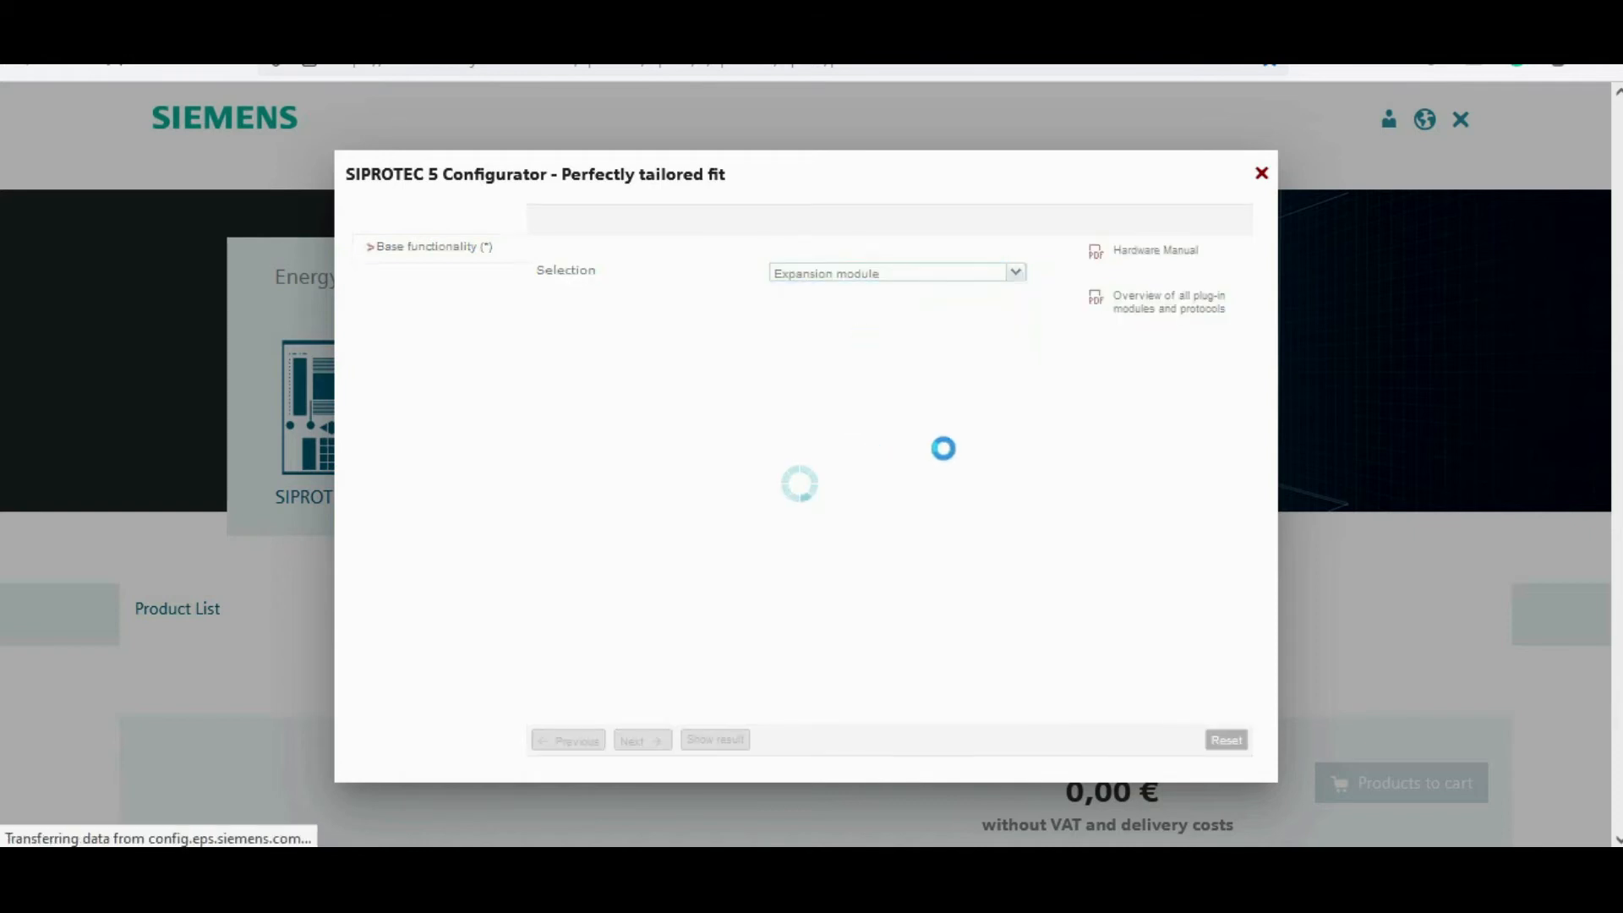
Step: Choose IO201 8BI, 6BO_fast, 4CT for assembly mounting position 1, keeping Current 4x protection and 50 Hz / 60 Hz, and continue
click(1015, 262)
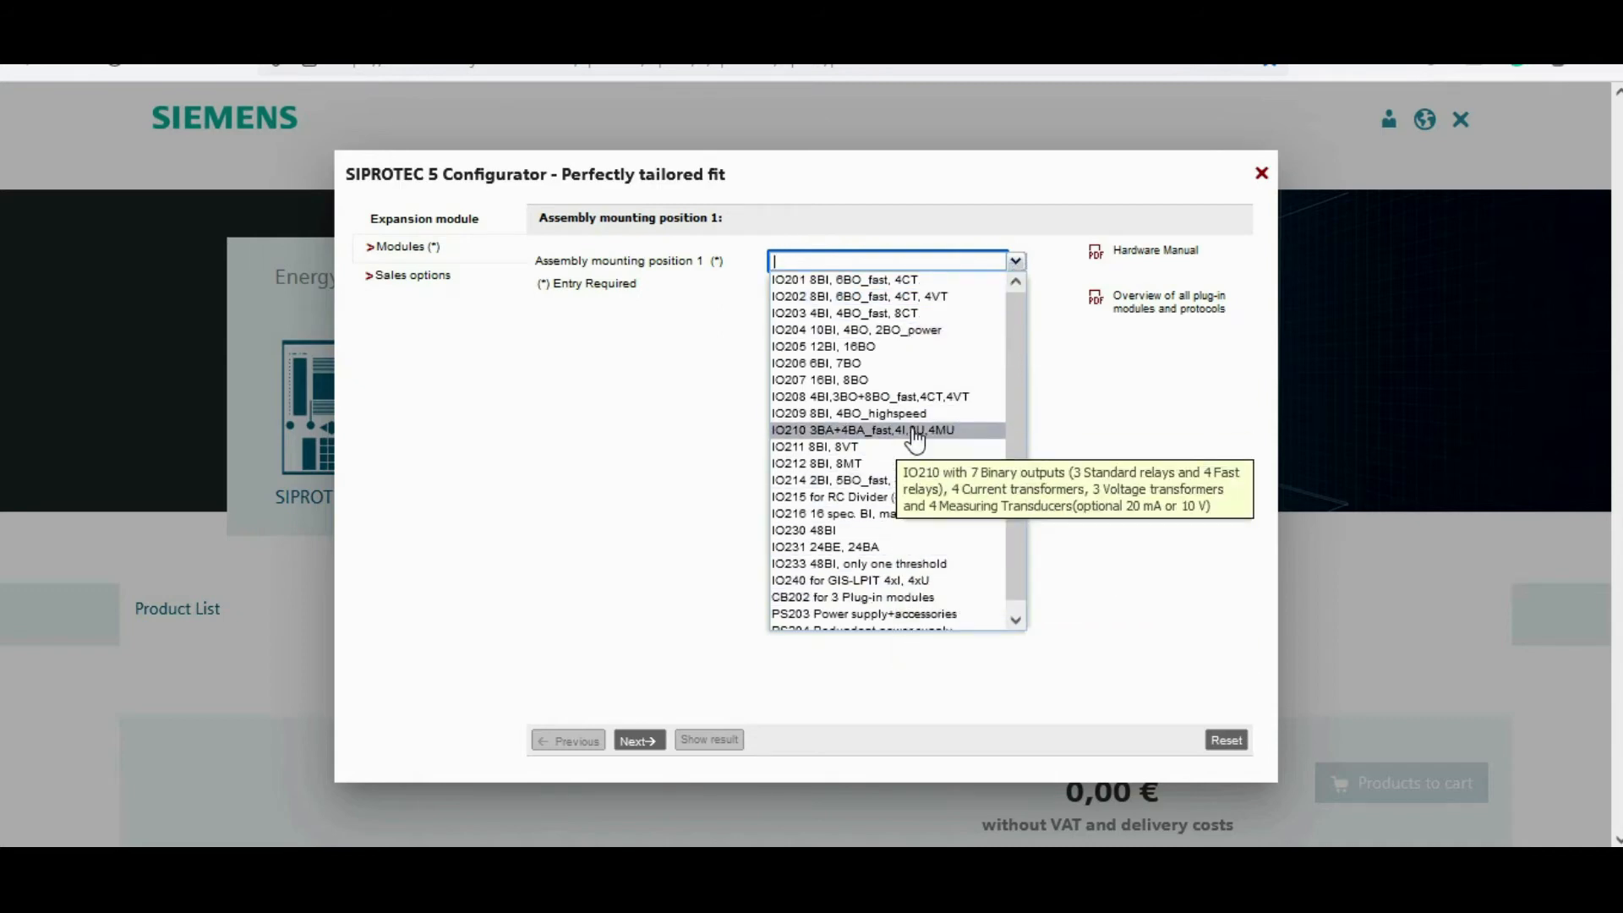
click(904, 281)
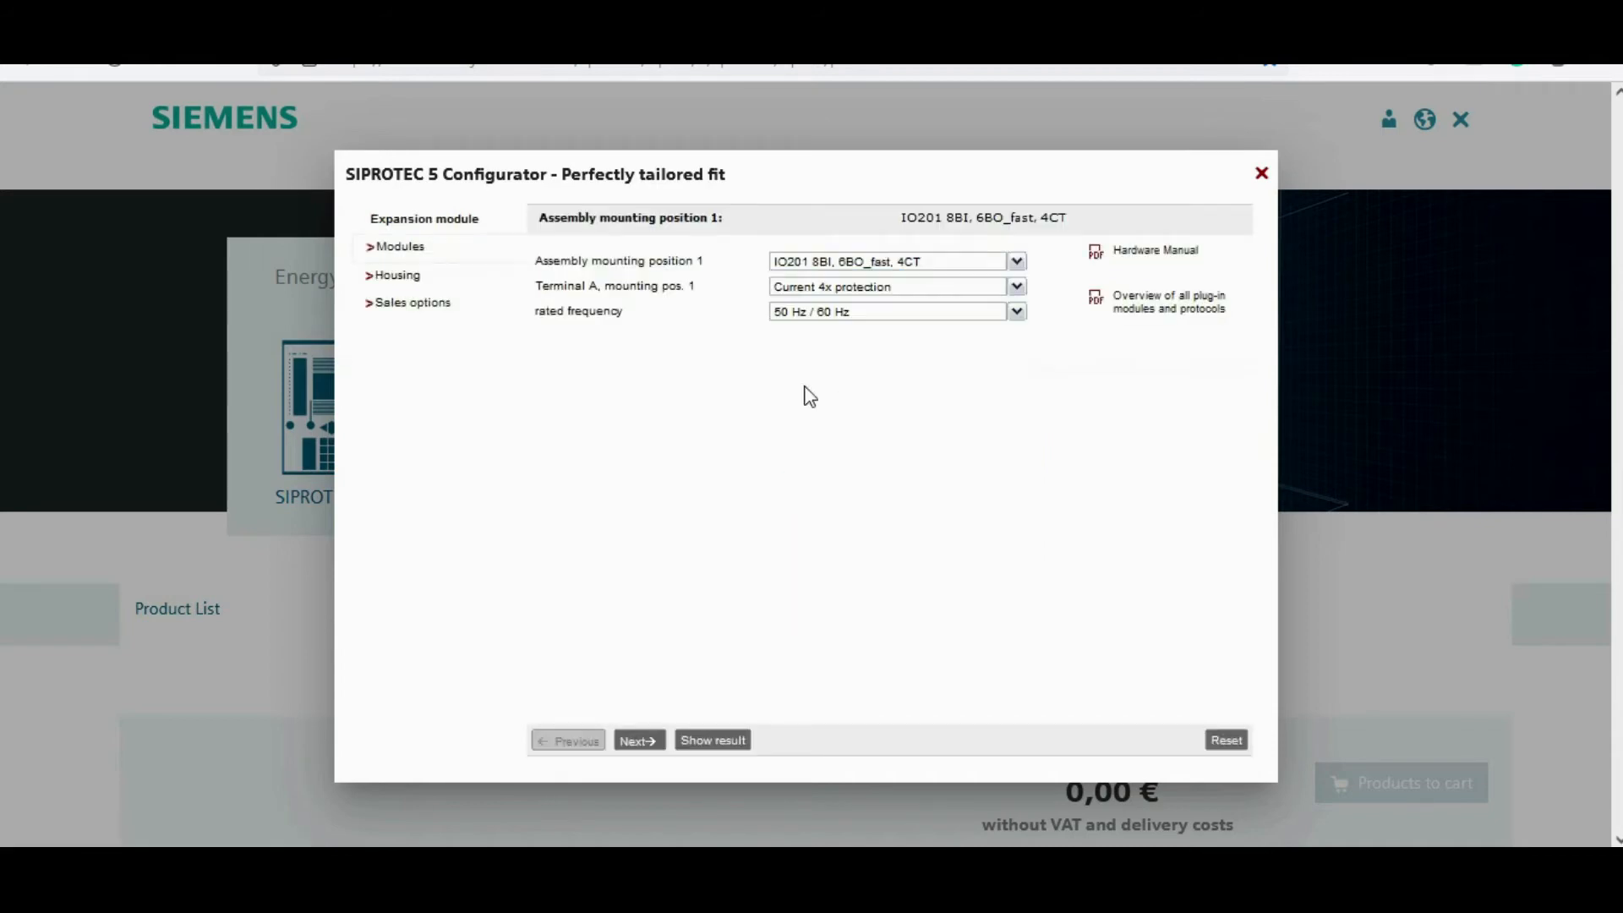
click(1016, 266)
click(1015, 267)
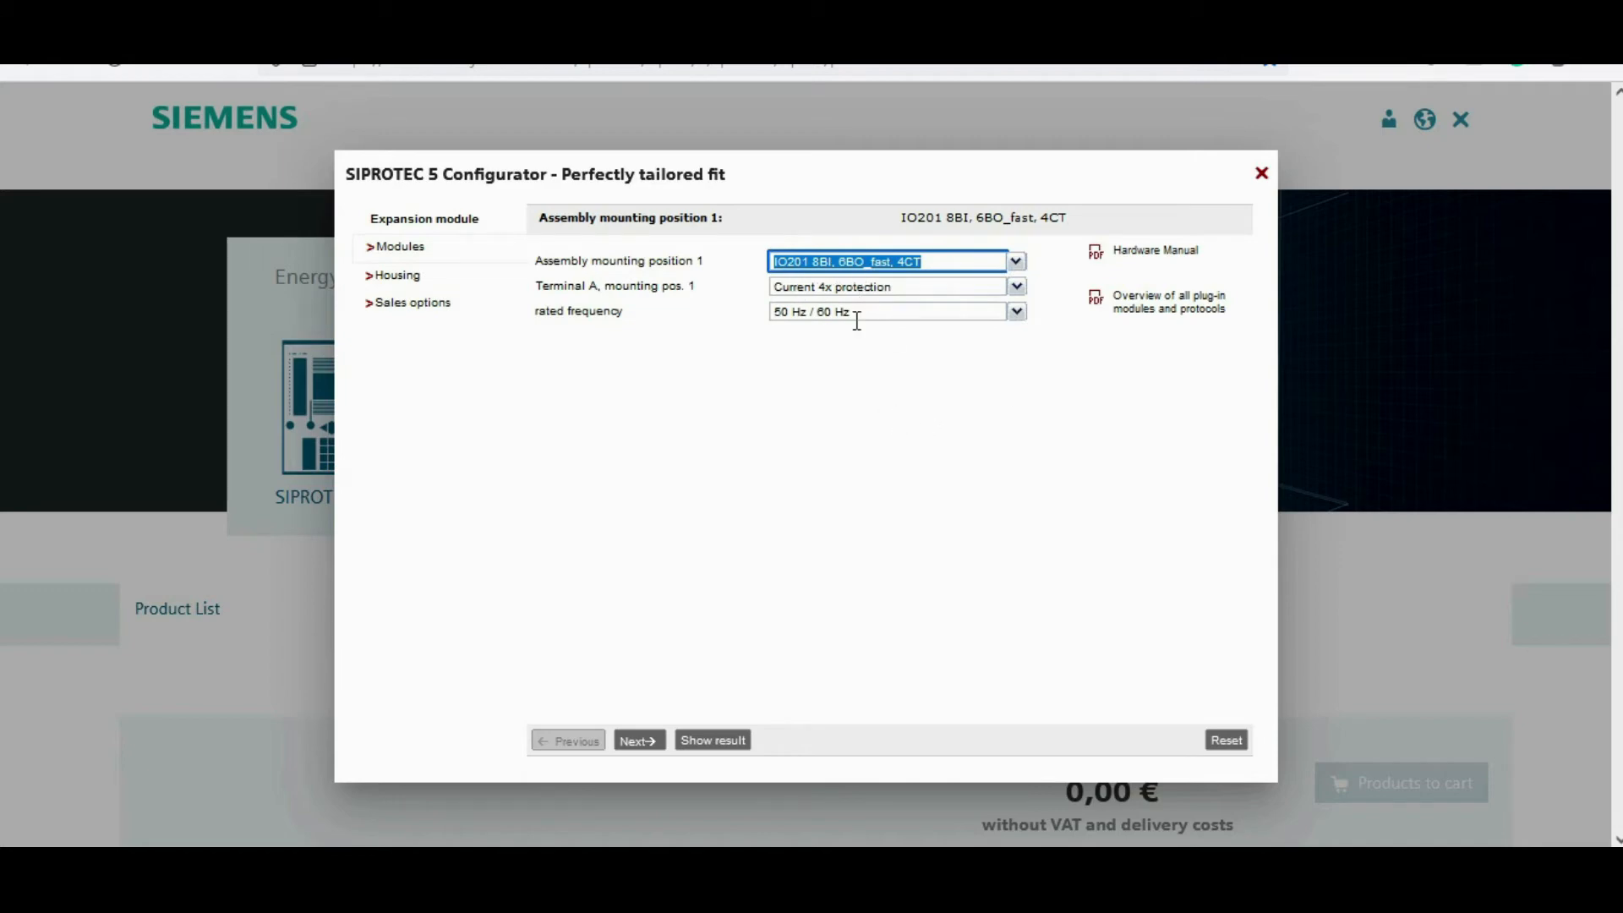
click(1016, 287)
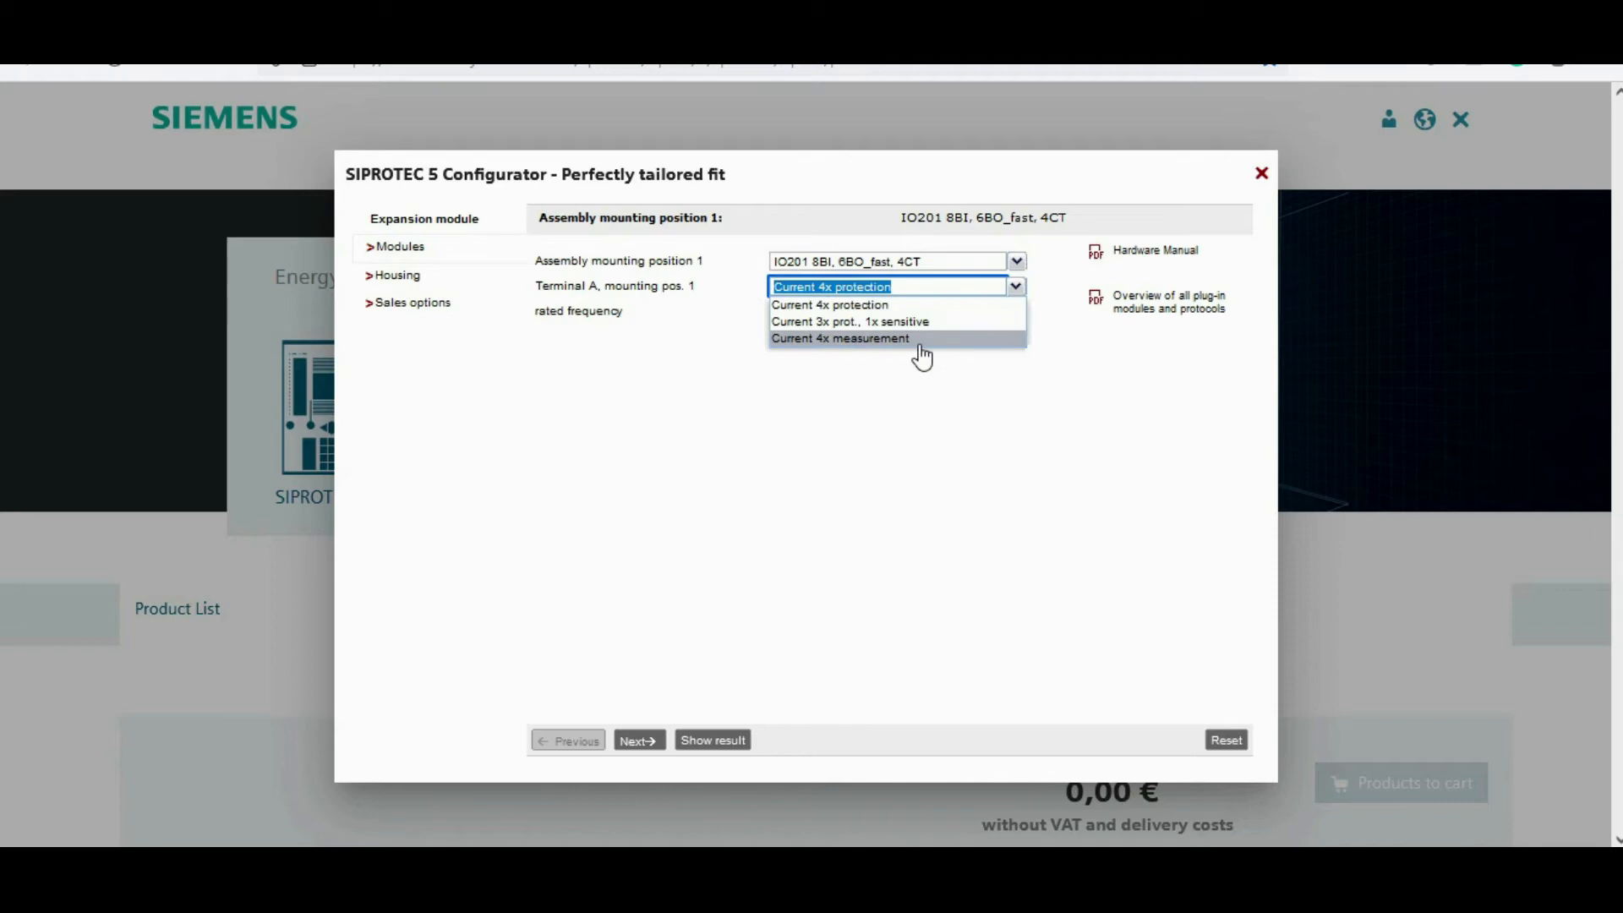
click(884, 423)
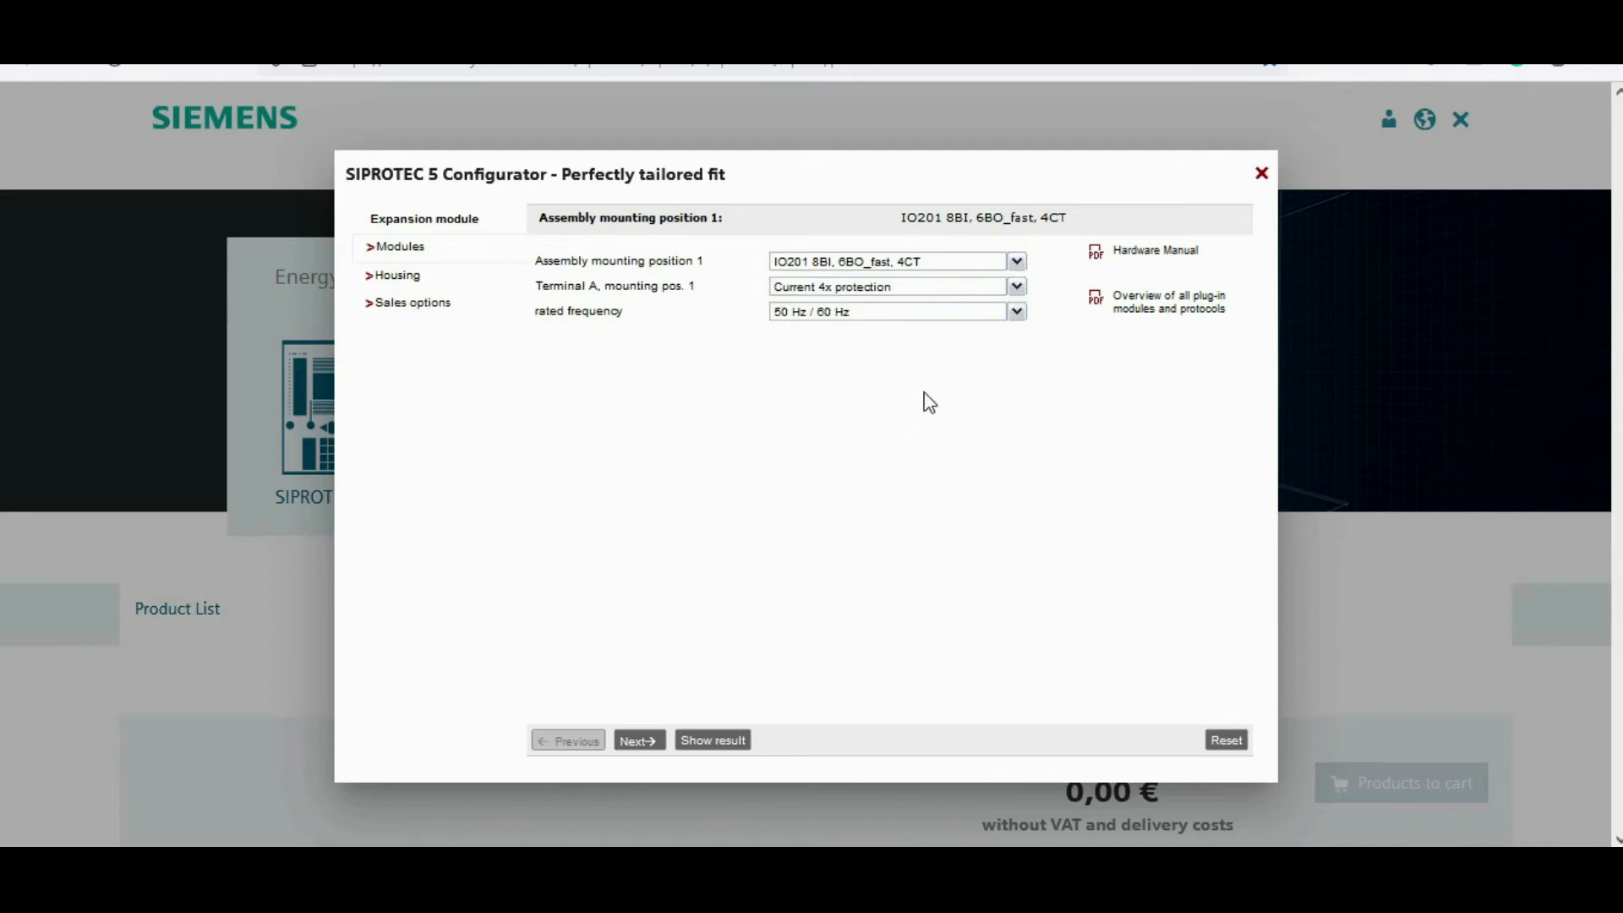
click(640, 740)
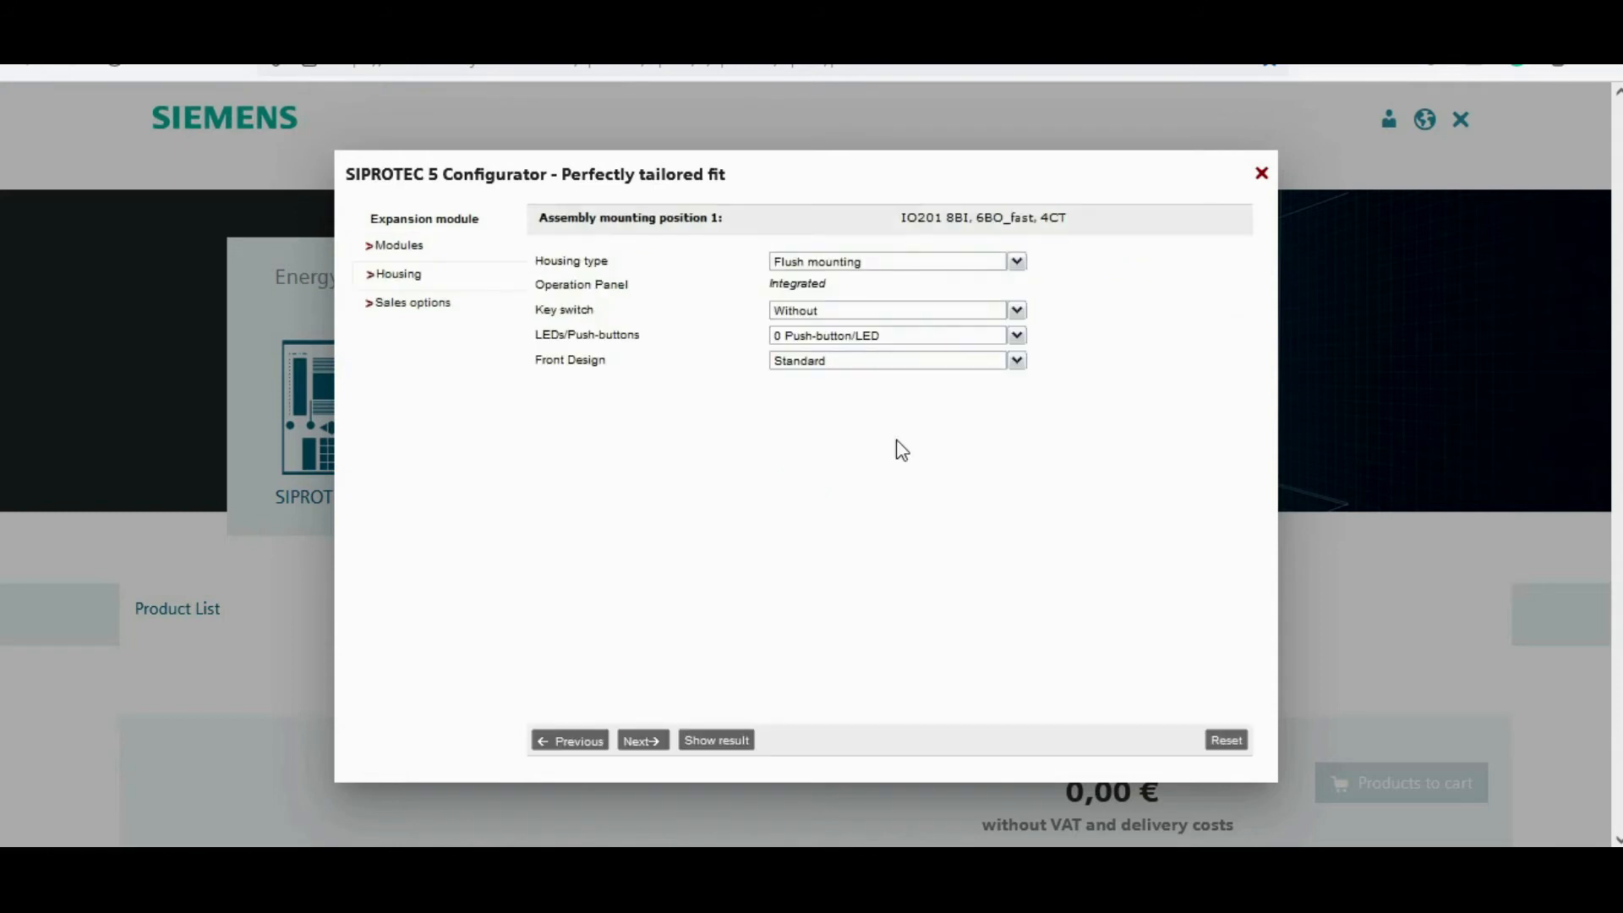
Step: Configure the expansion module housing as flush mounting with a key switch, 16 LEDs and Standard front design
click(1017, 263)
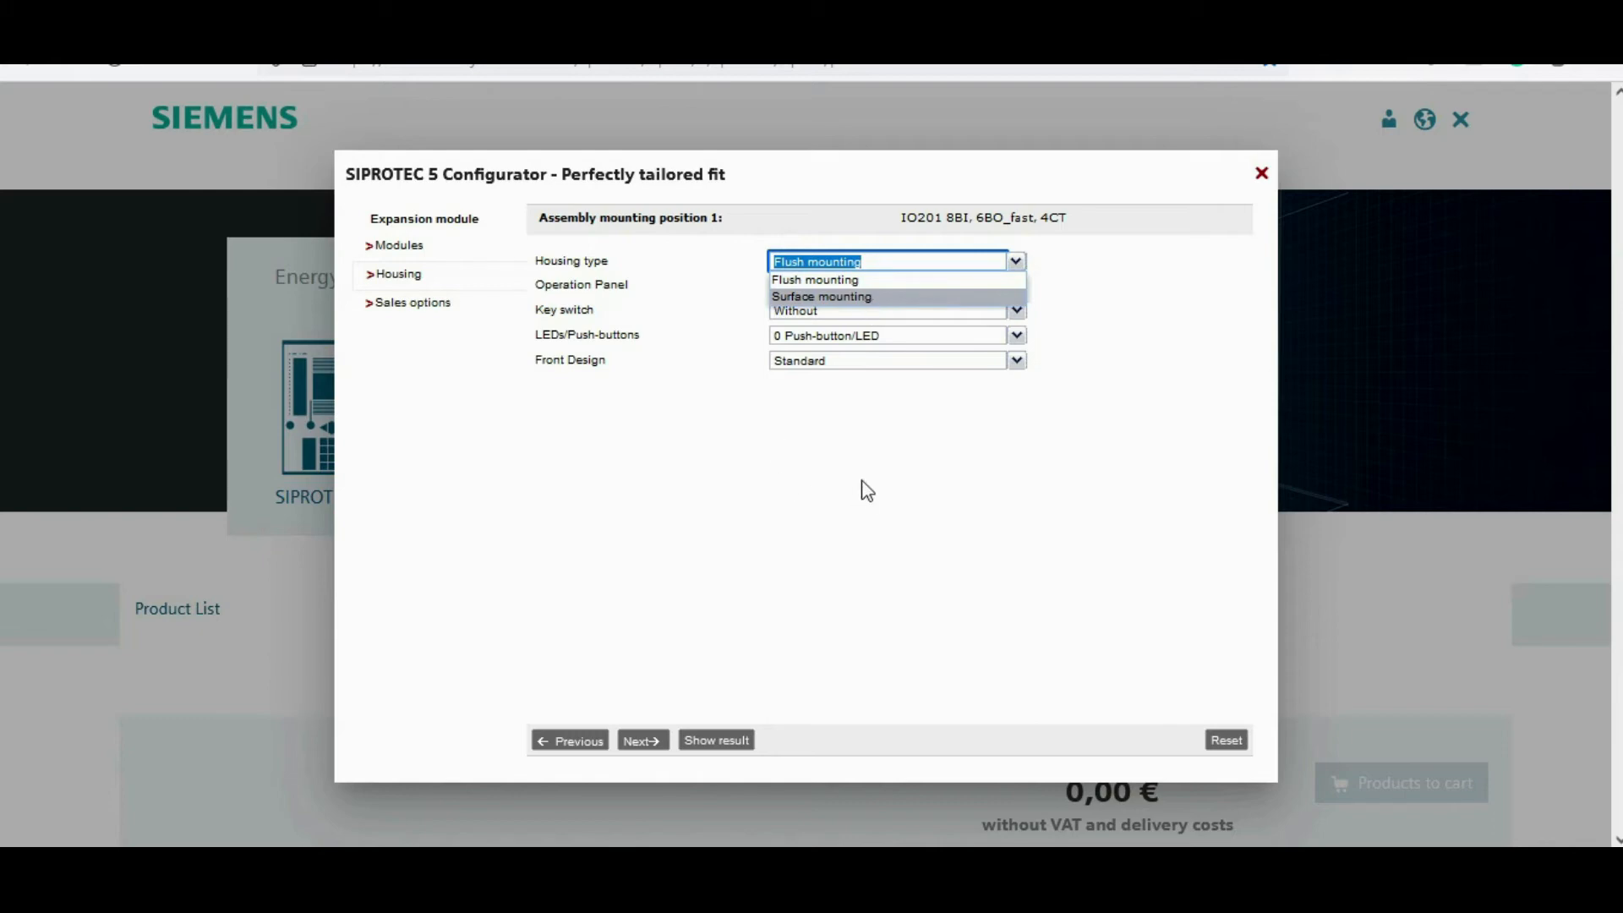
click(868, 490)
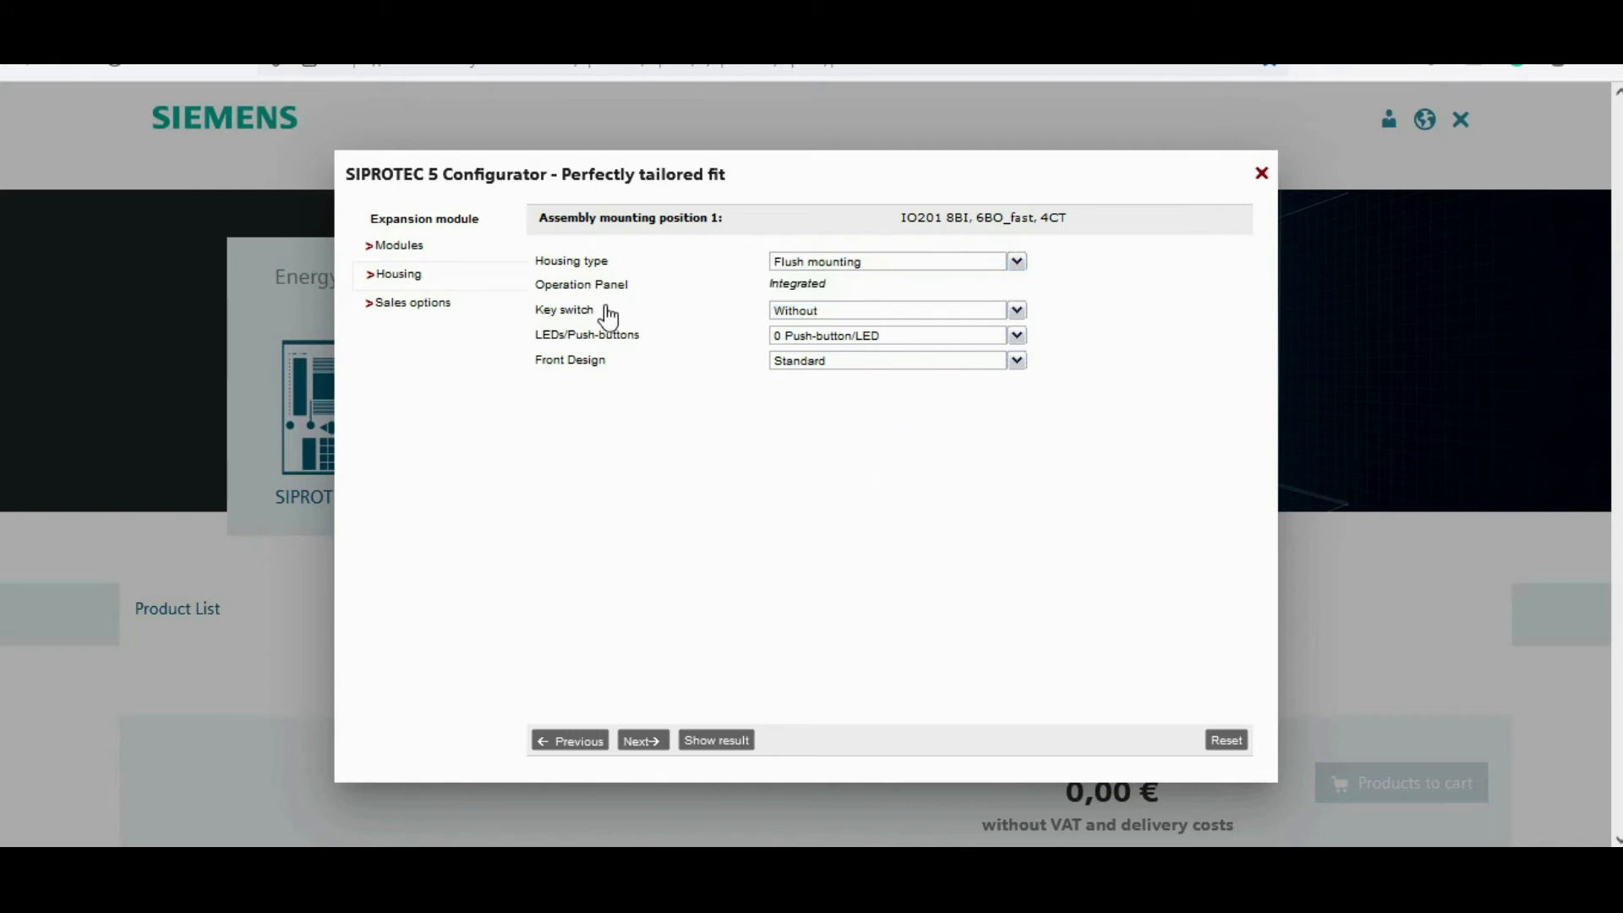
click(1017, 311)
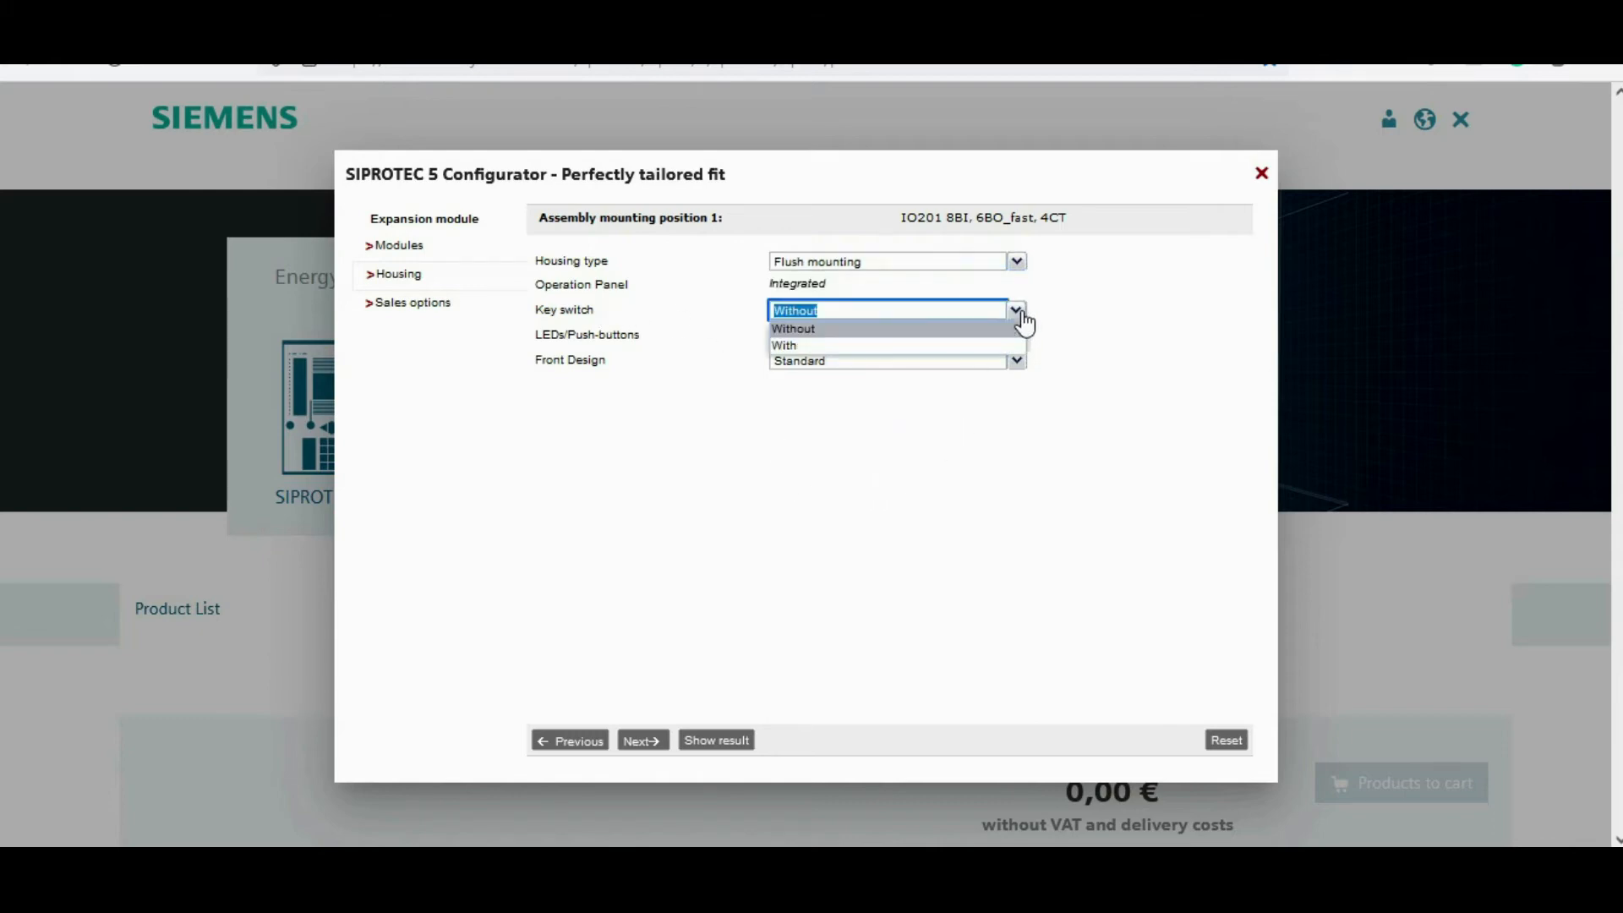
click(800, 350)
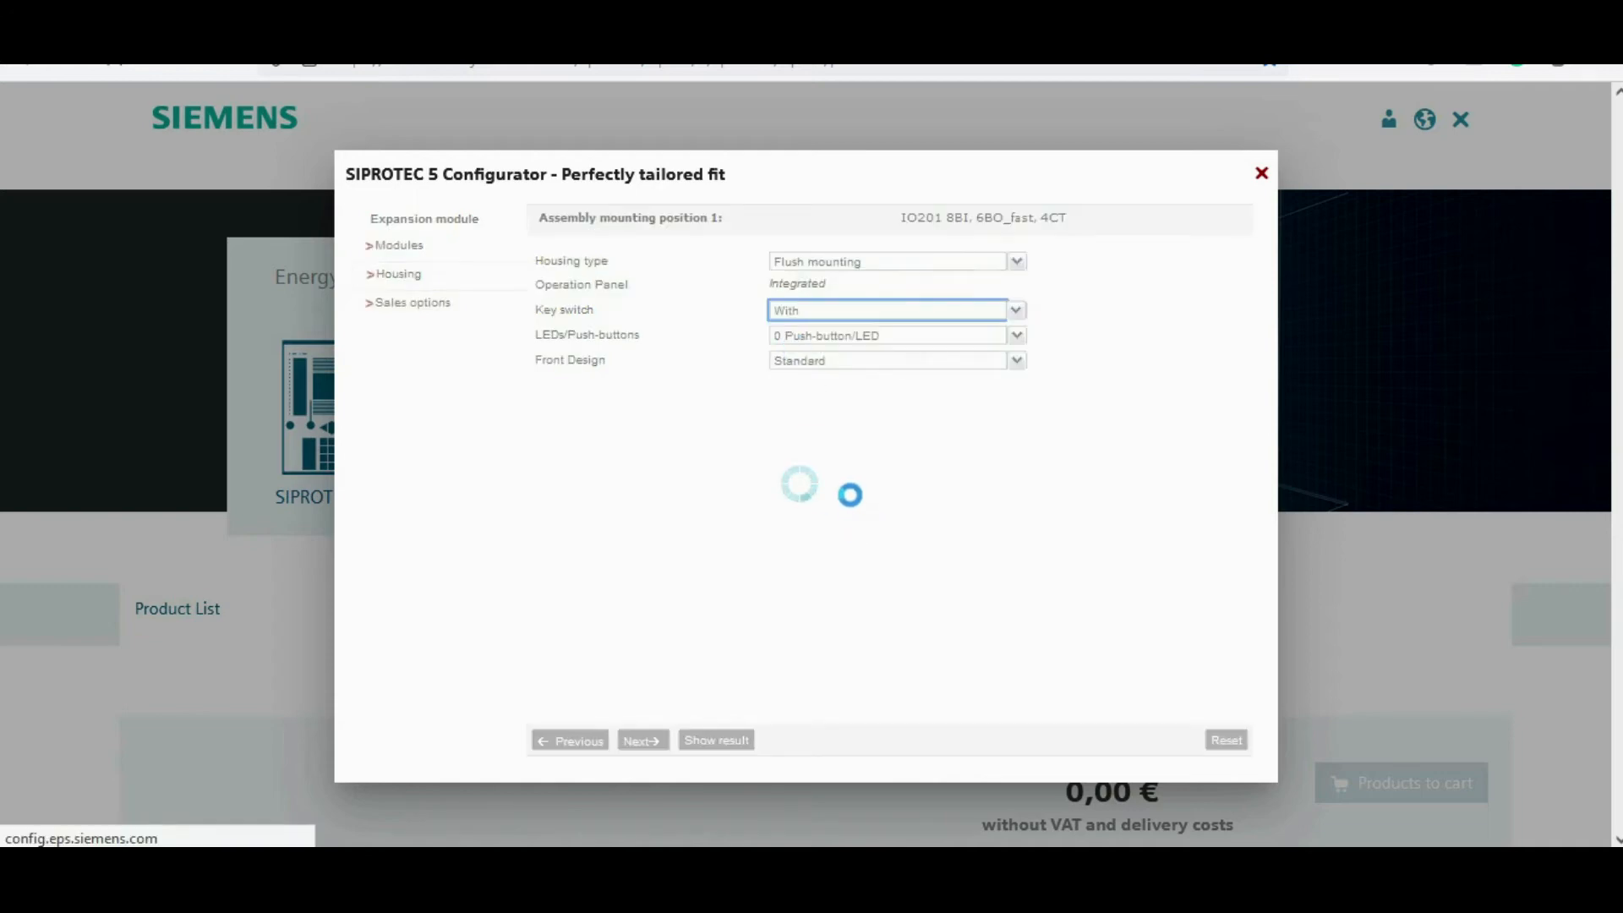
click(1018, 337)
click(810, 353)
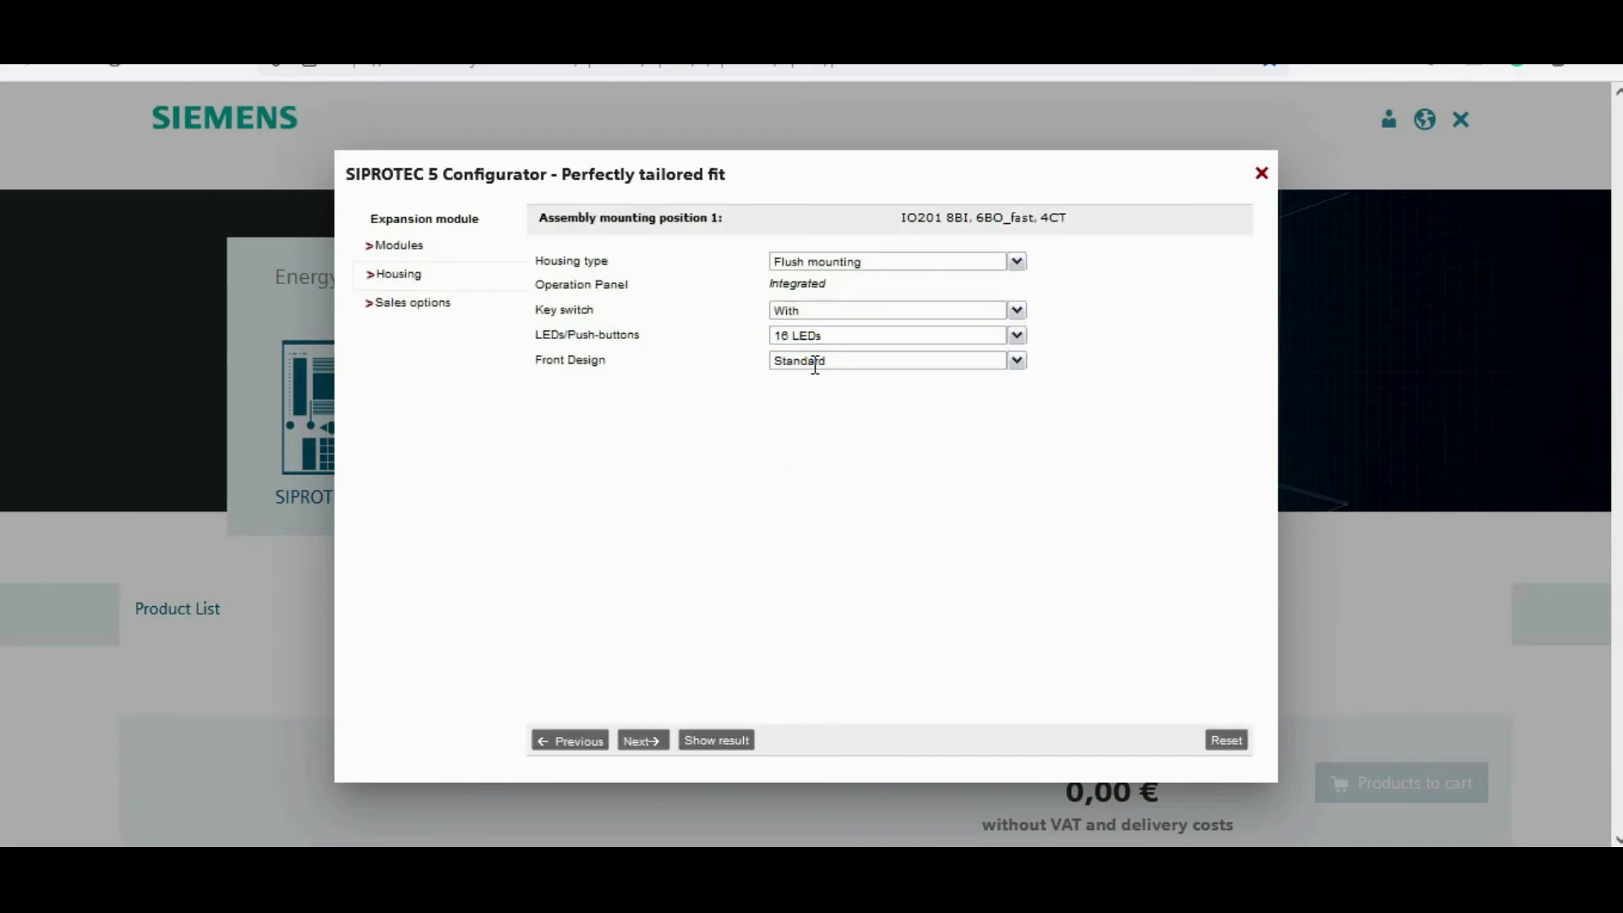
click(1017, 362)
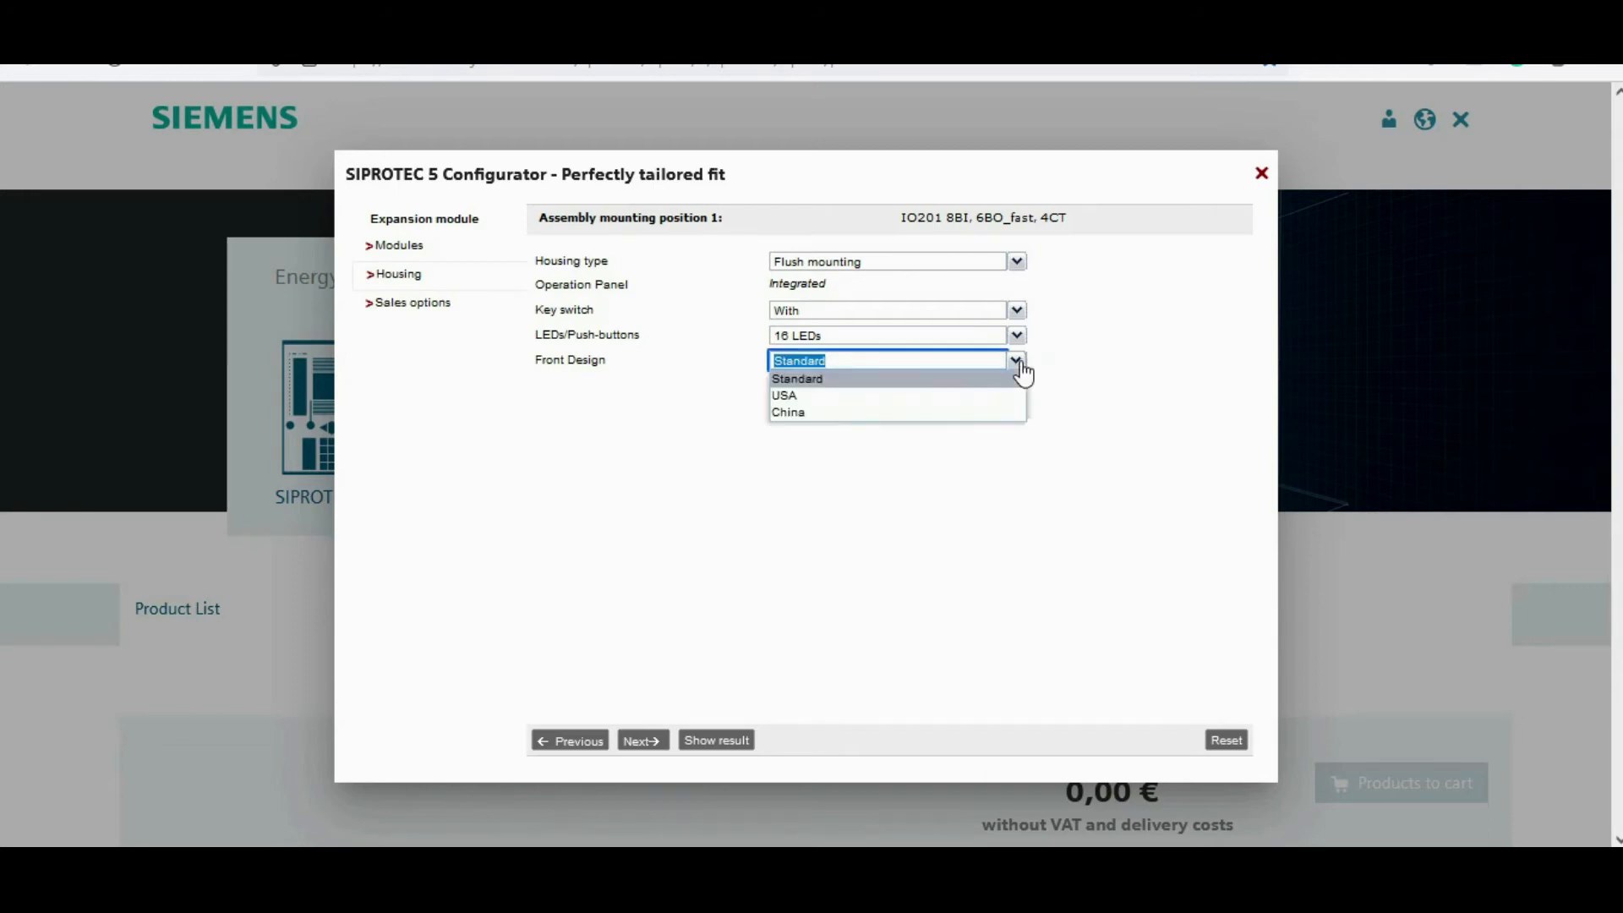
click(929, 507)
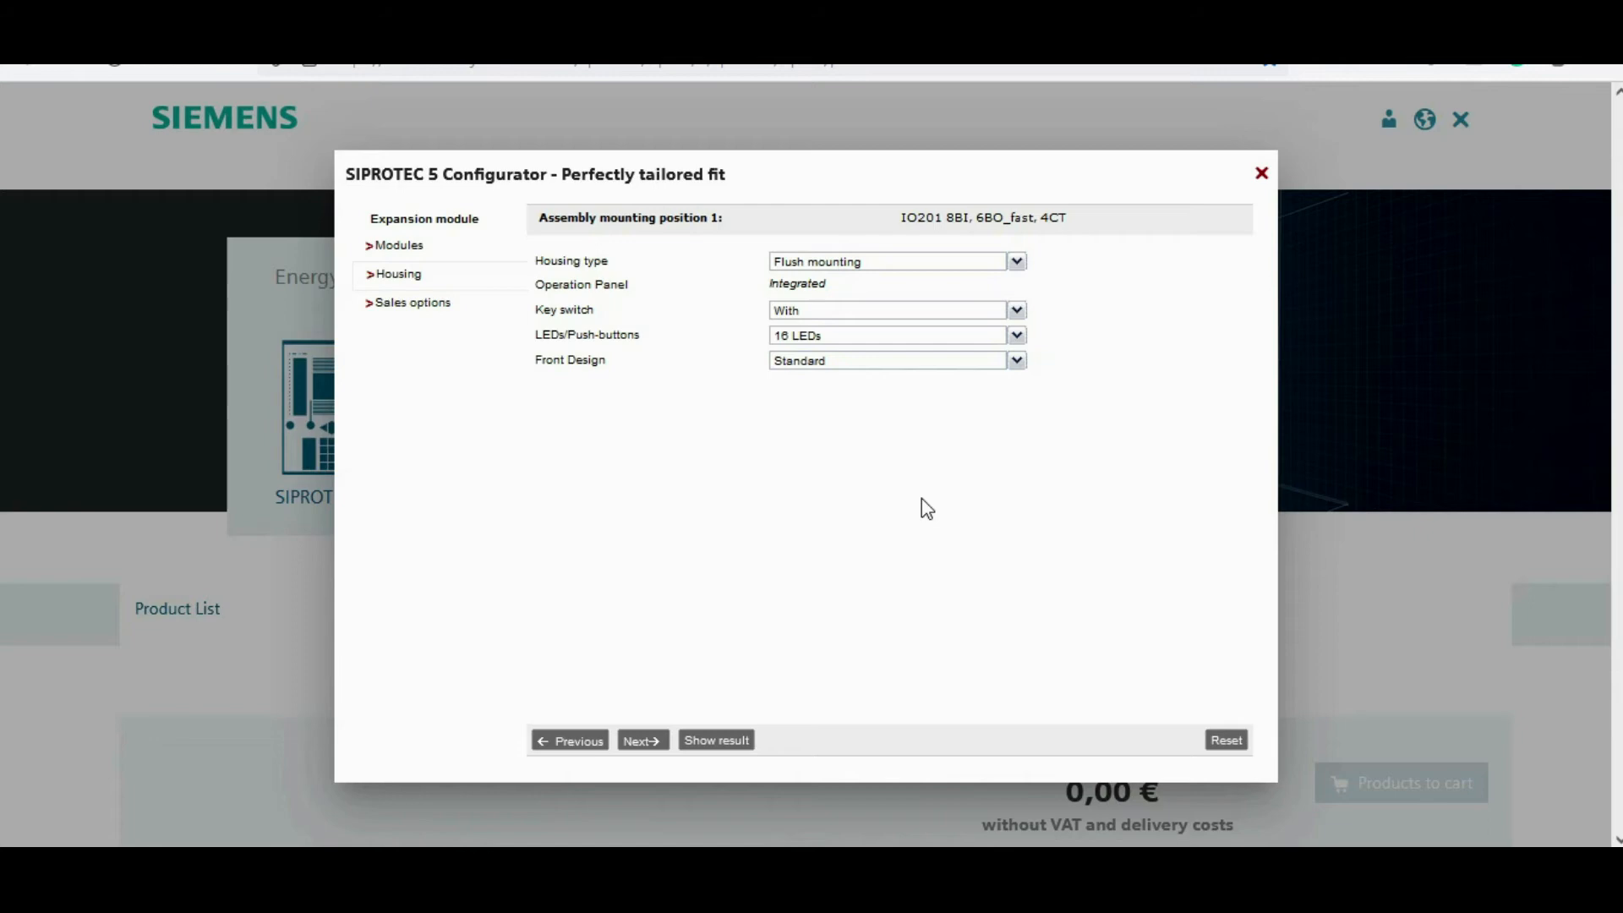
Step: Keep the 5 years warranty and show the expansion module's configuration result
click(642, 741)
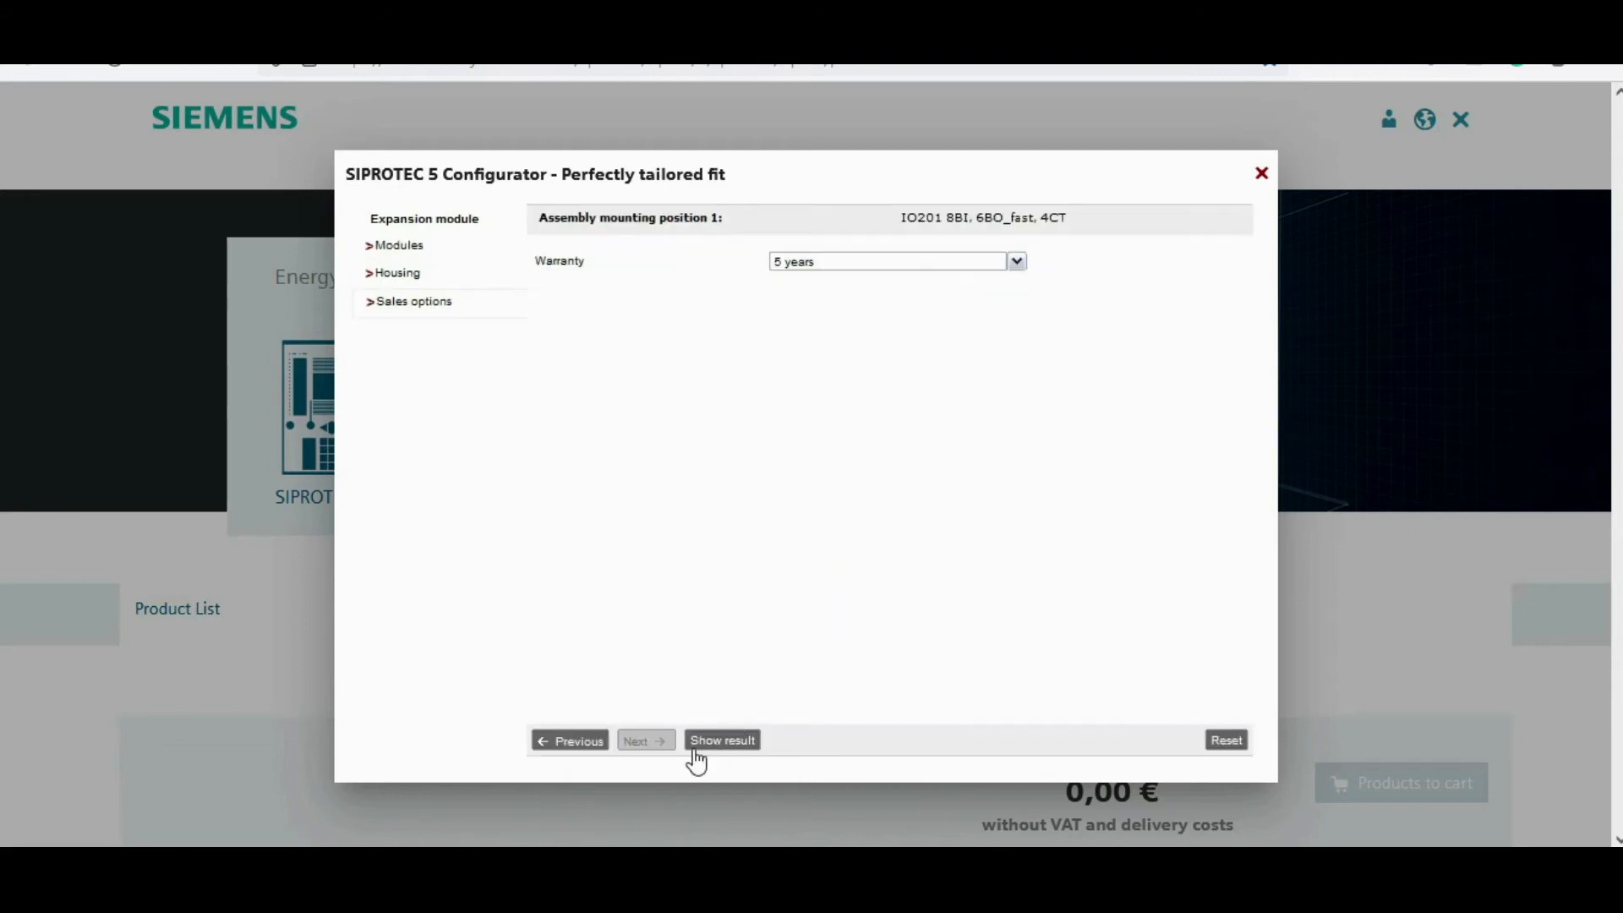
click(736, 741)
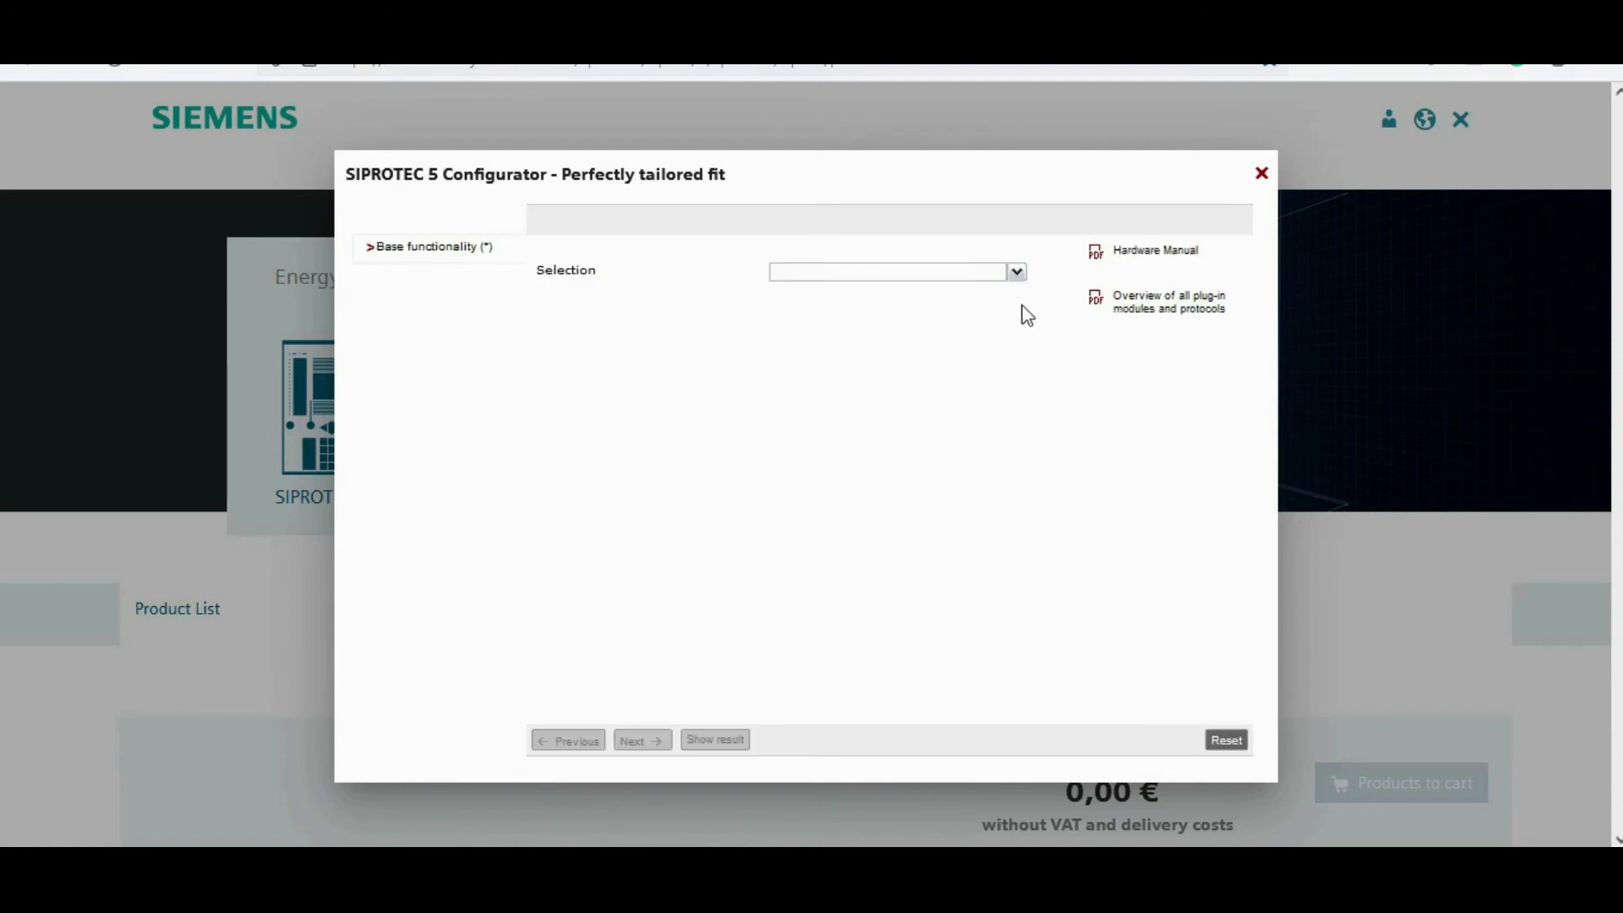
Step: Start a new part configuration with Plug-in module as the selection
click(1015, 272)
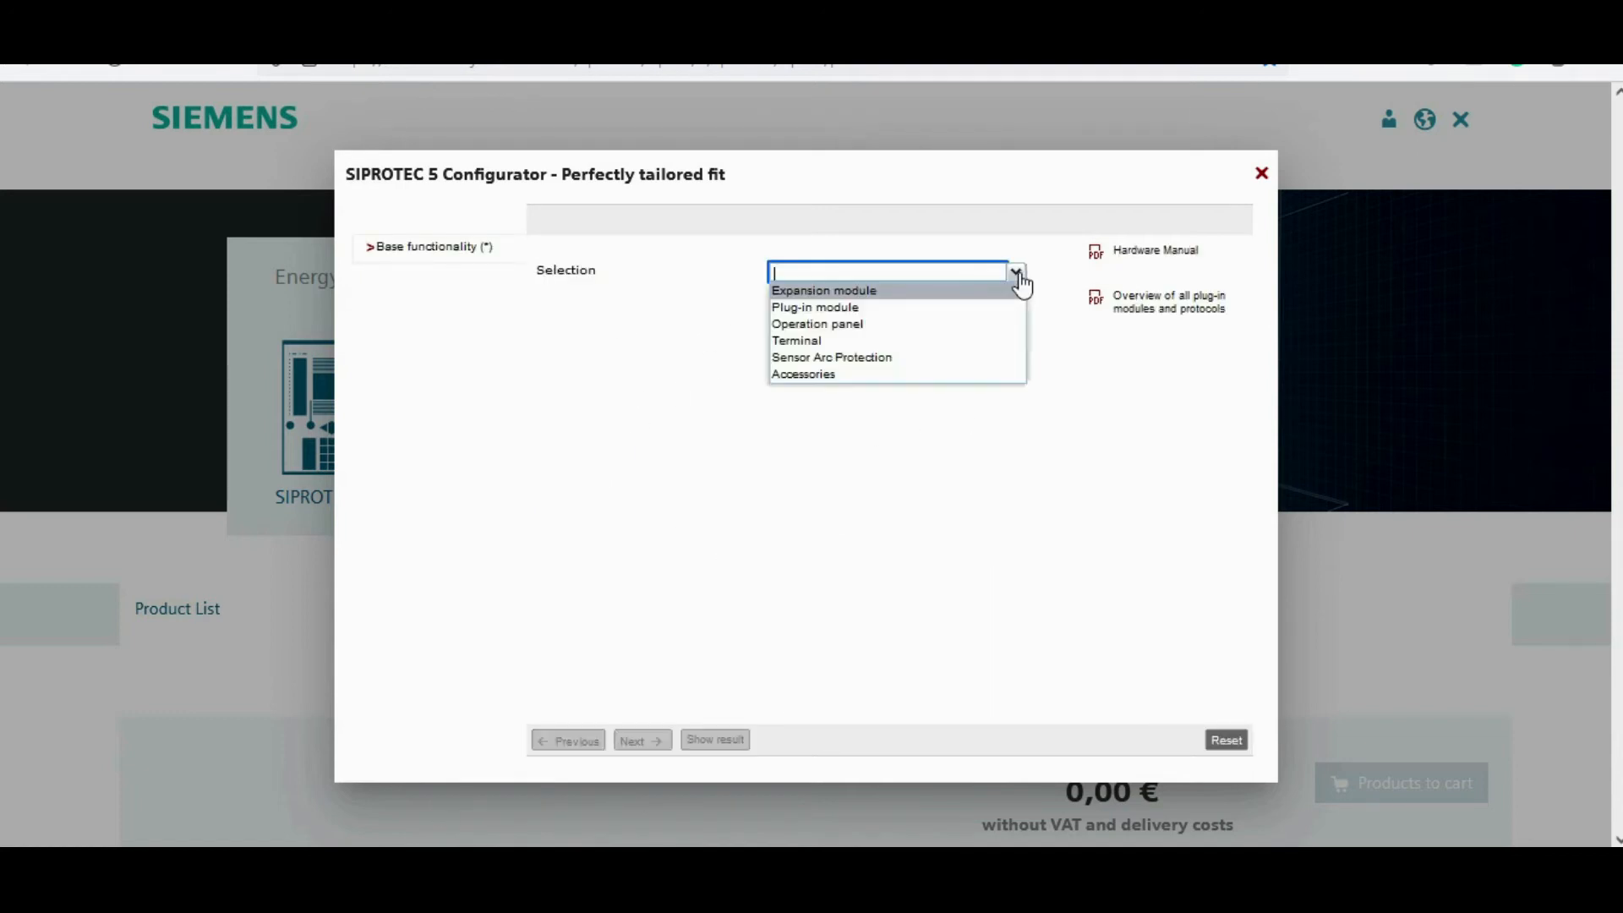
click(891, 310)
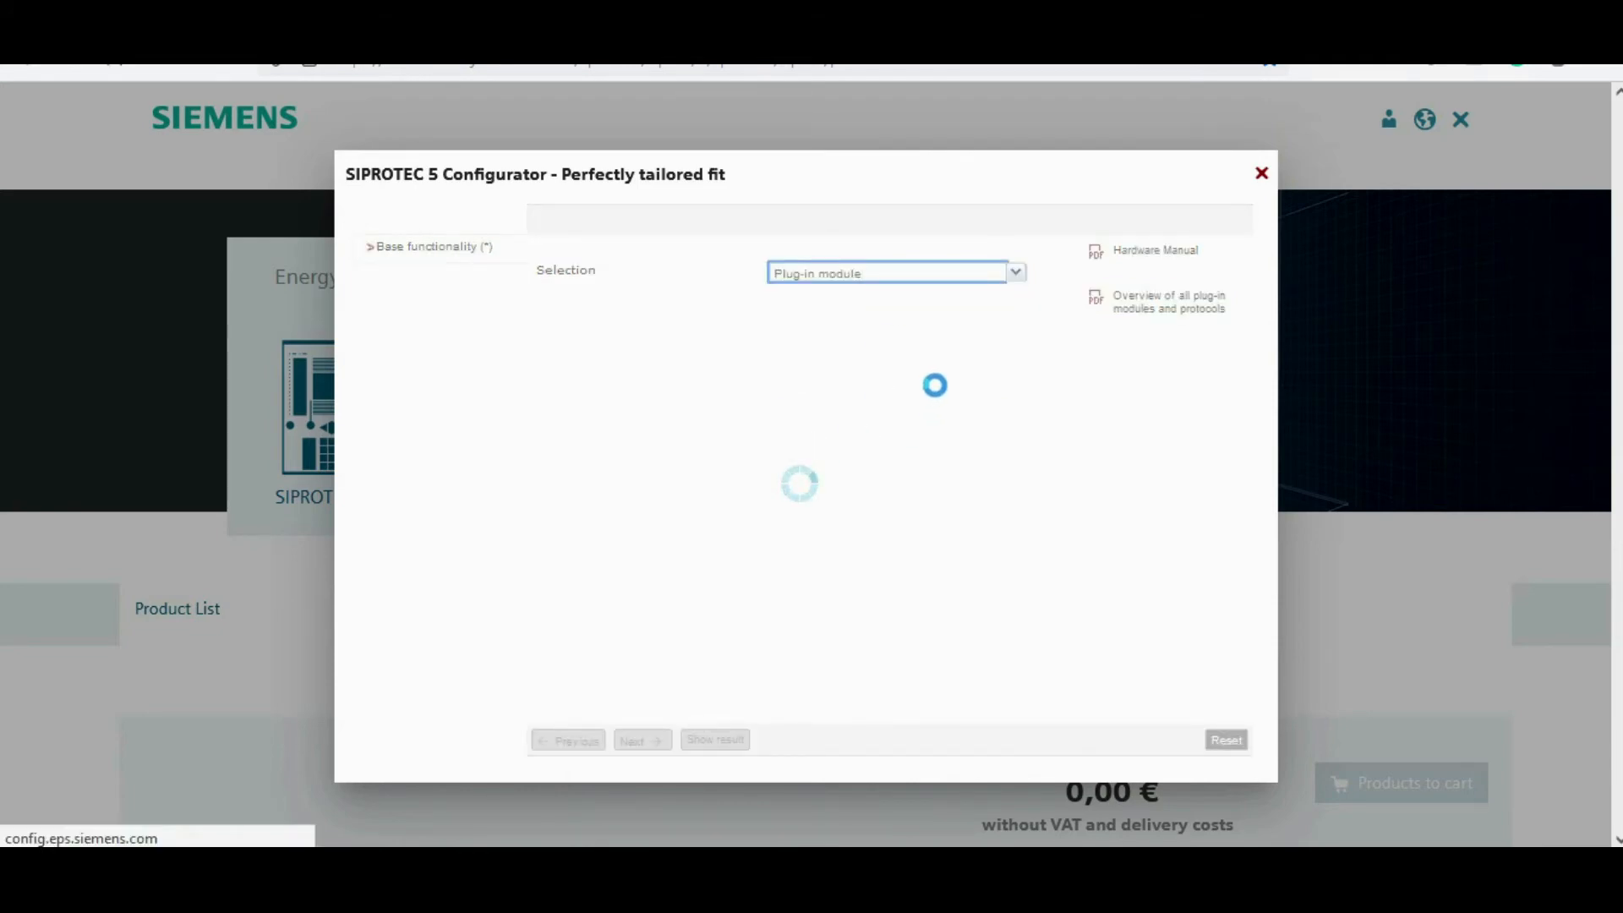
Step: Choose the ARC-CD-3FO: 3x optical plug-in module, show its result and return to the part selection
click(1016, 262)
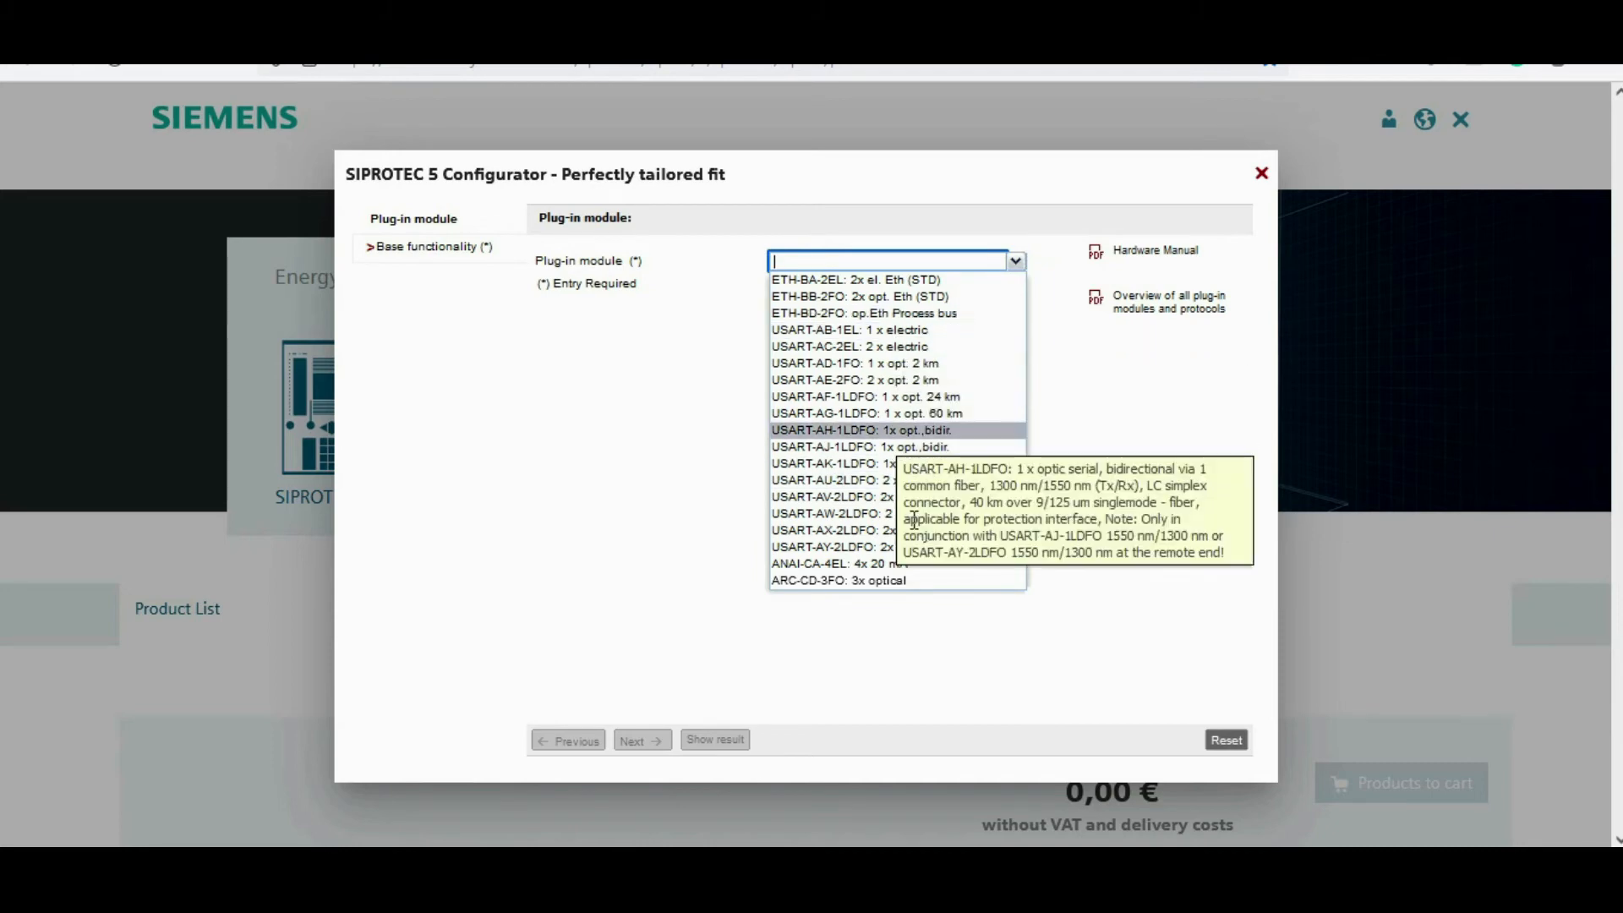
click(874, 582)
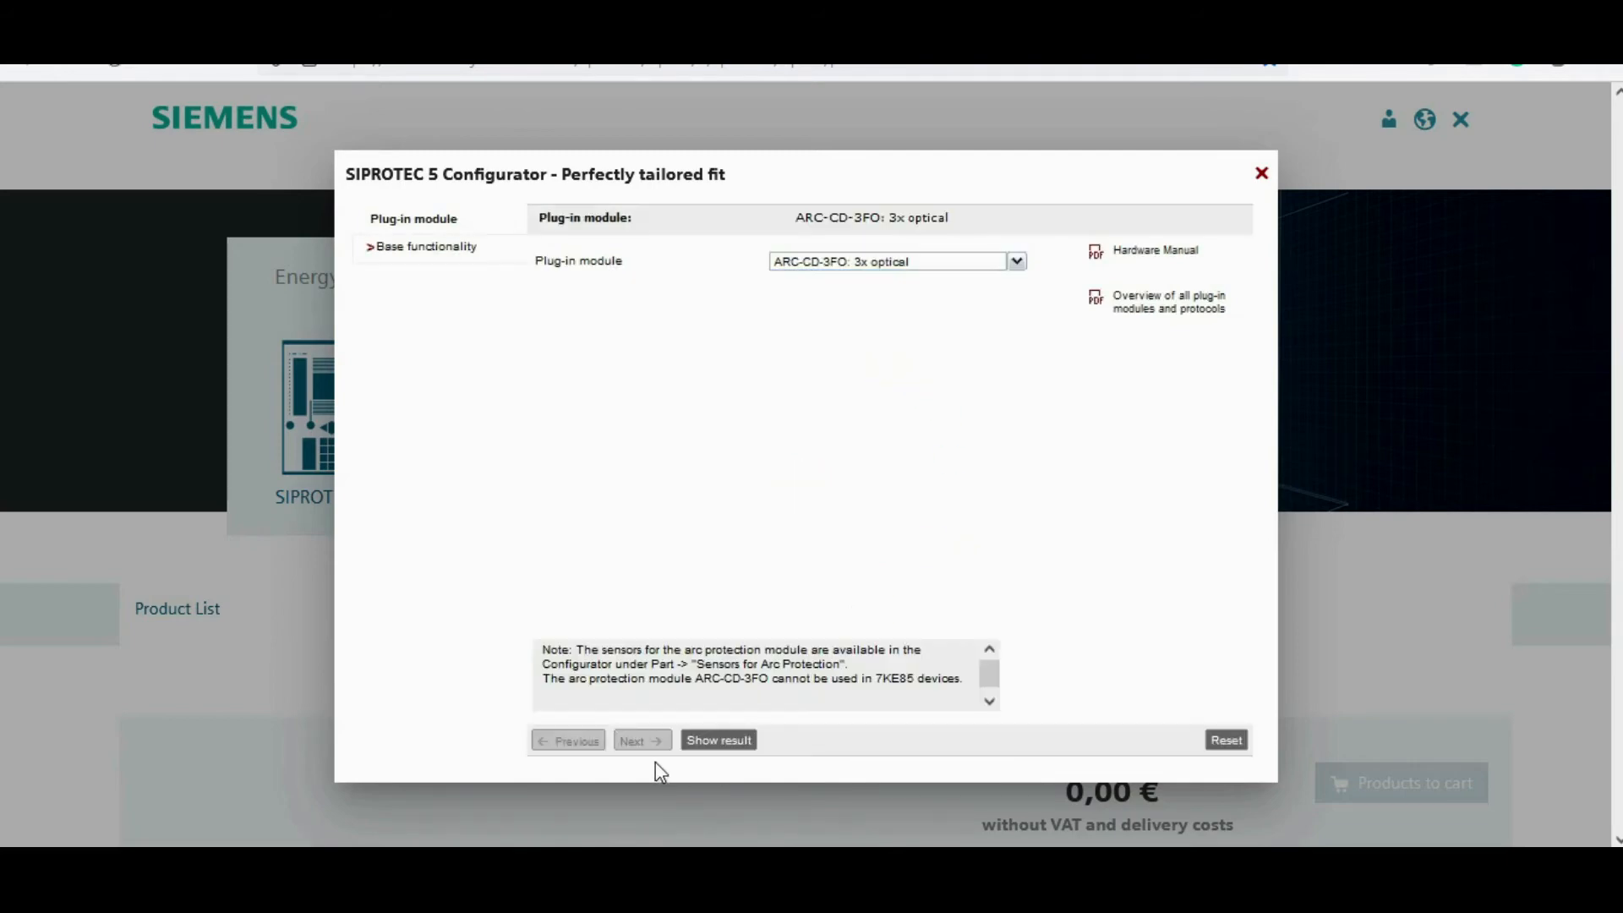
click(706, 744)
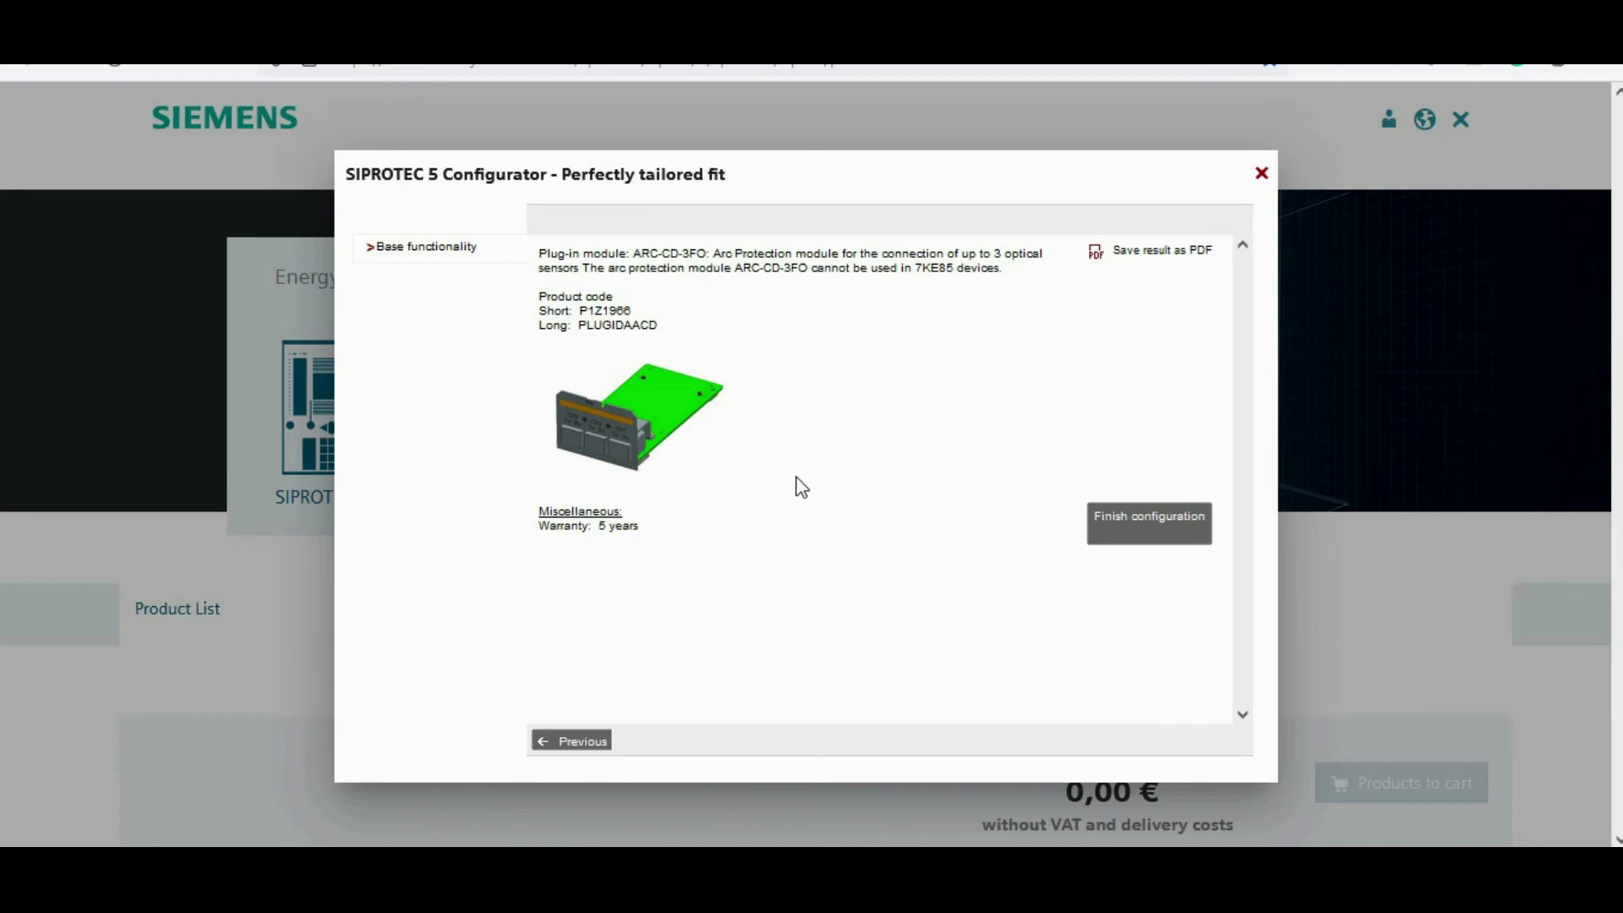
click(572, 741)
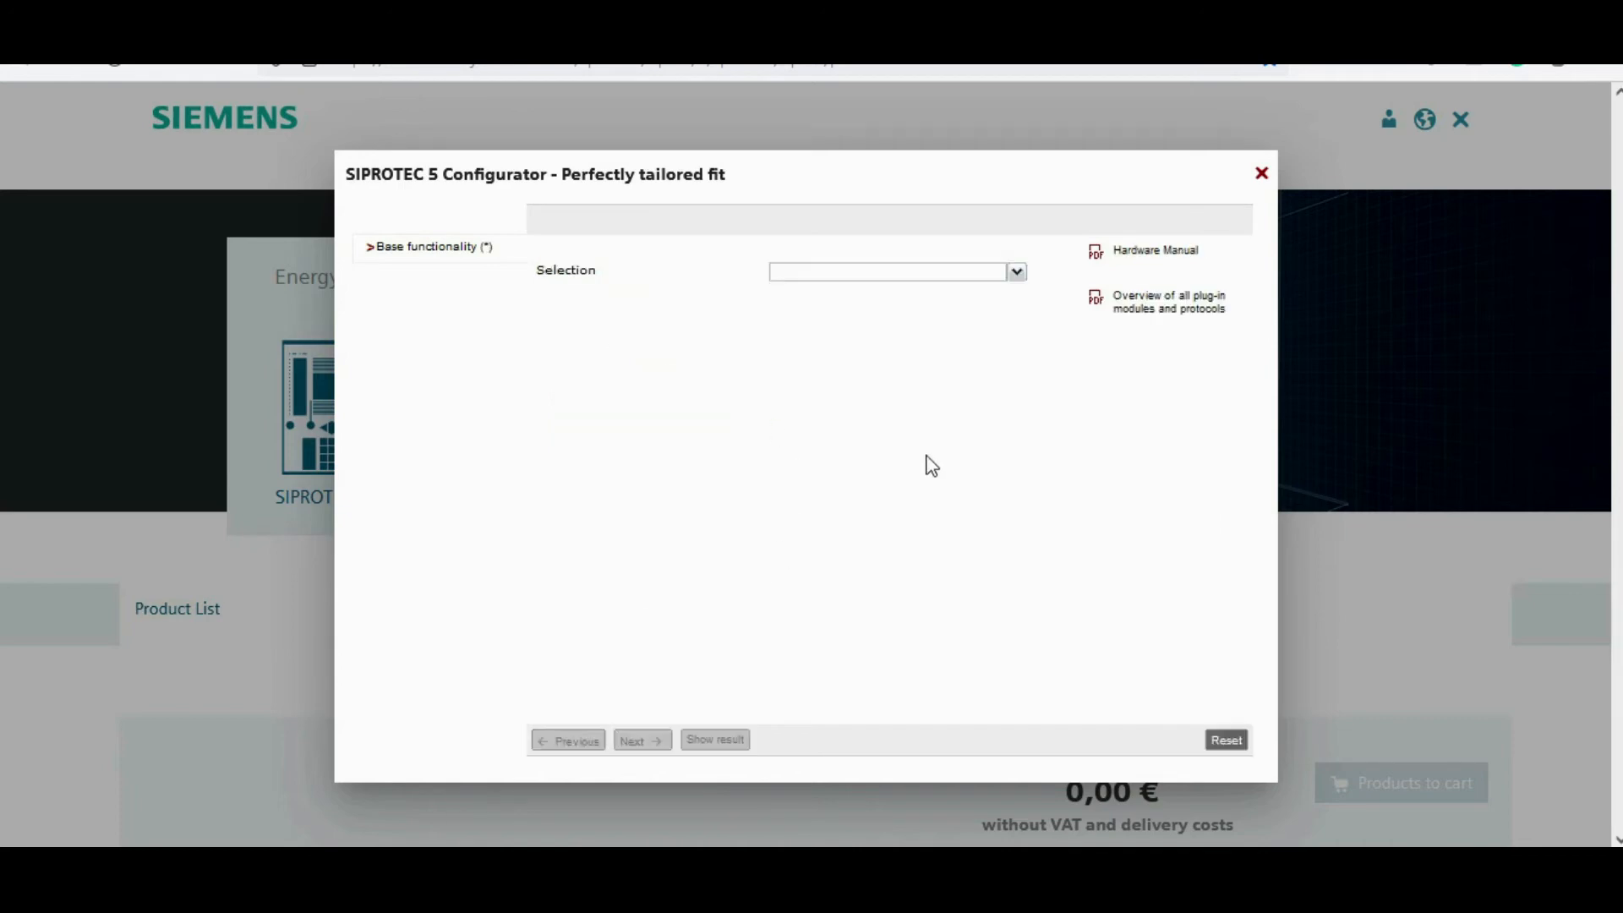
Step: Start an Operation panel part configuration with a detached panel, width 1/3 plus 2.5 m cable
click(1019, 274)
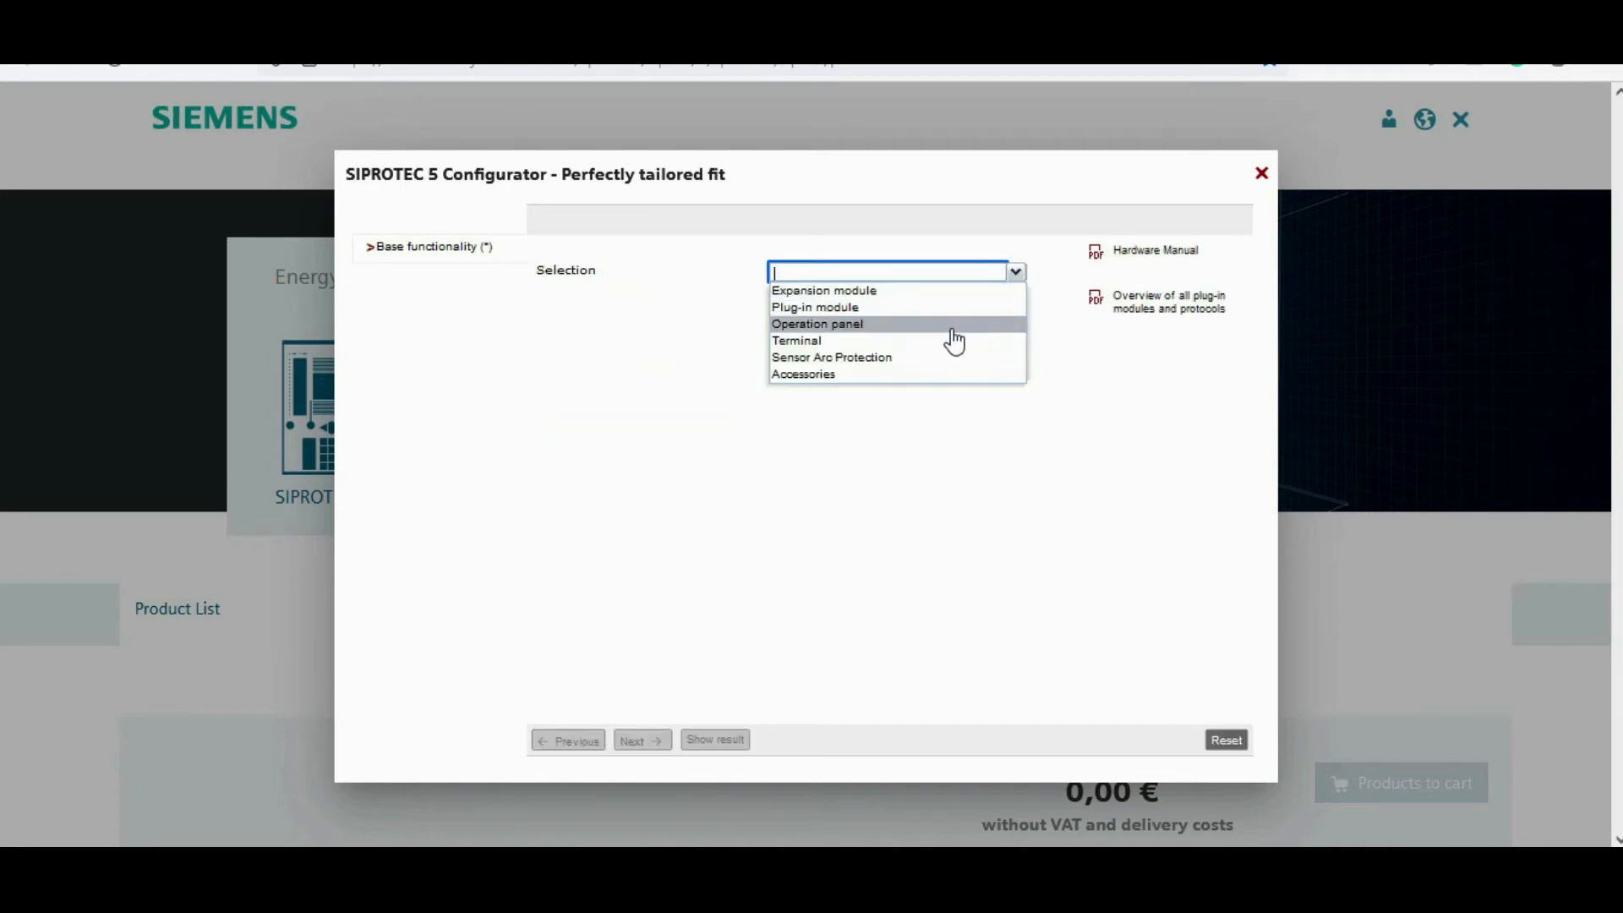
click(862, 326)
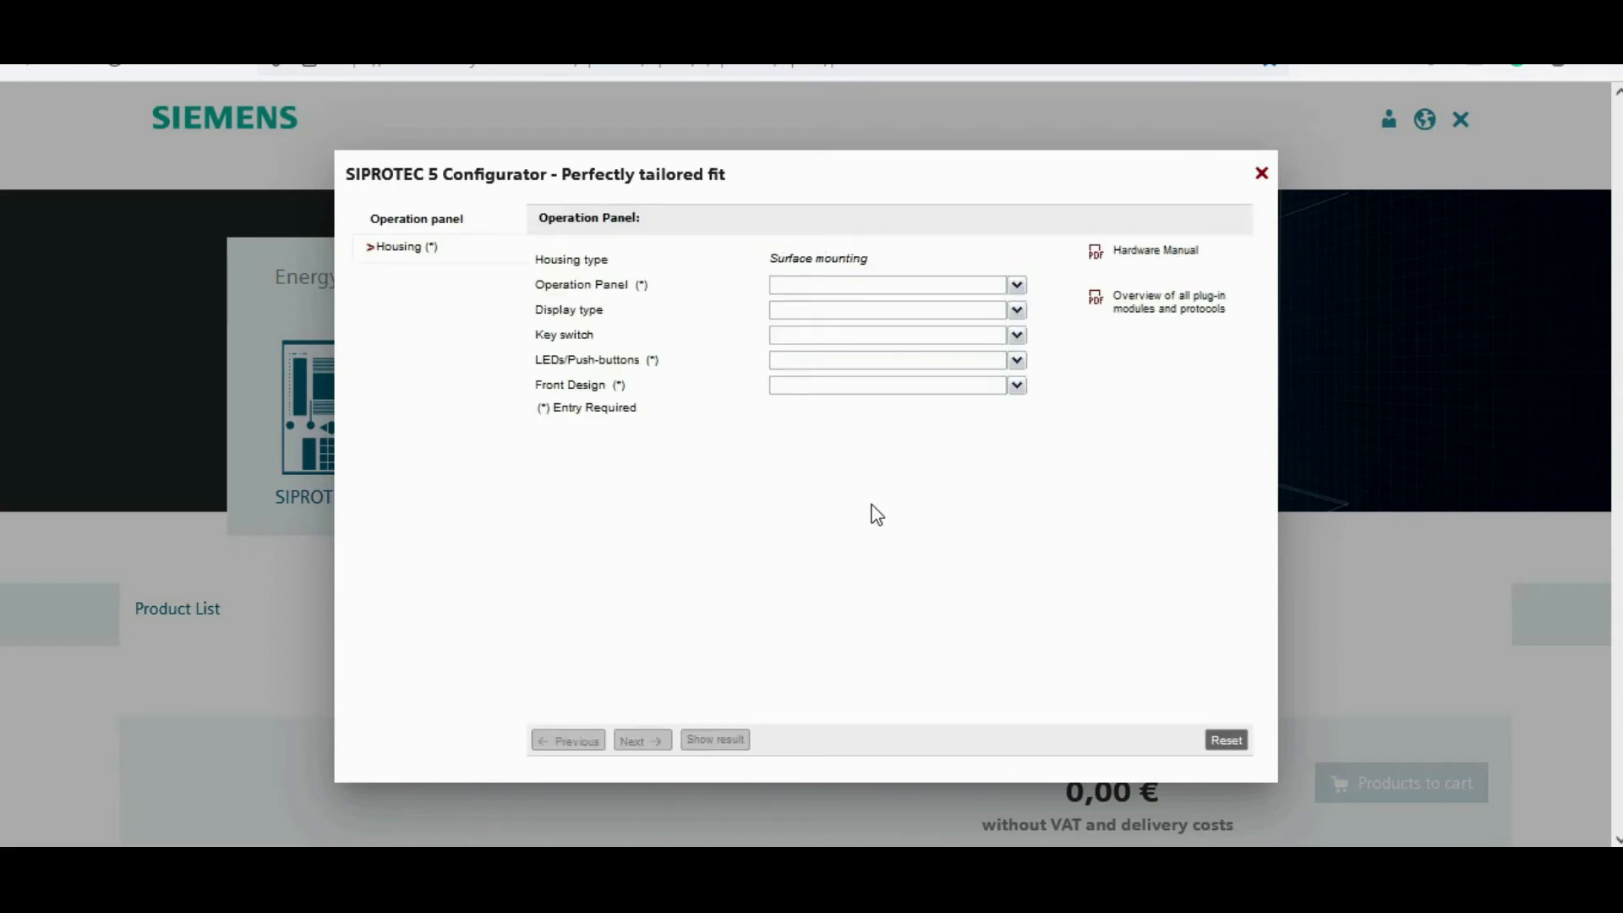
click(1017, 286)
click(885, 298)
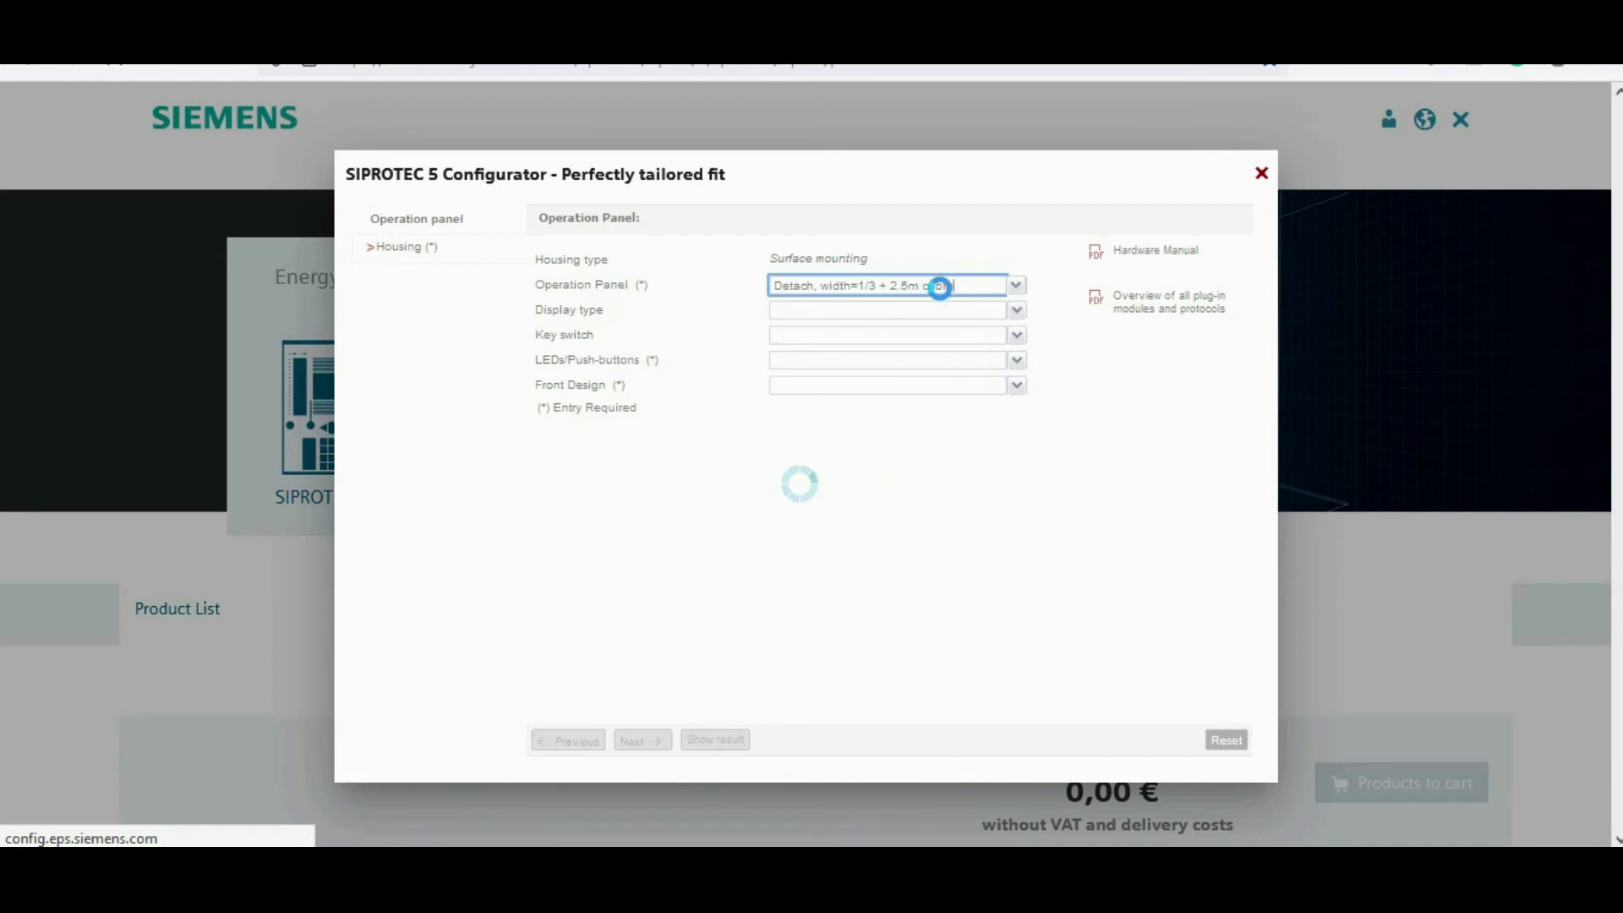
Step: Set the operation panel's display type to Large display and show the result
click(1017, 310)
click(852, 364)
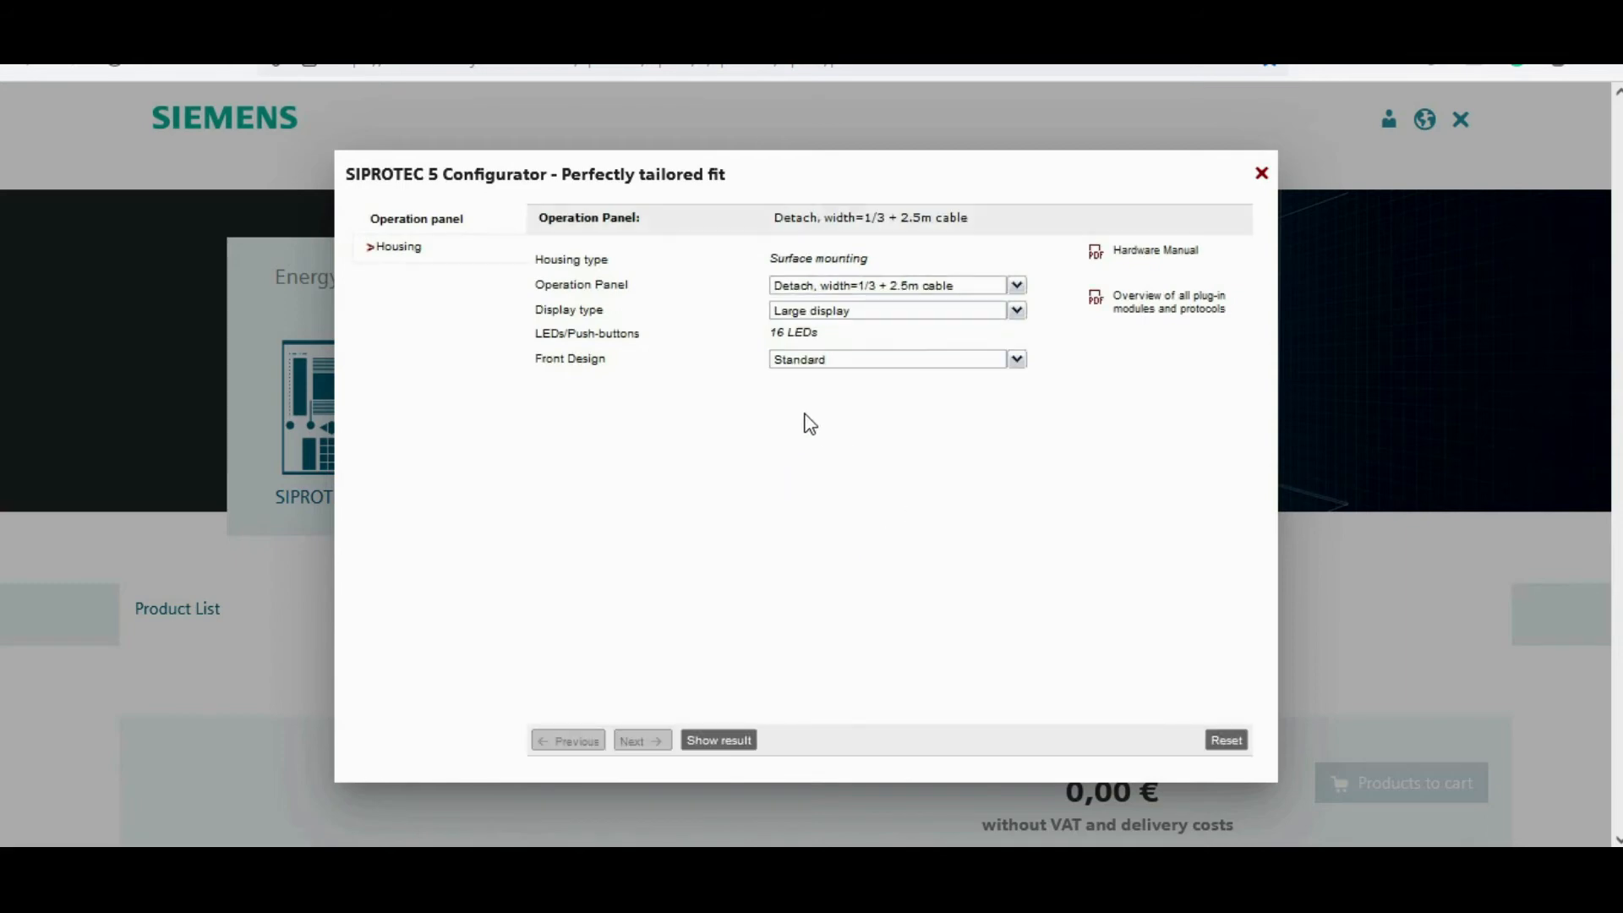
click(718, 741)
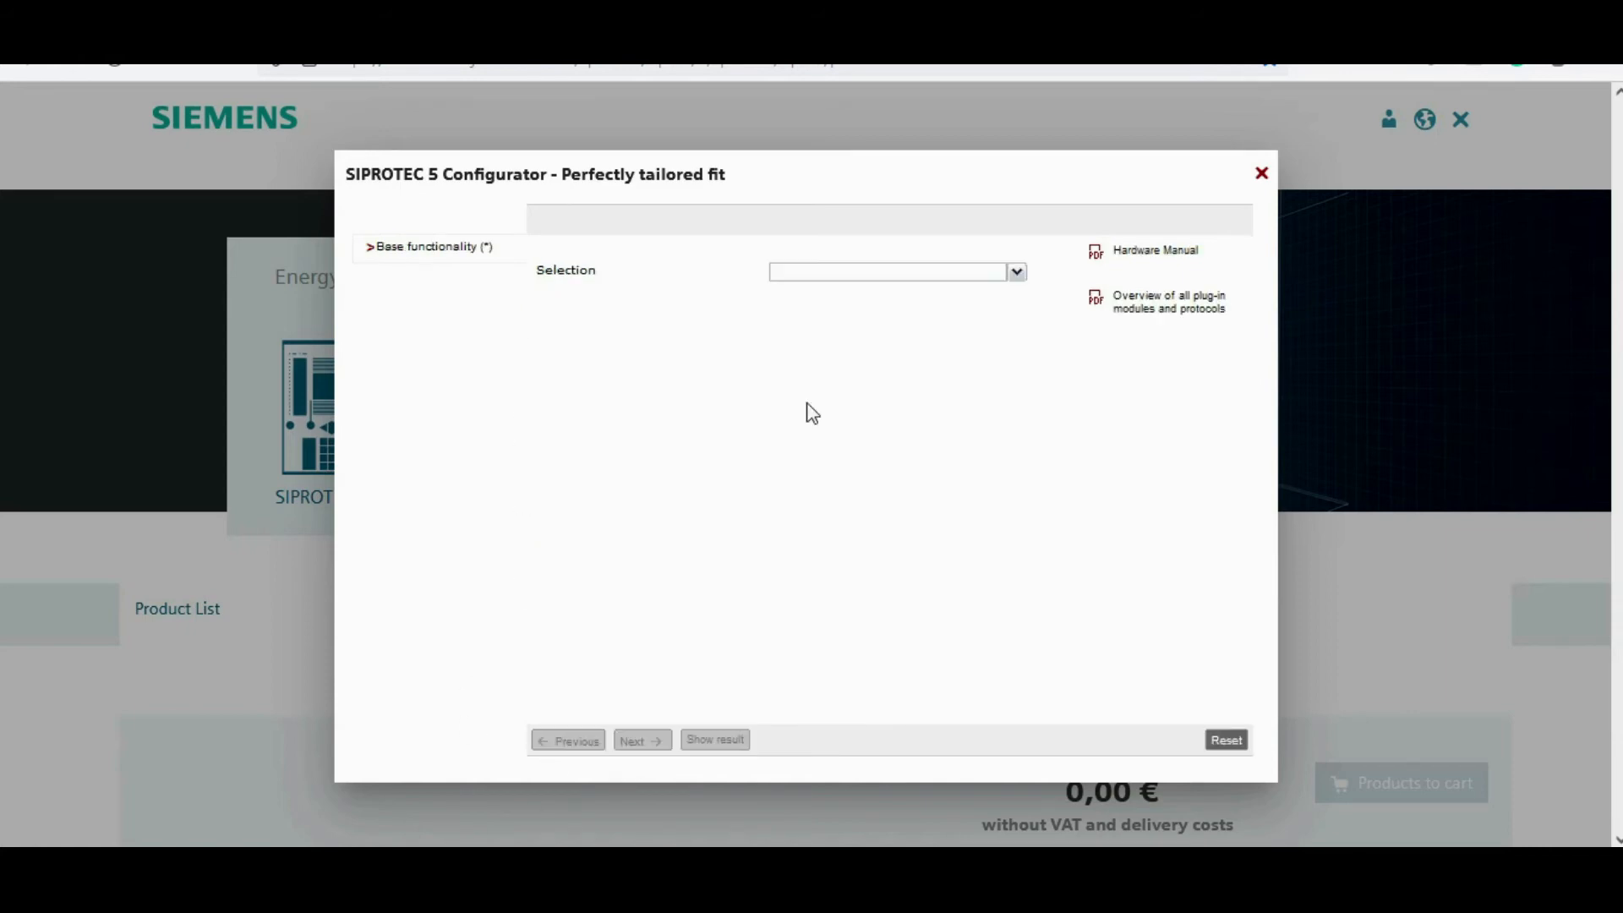
Step: Configure a Terminal part as TypeA-Curr.term., 4x prot. and show its result
click(1016, 271)
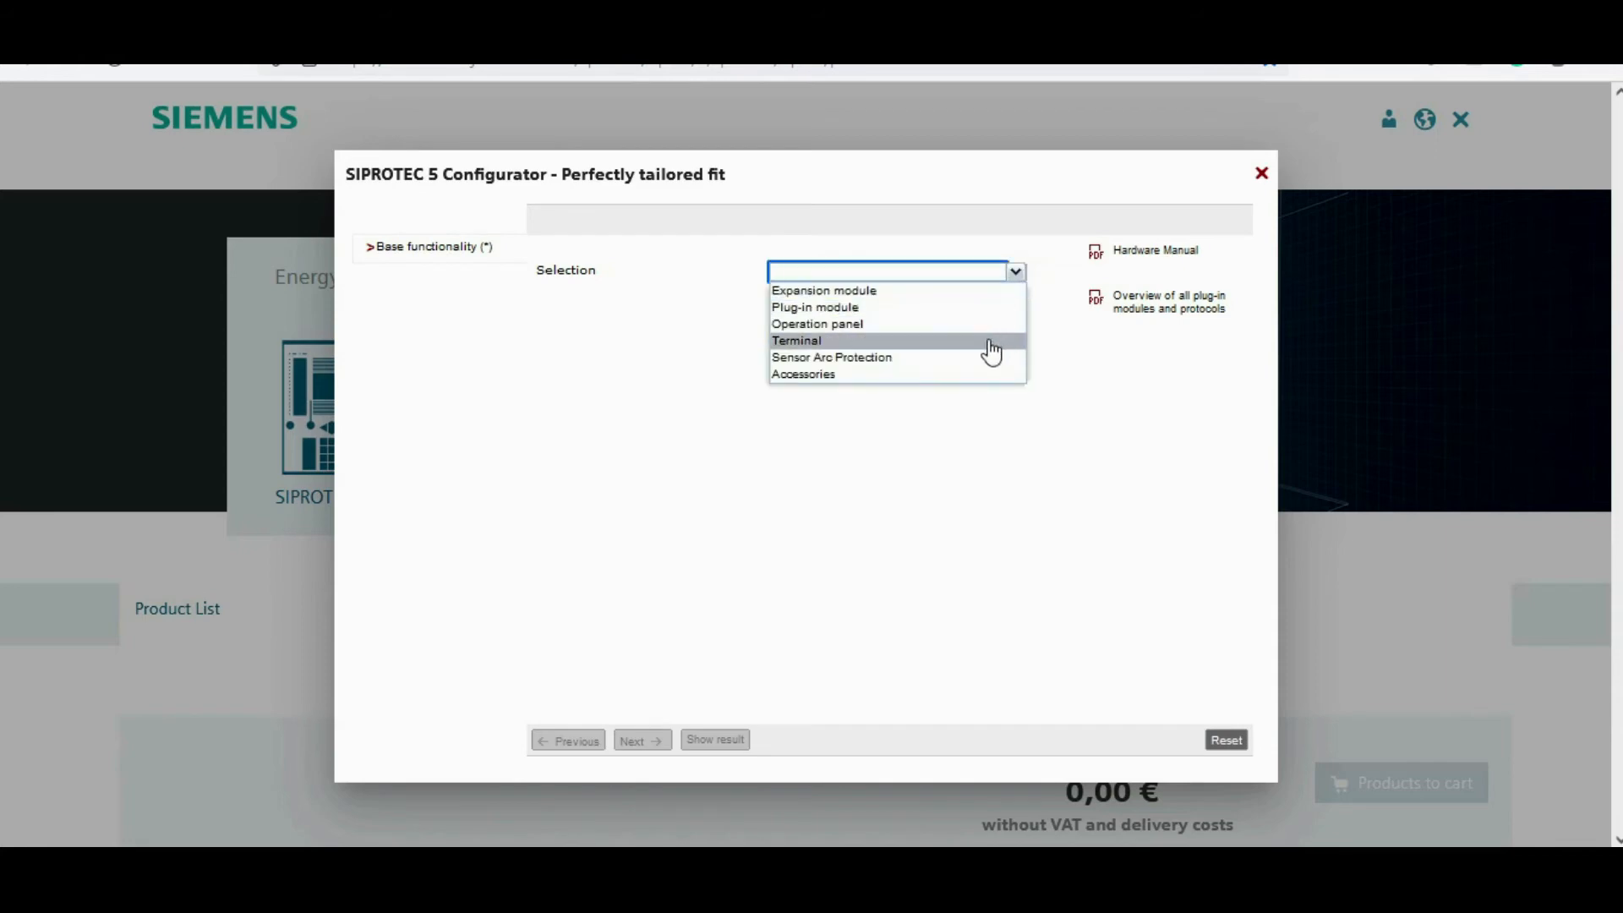
click(949, 342)
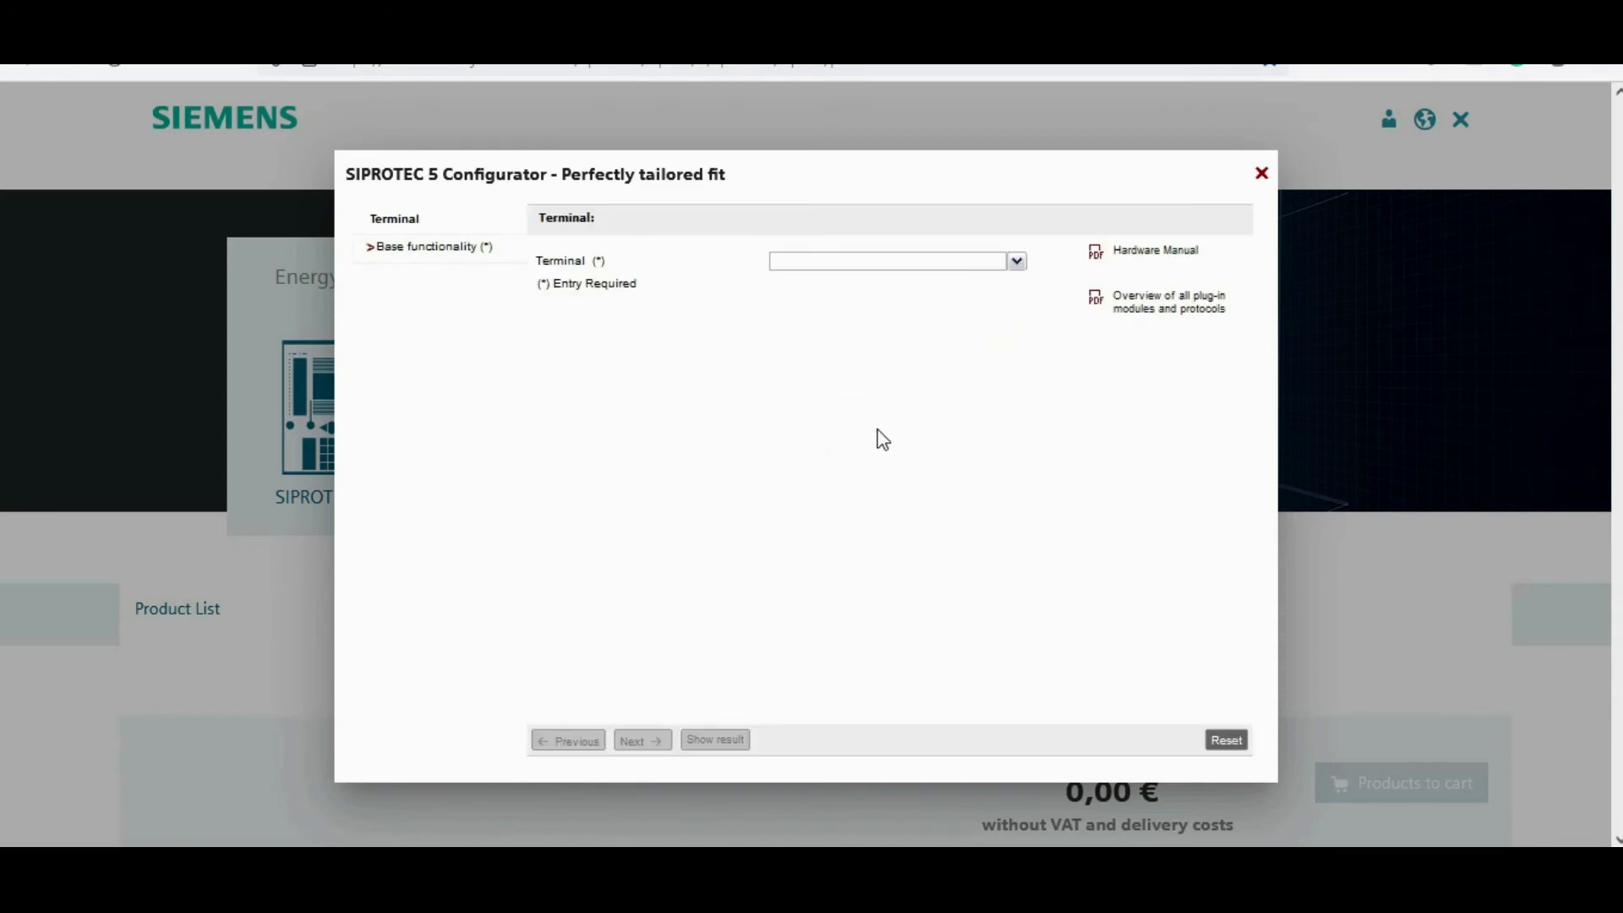
click(1015, 261)
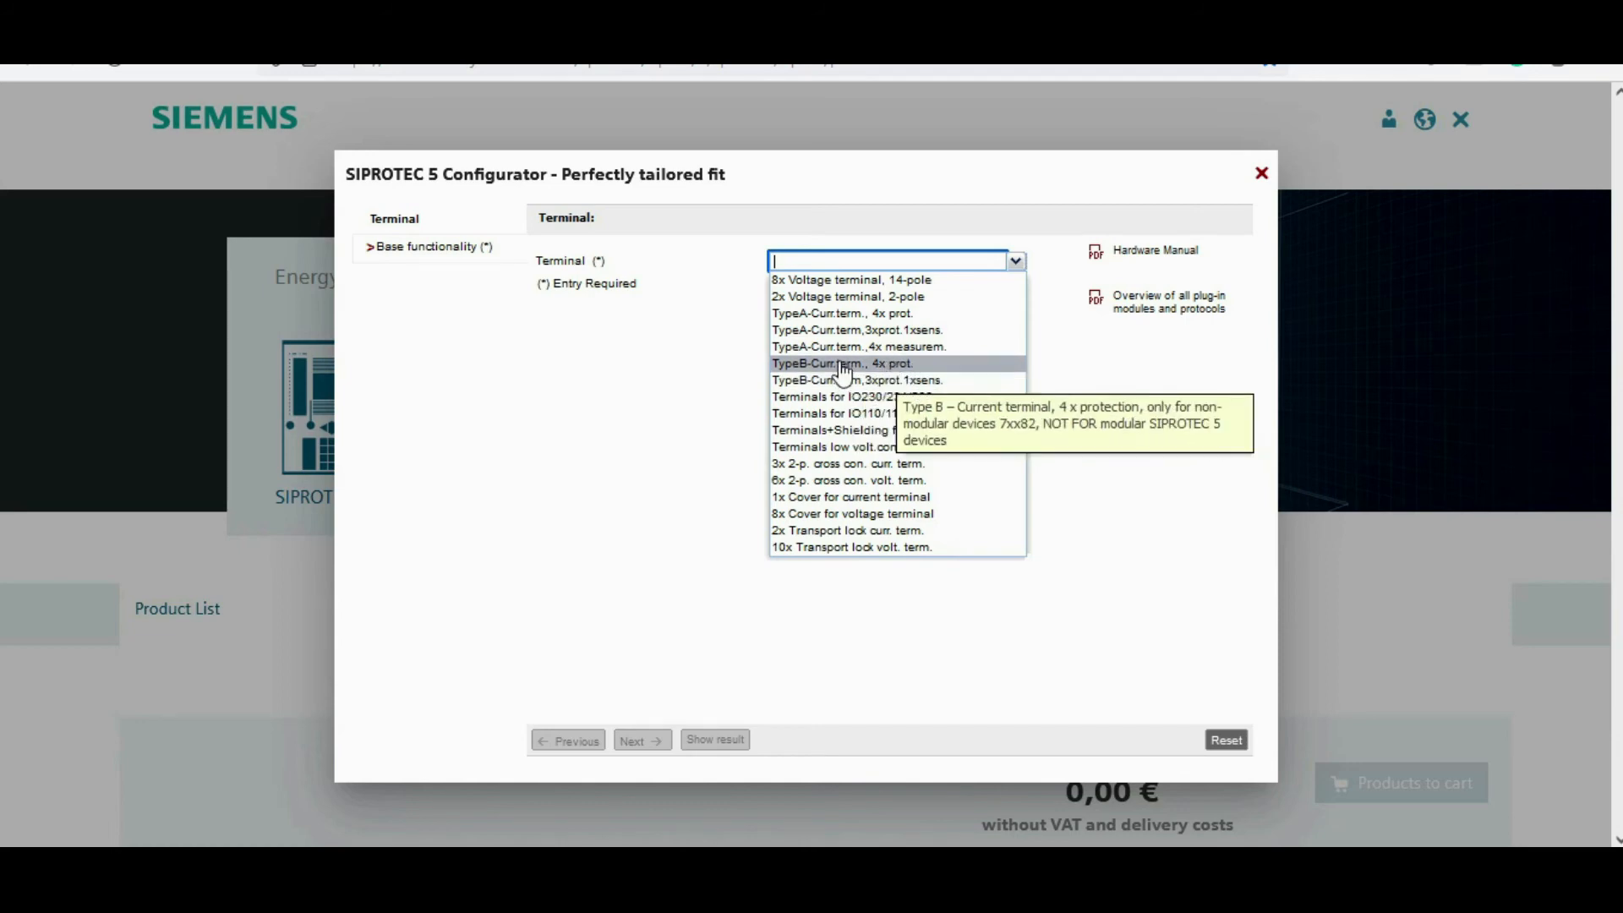
click(828, 313)
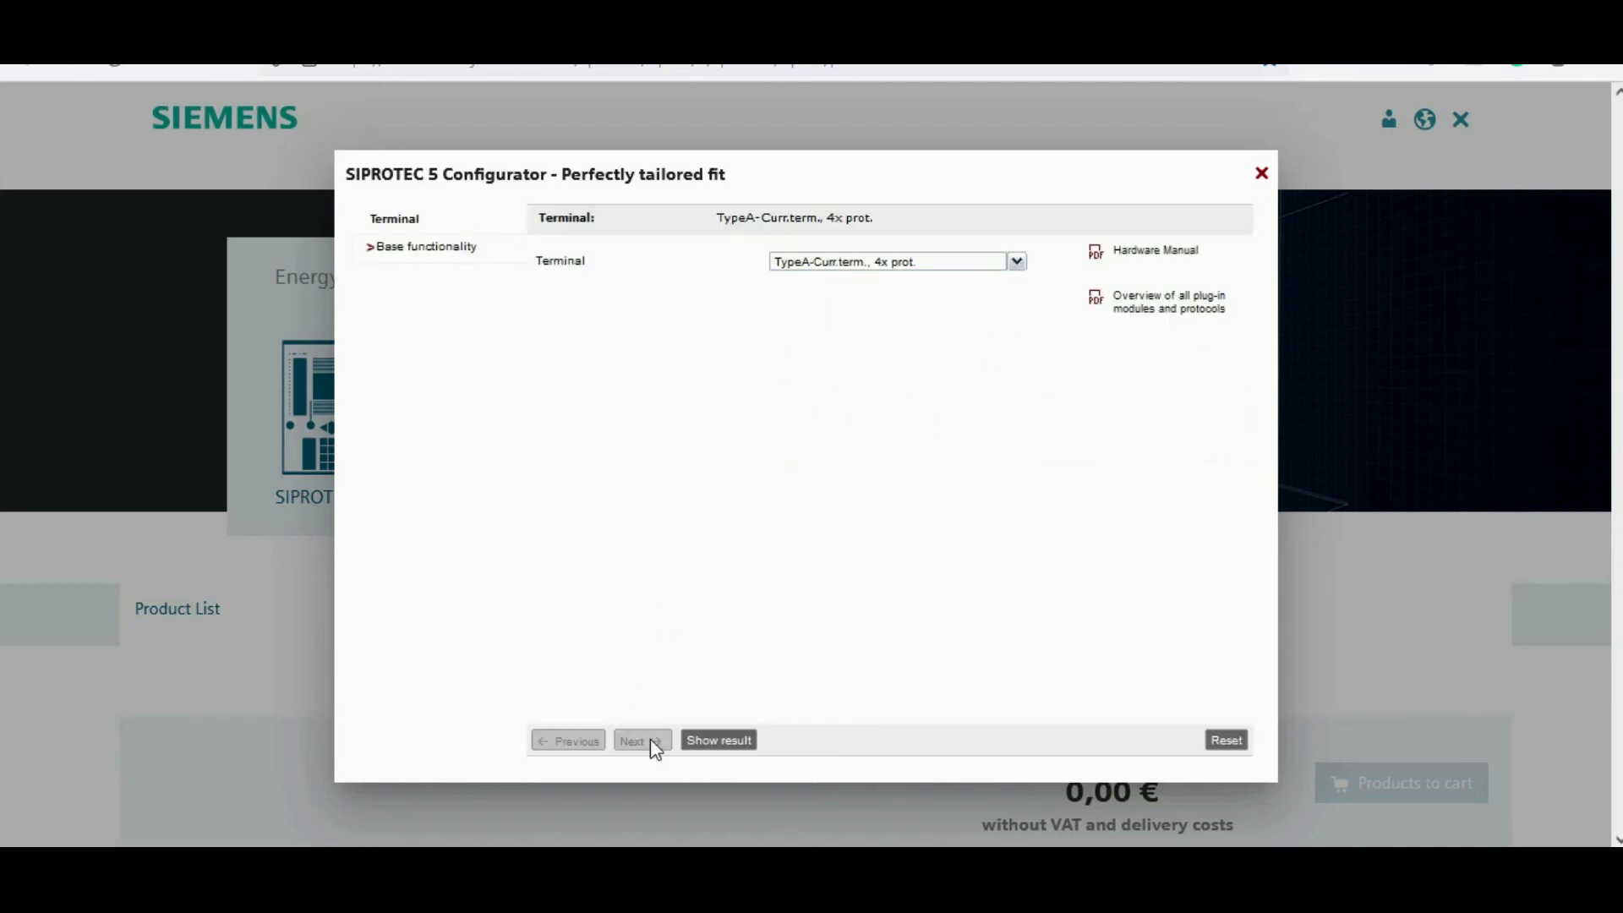
click(724, 740)
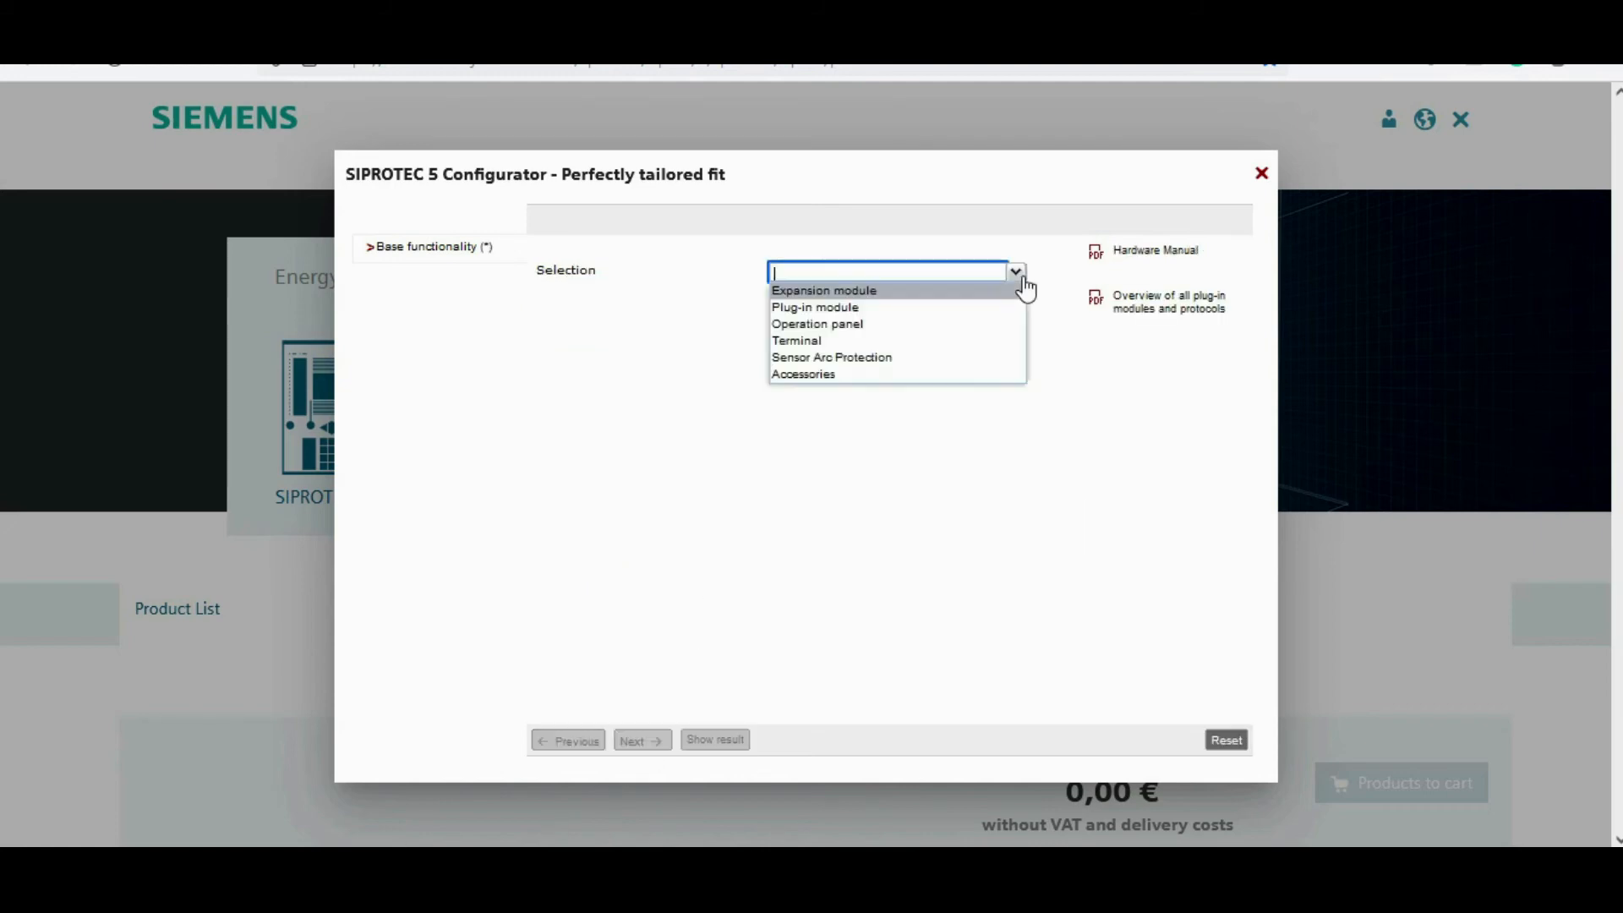
Step: Configure a Sensor Arc Protection part as a Point Sensor with 4 m supply line and show the result
click(920, 359)
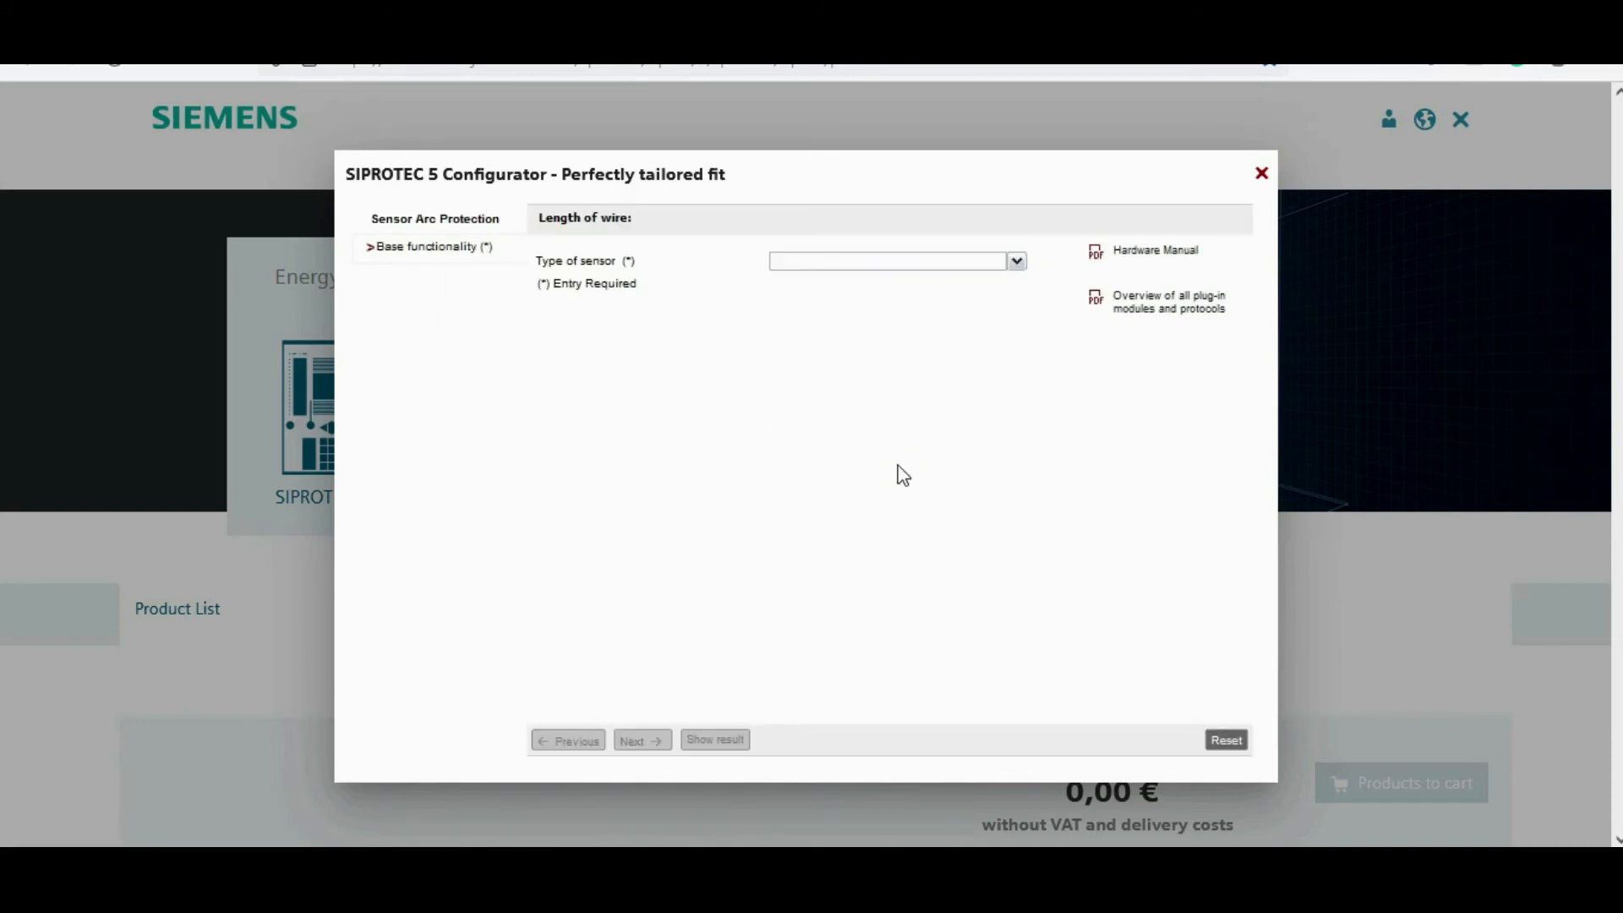
click(1021, 264)
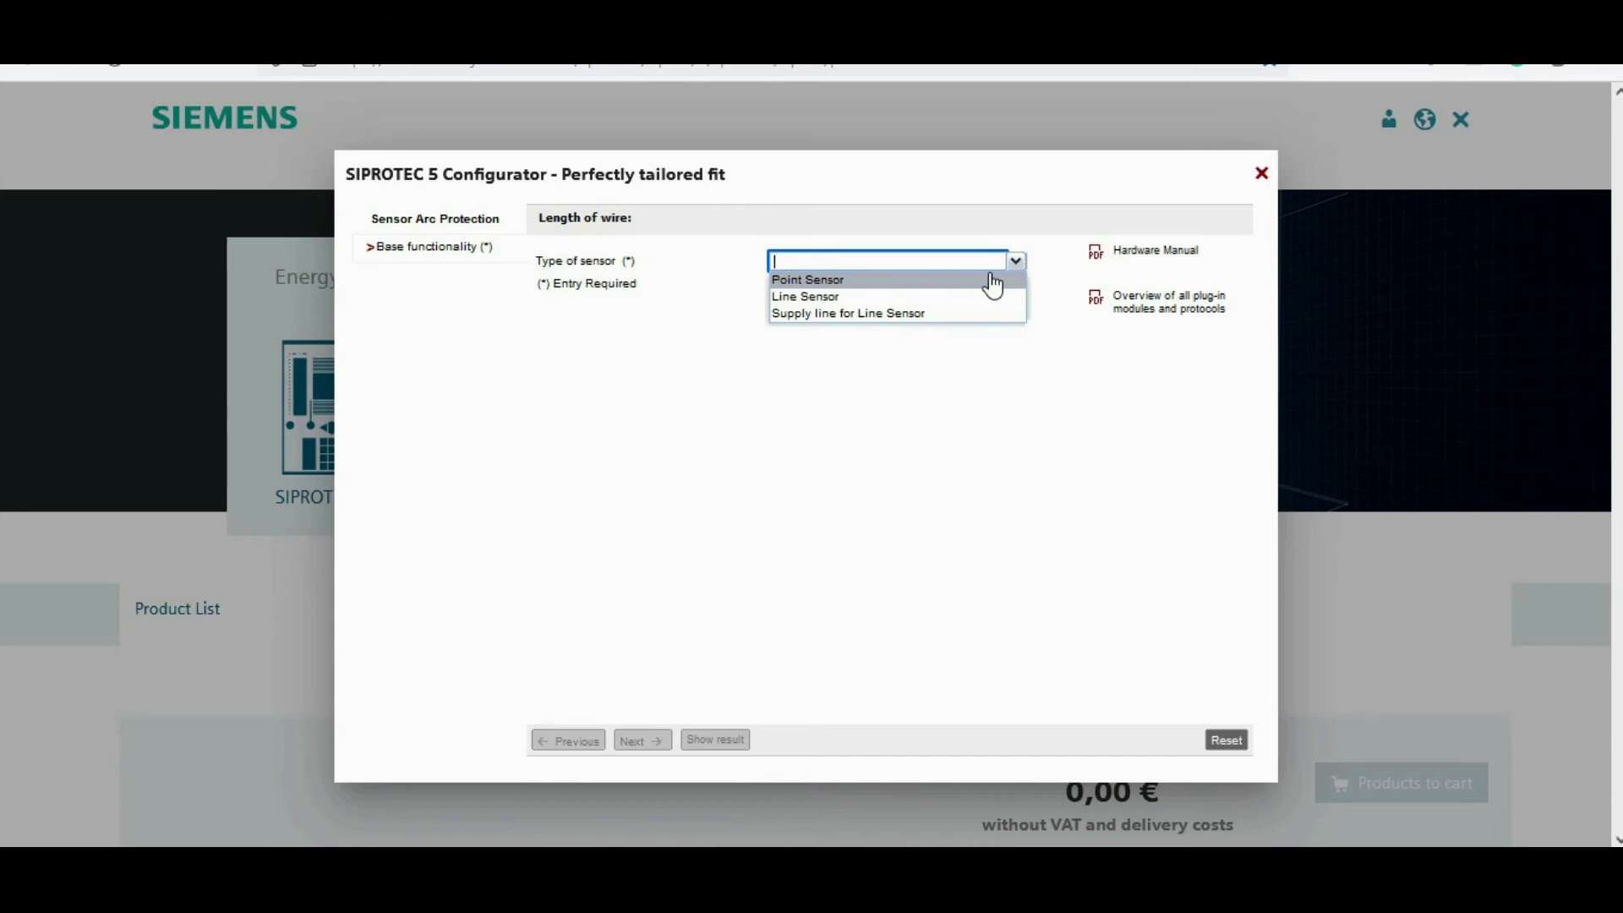
click(855, 279)
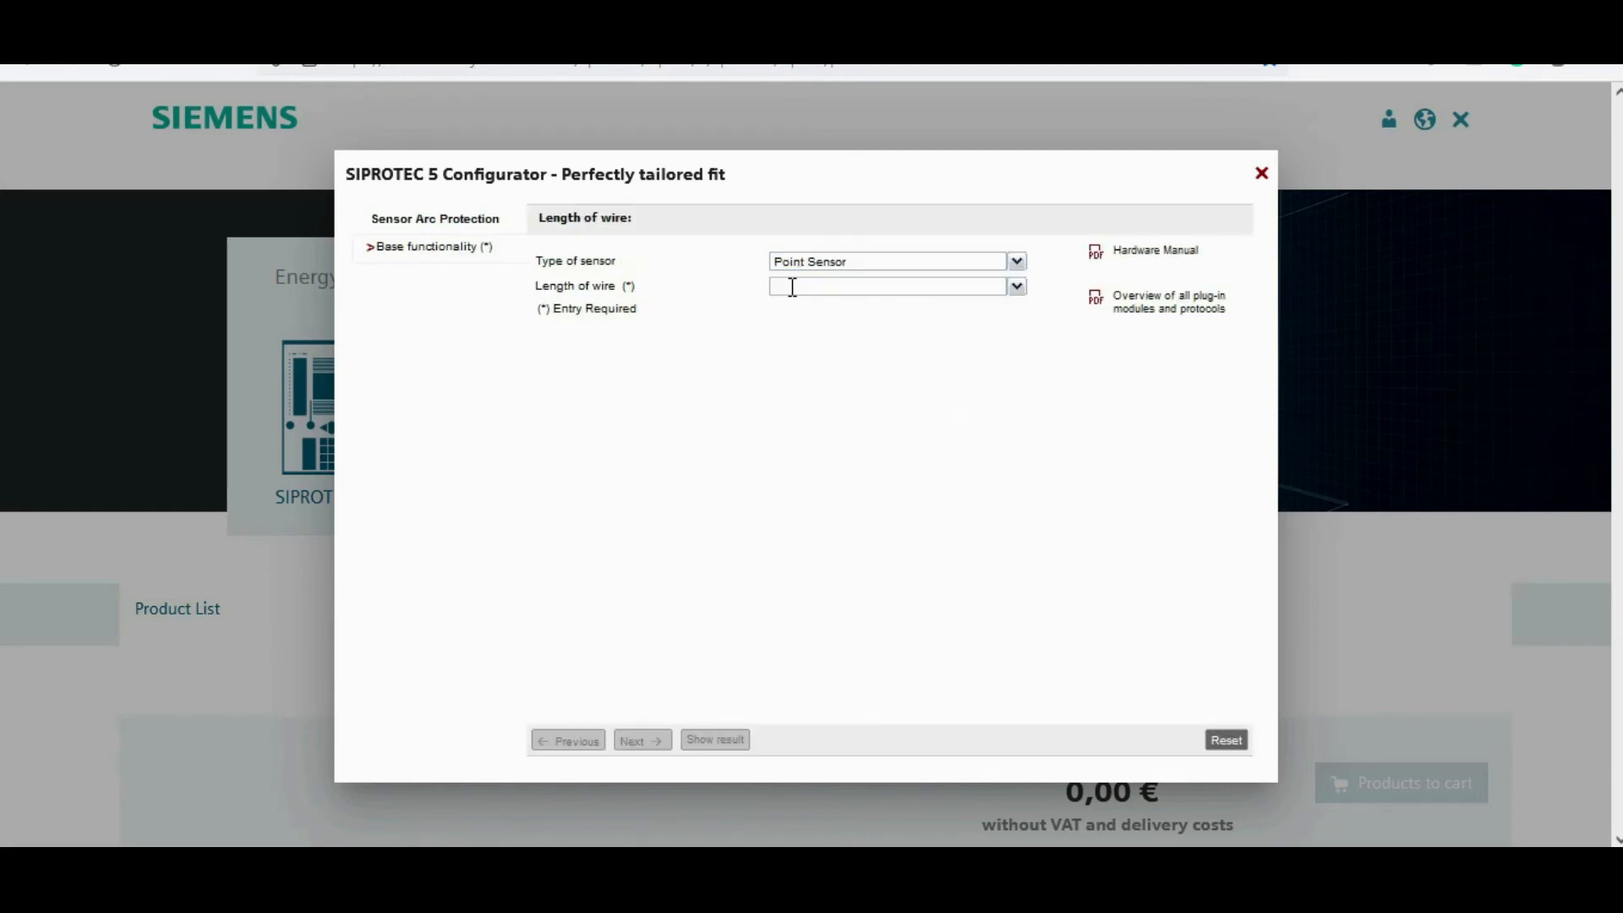
click(1015, 288)
click(922, 322)
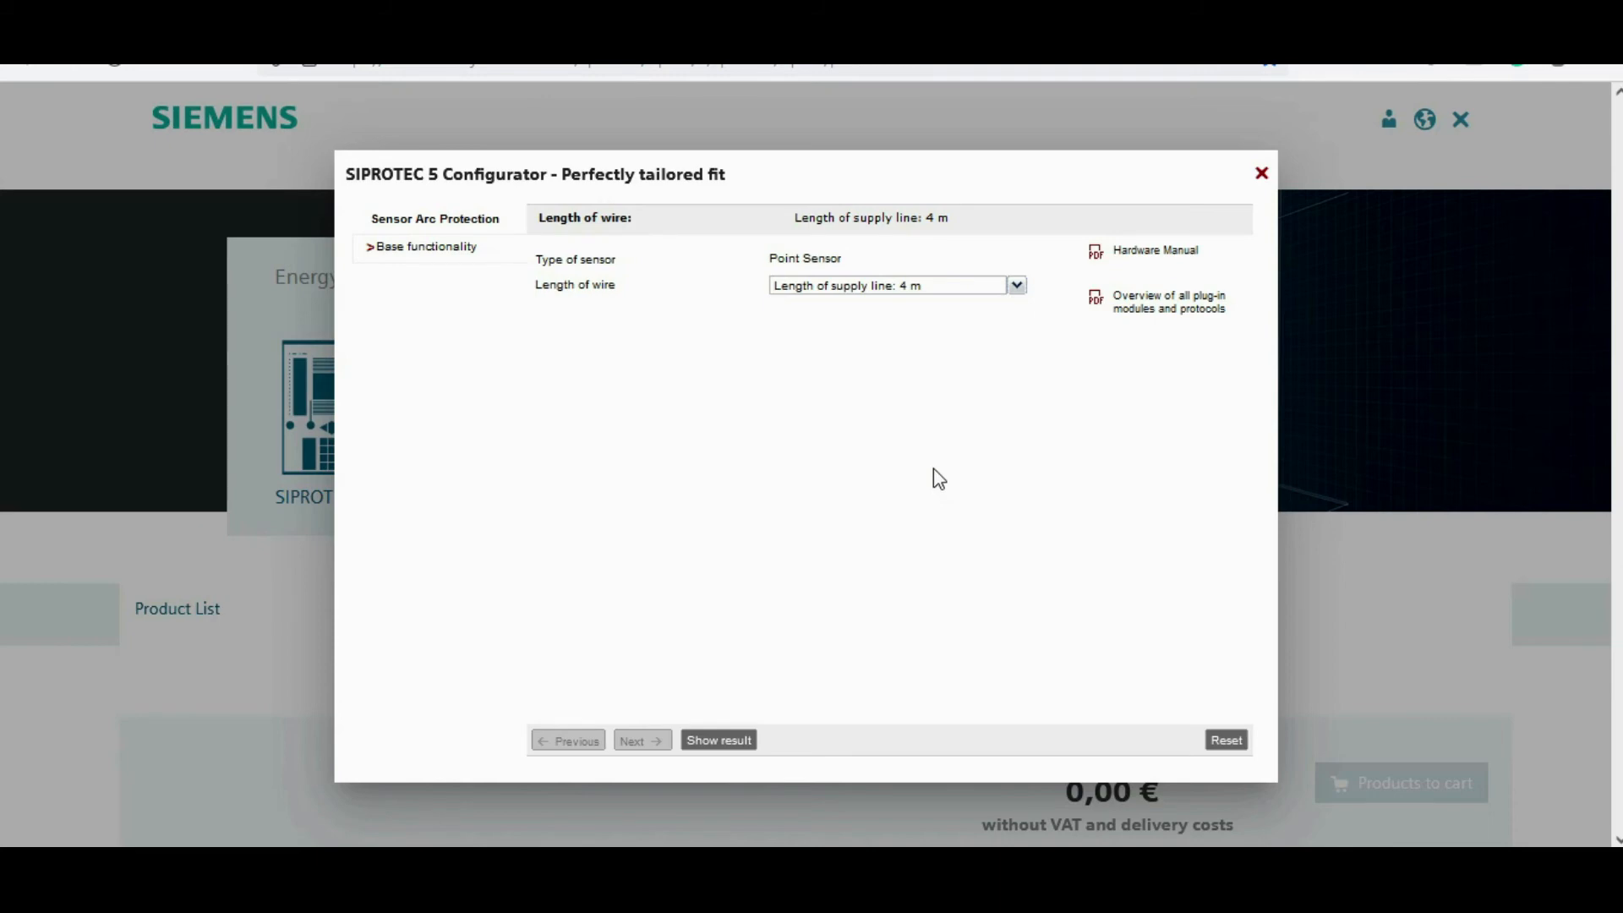
click(722, 742)
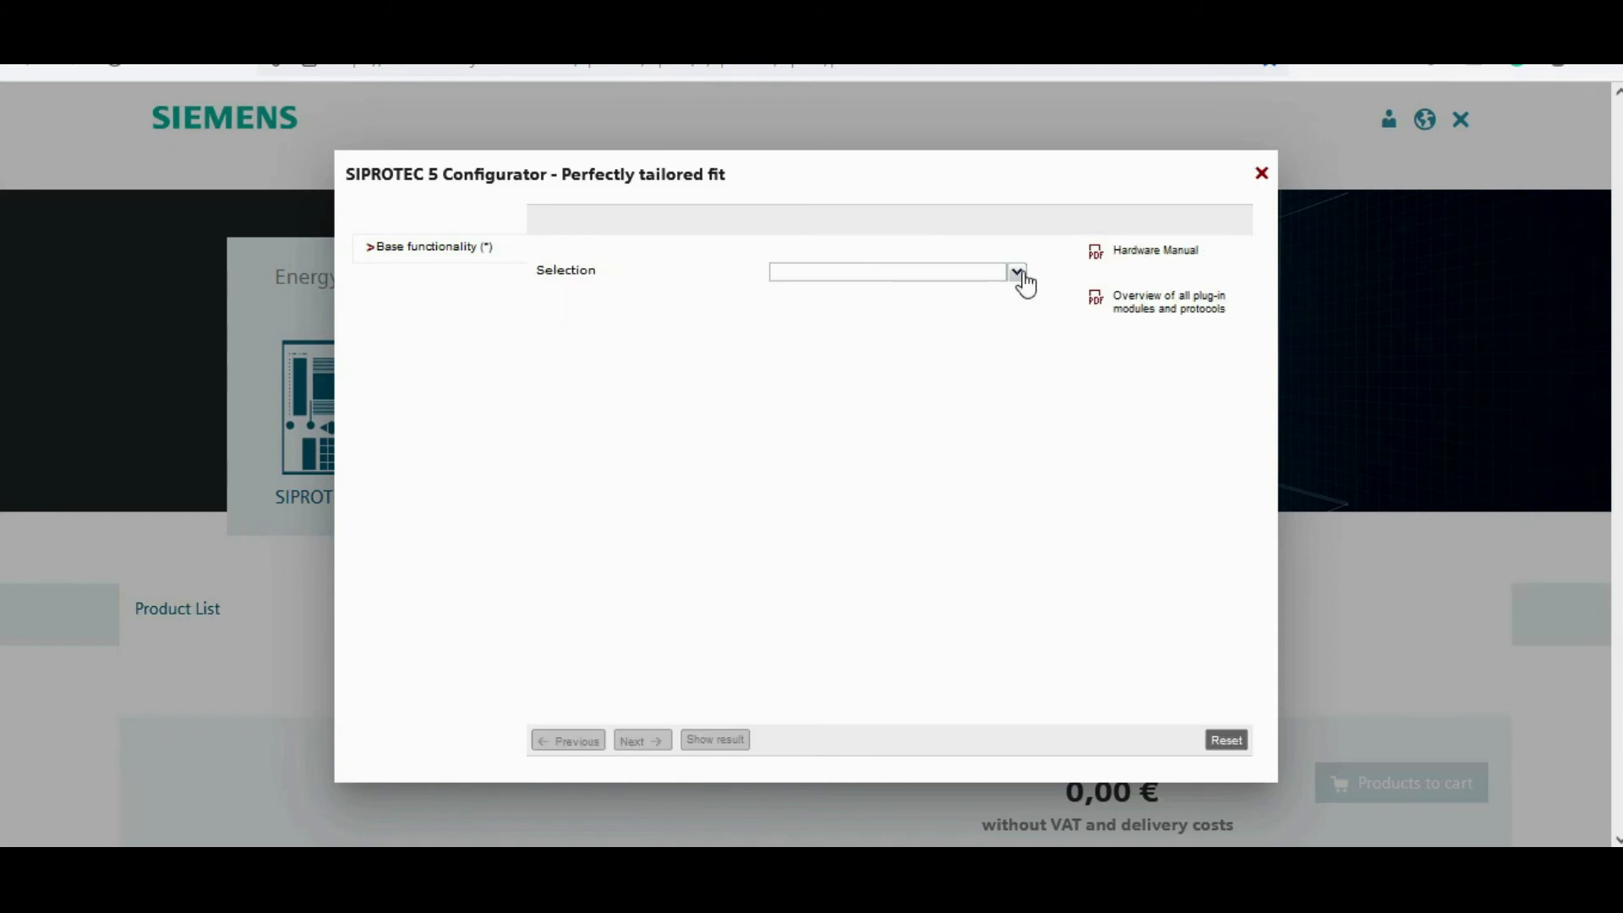
Step: Configure an Accessories part as Connection cable to 2nd row, show the result and return to the configurator start
click(1017, 273)
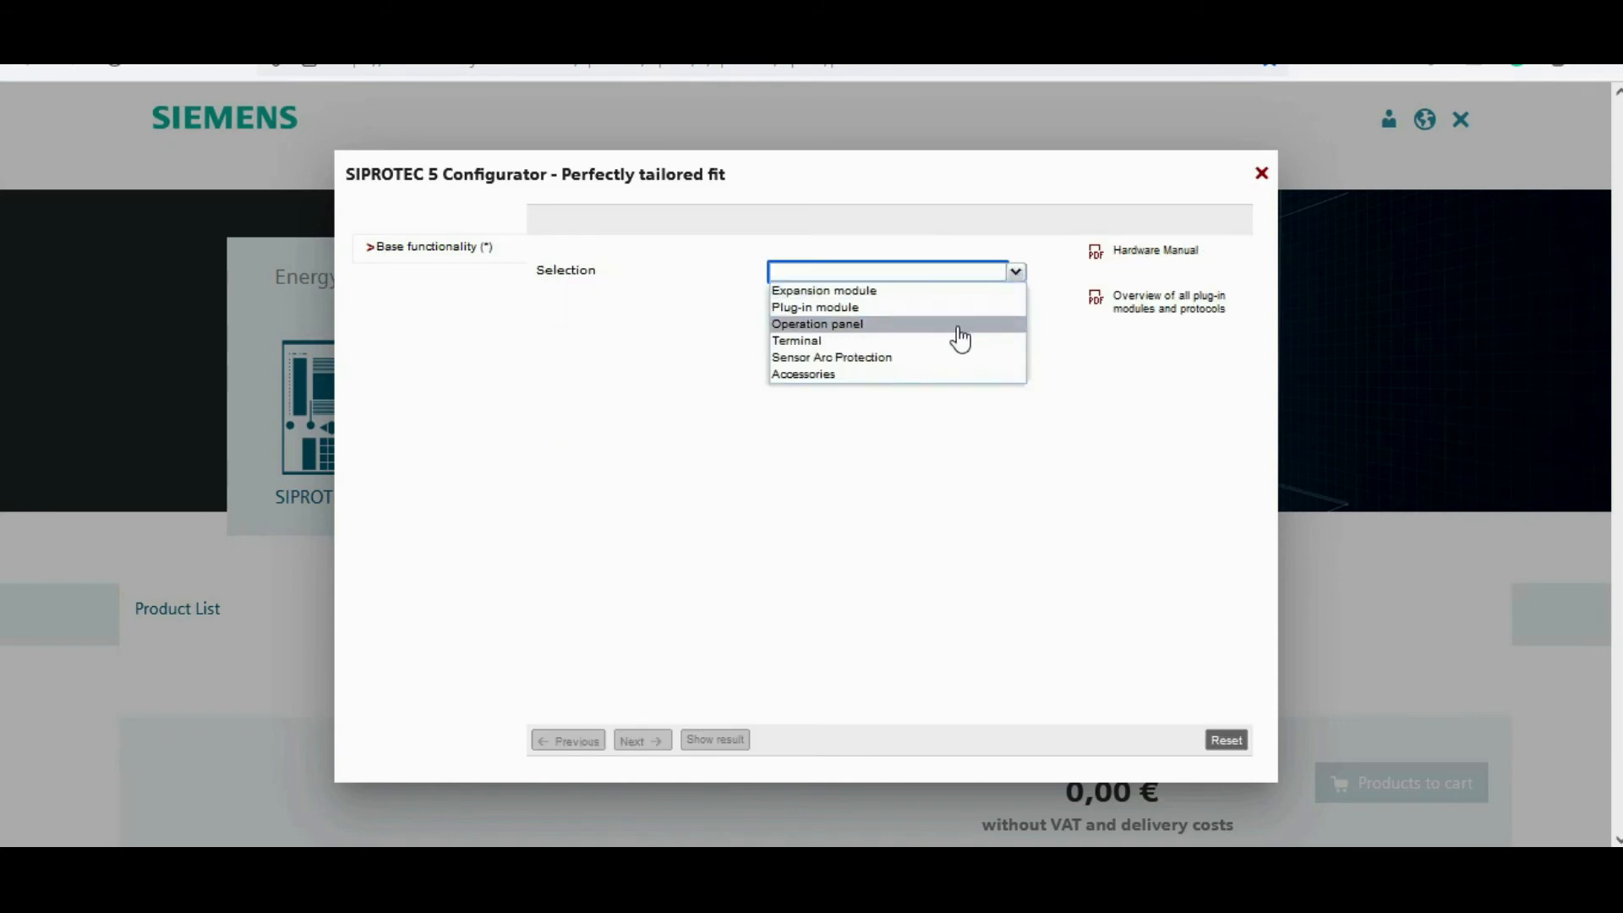
click(890, 377)
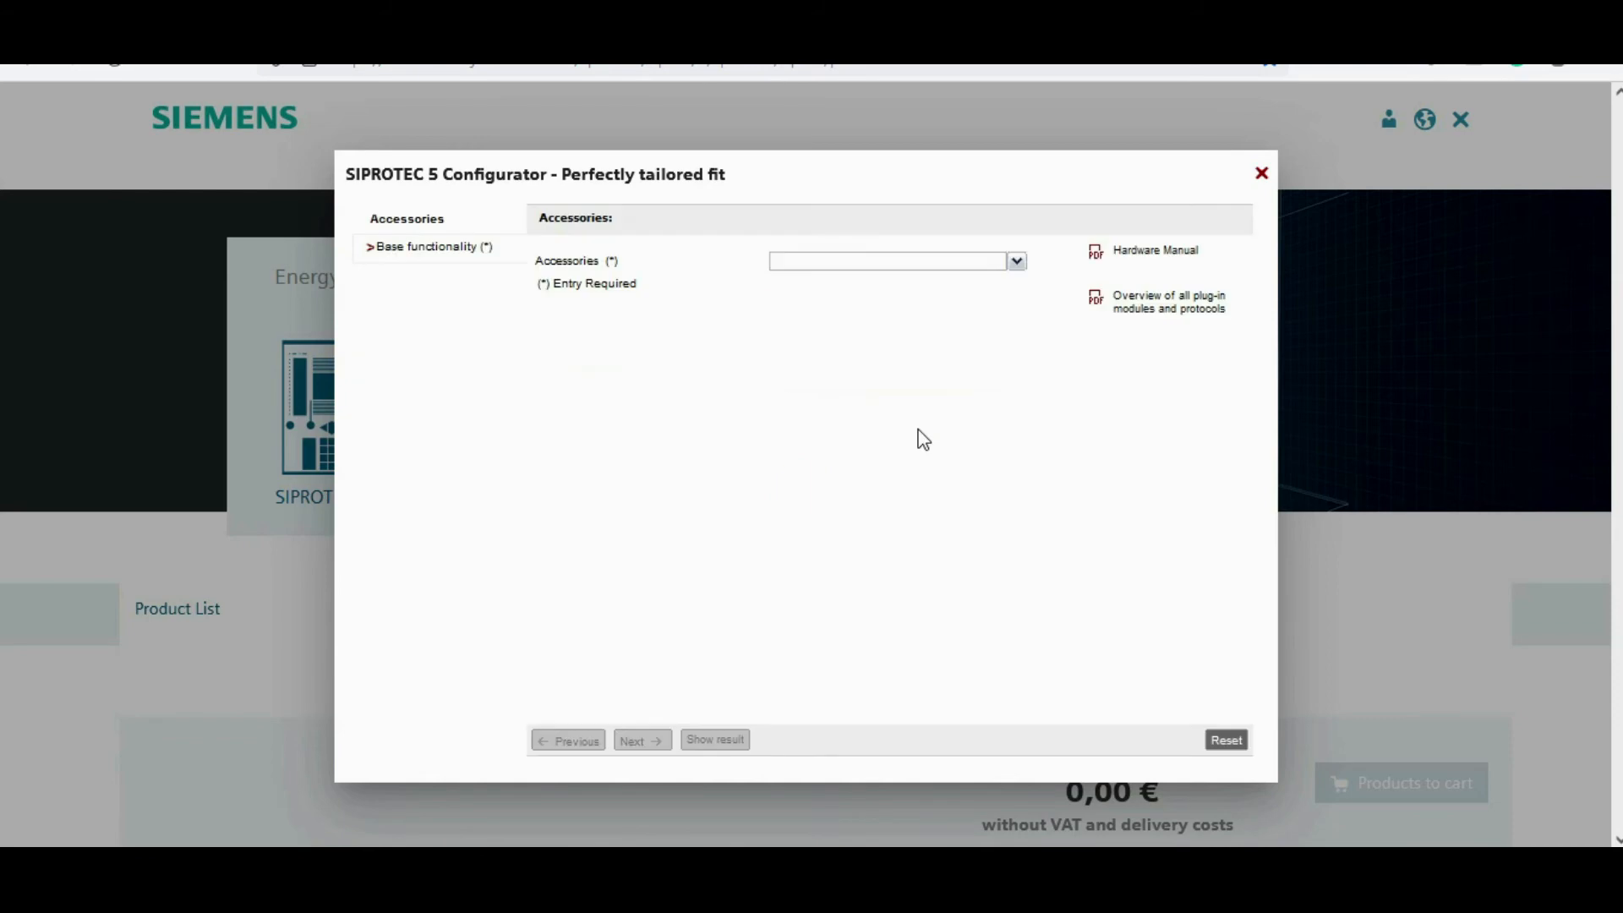
click(1018, 264)
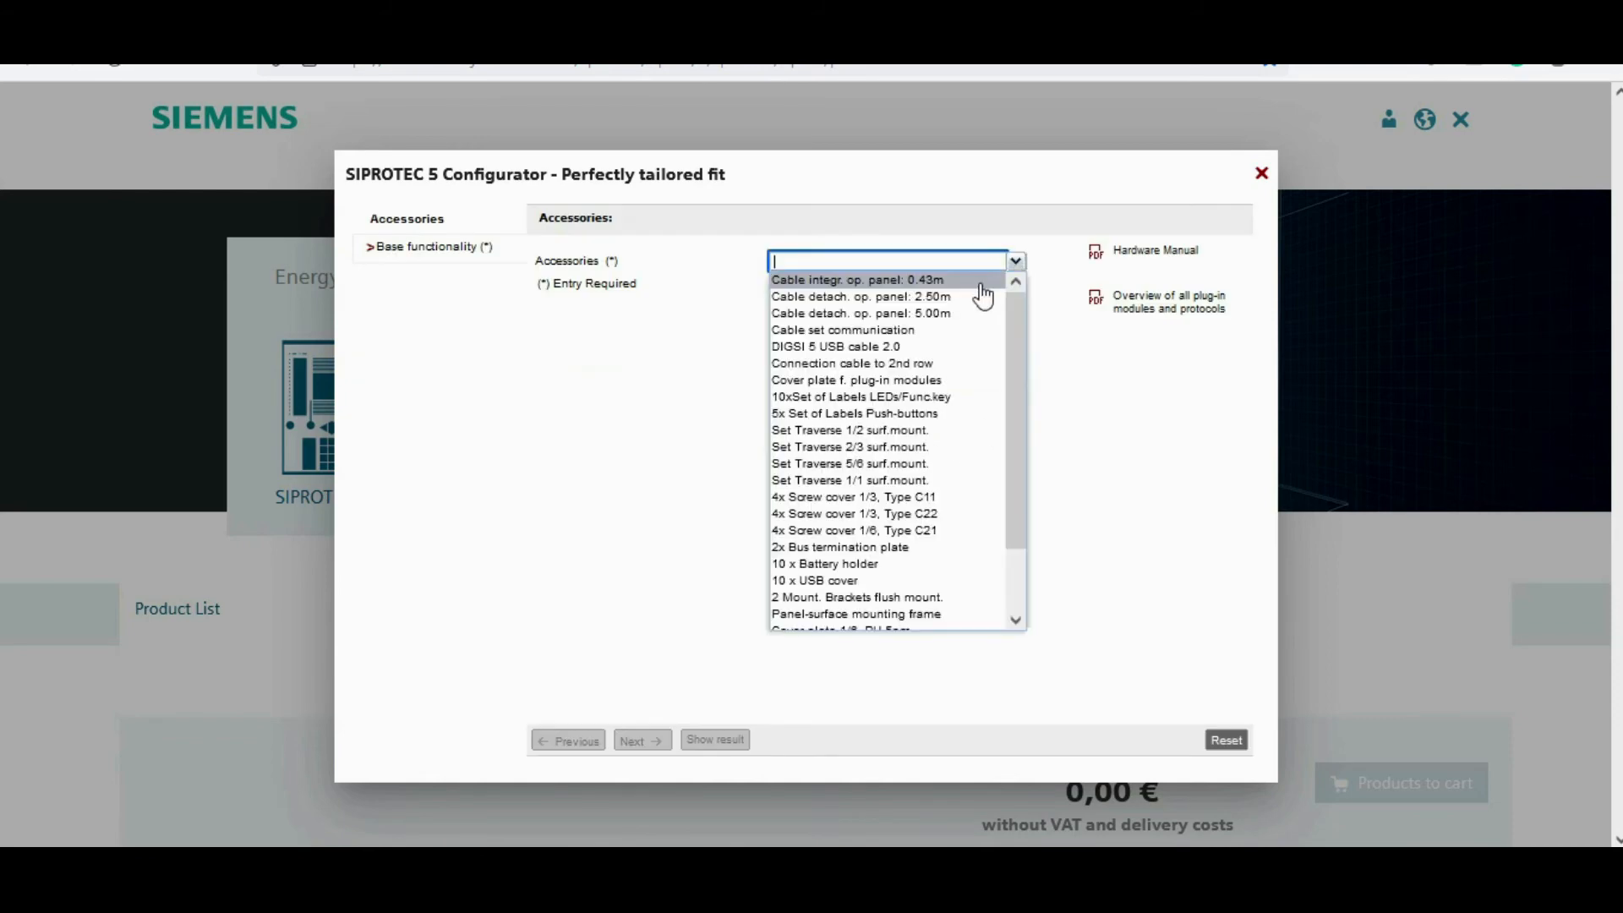
mouse_move(978, 306)
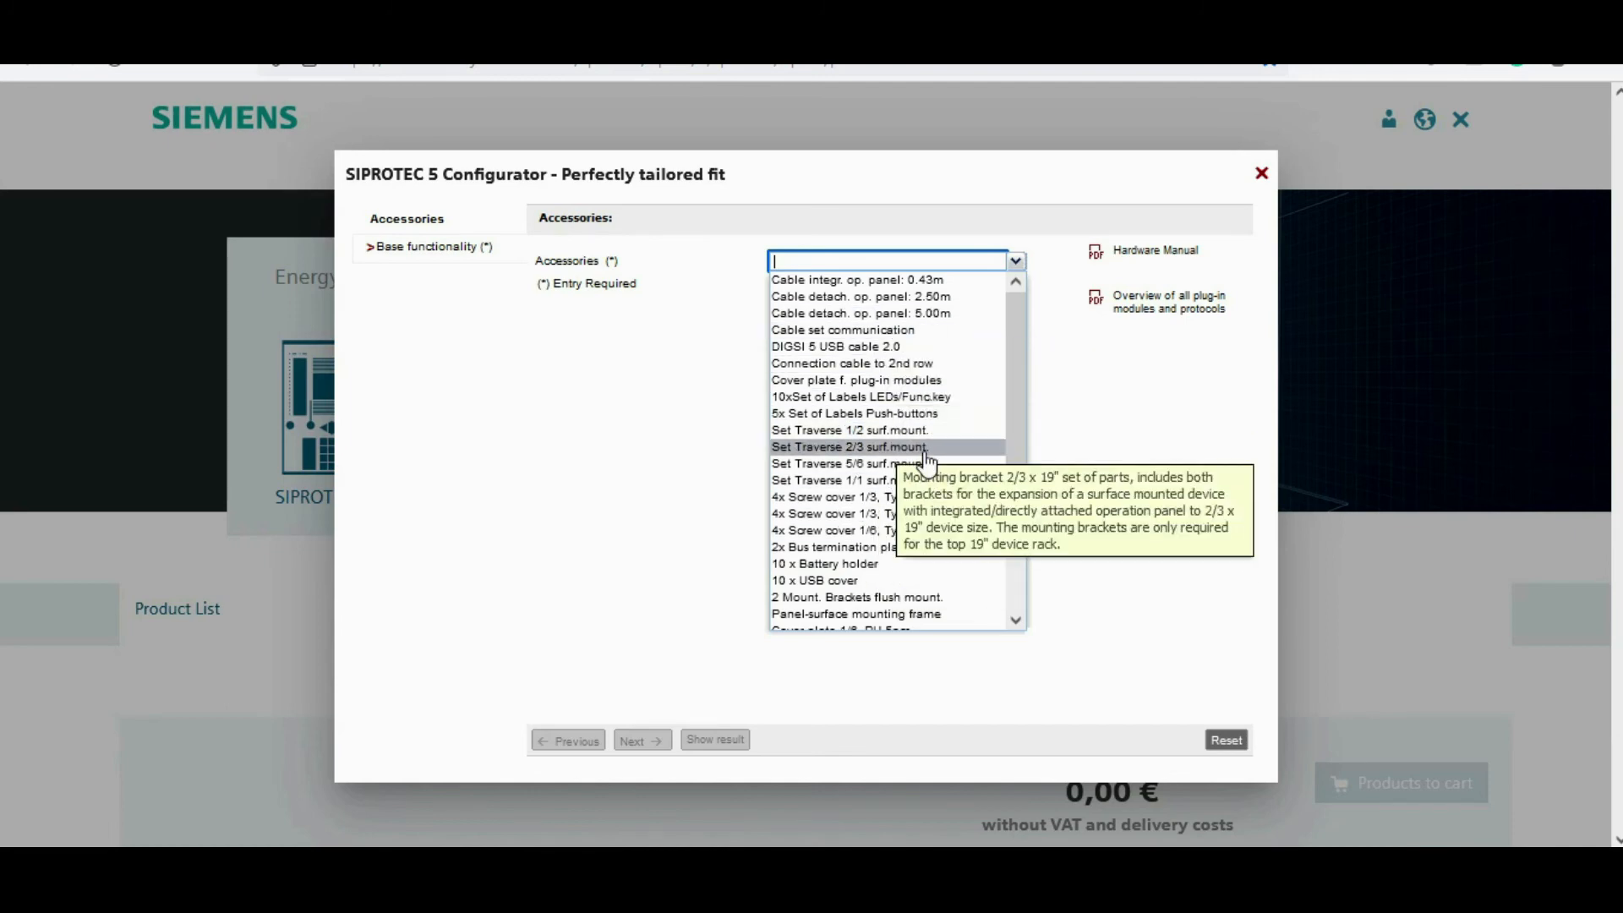
click(940, 369)
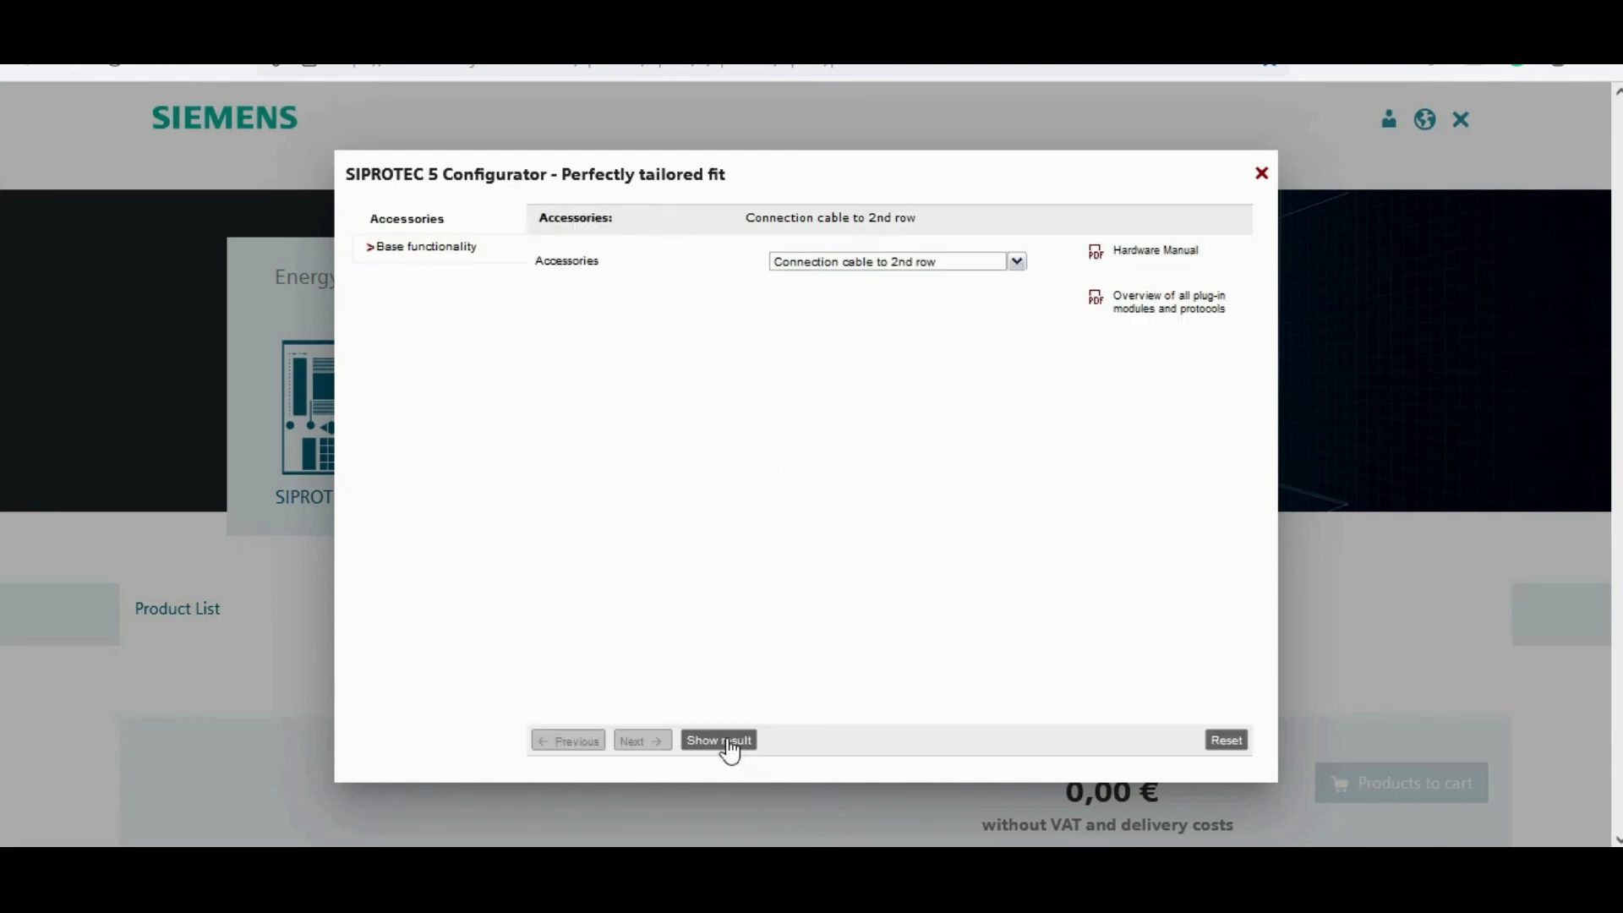
click(729, 744)
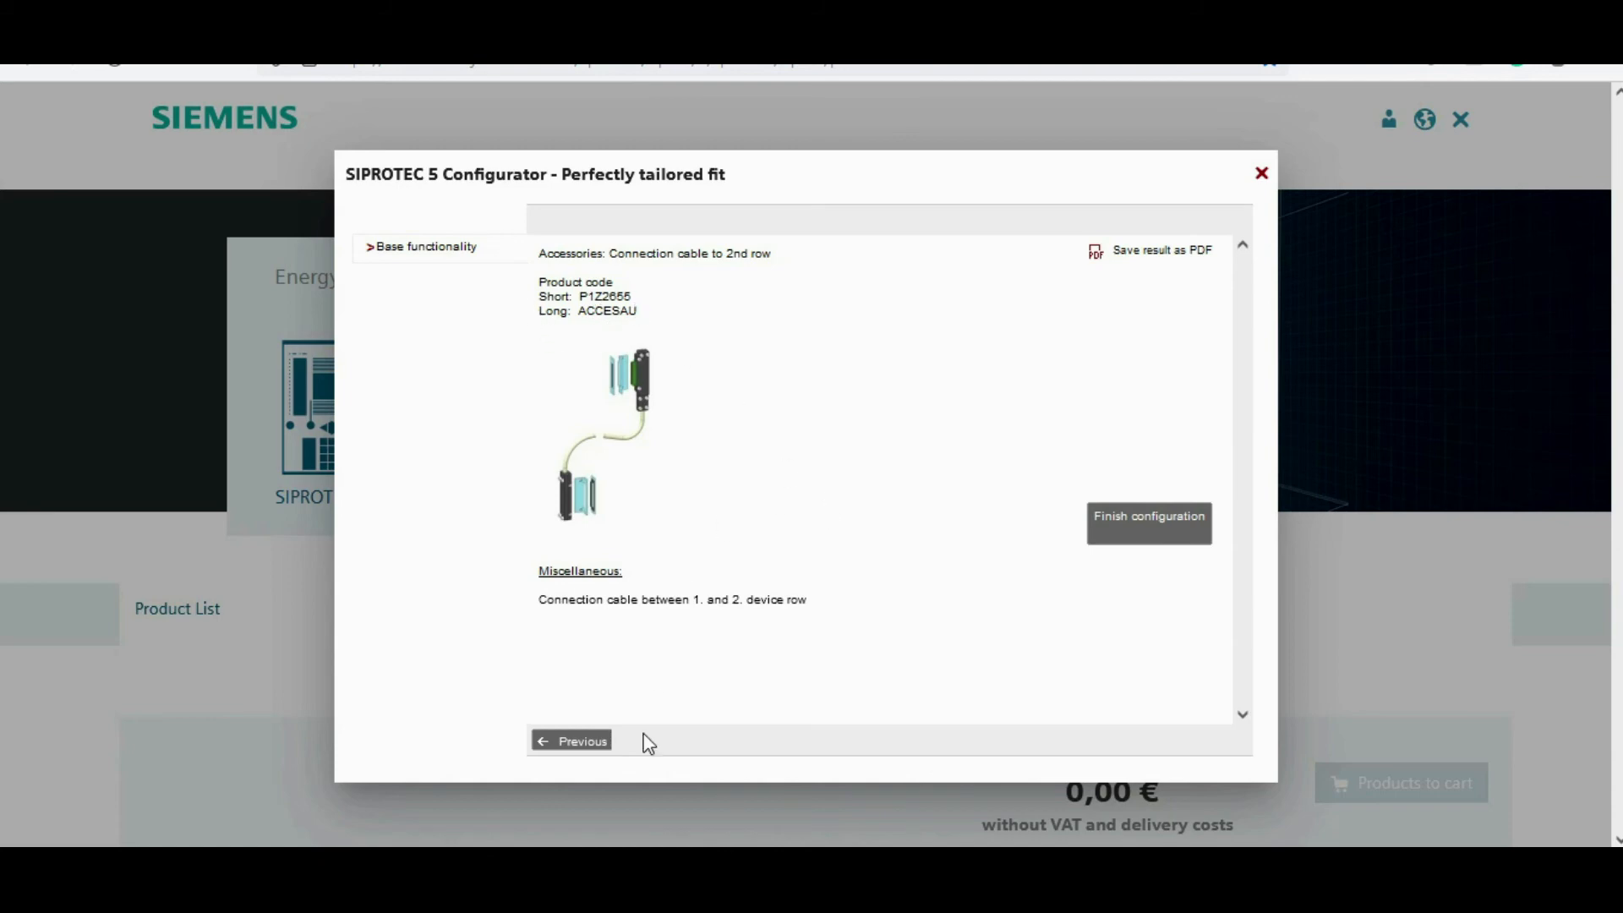
click(580, 744)
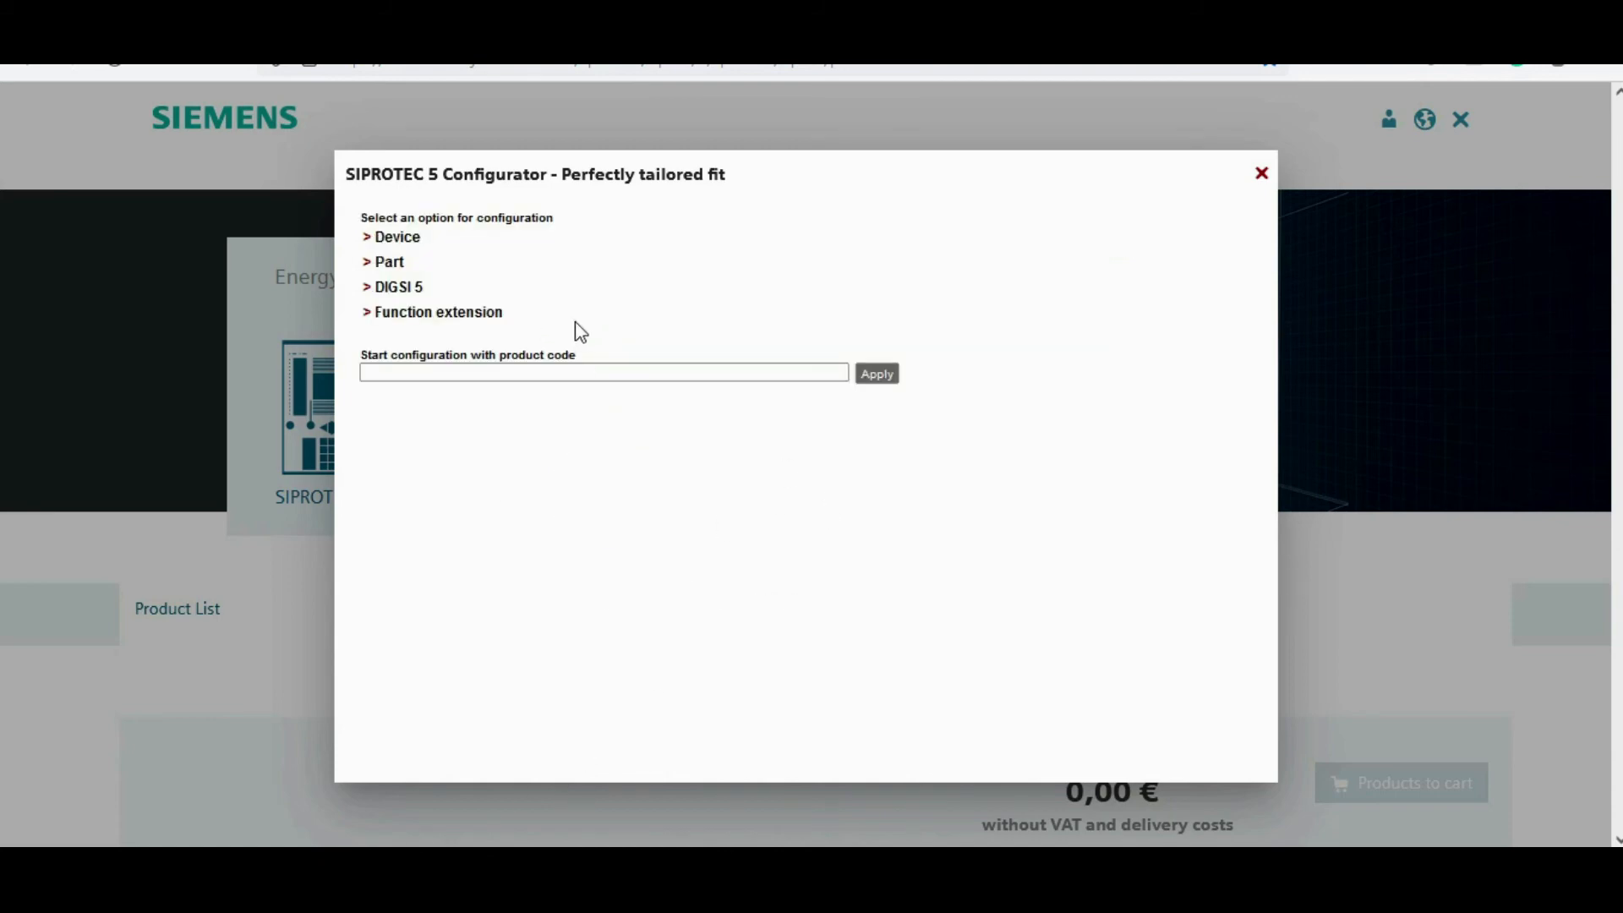
Step: Start a DIGSI 5 configuration and review the DIGSI 5 variant feature table in the manual
click(408, 287)
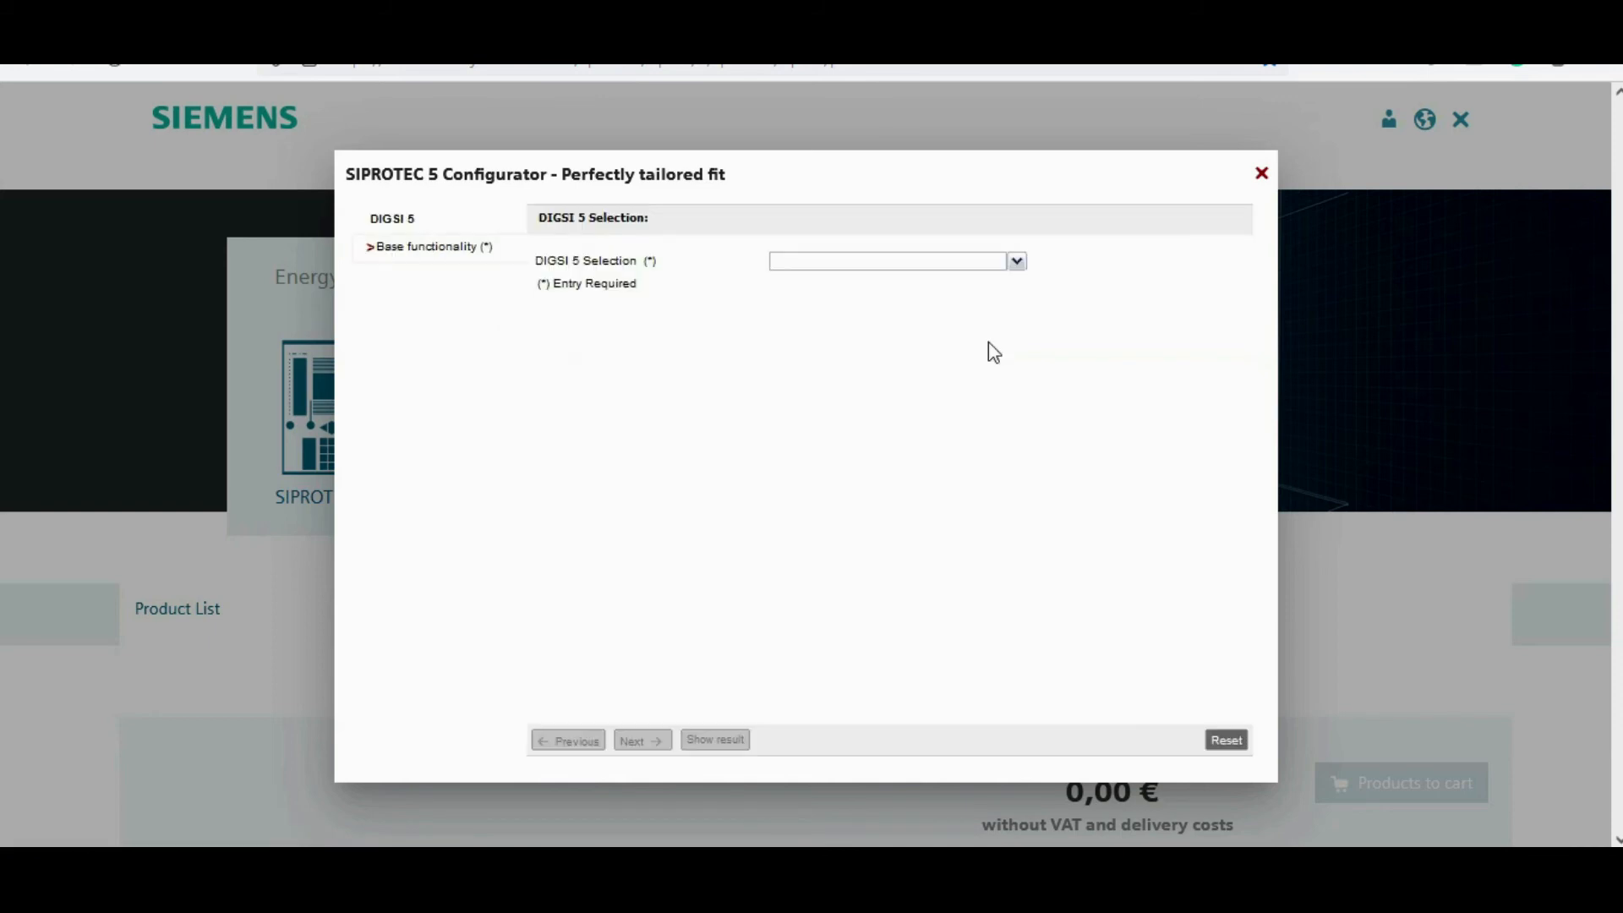
click(1017, 264)
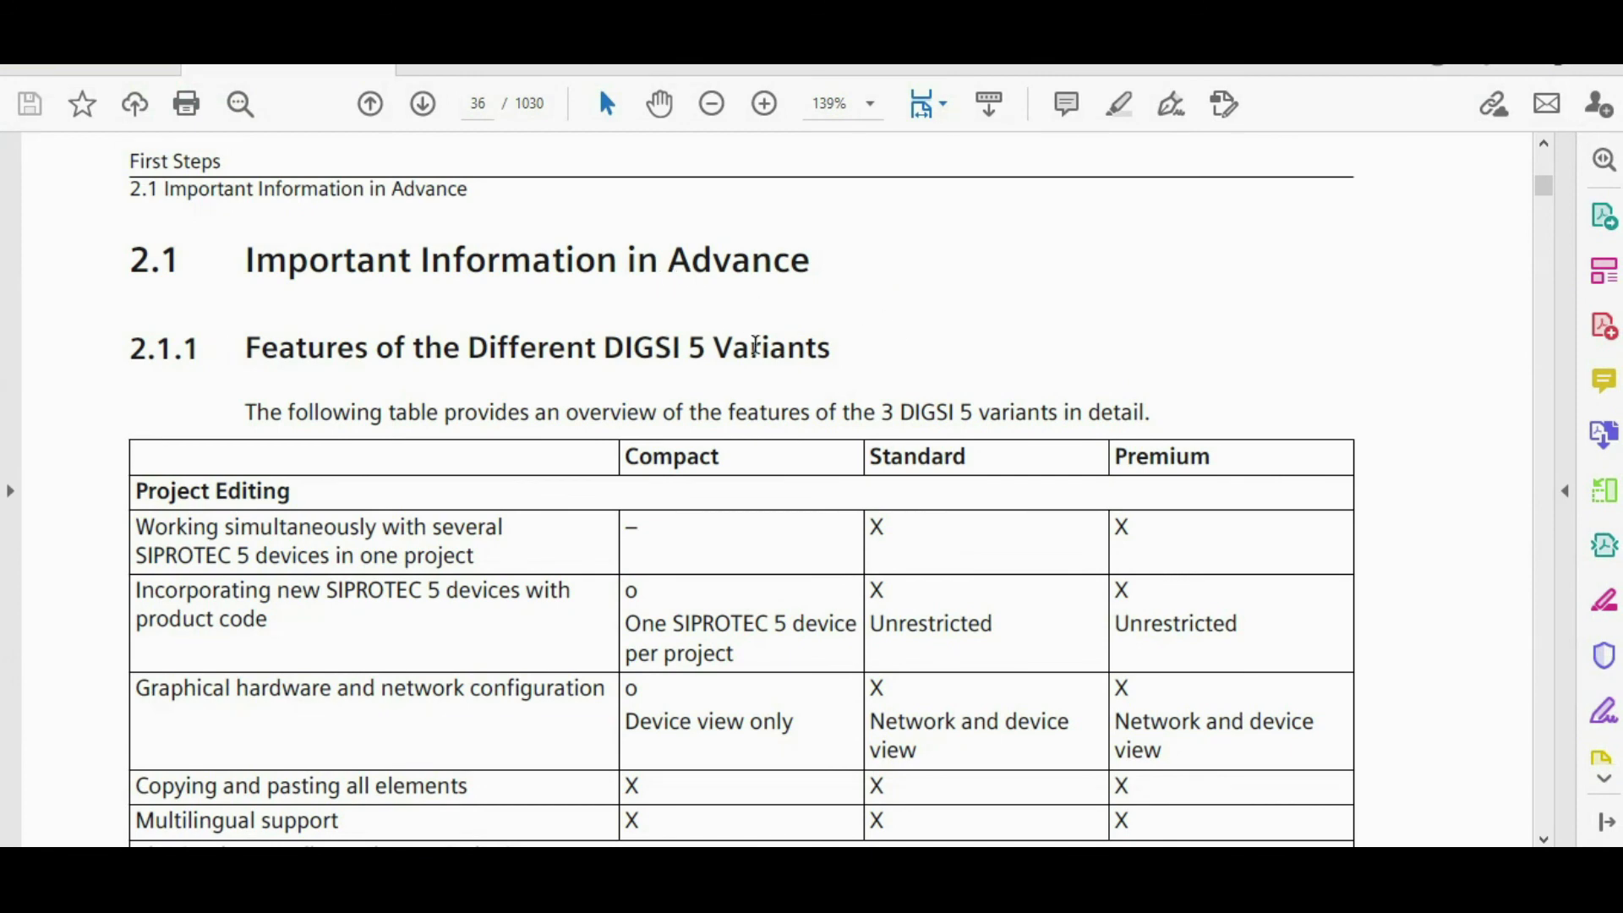
click(567, 268)
scroll(1006, 436, down, 2)
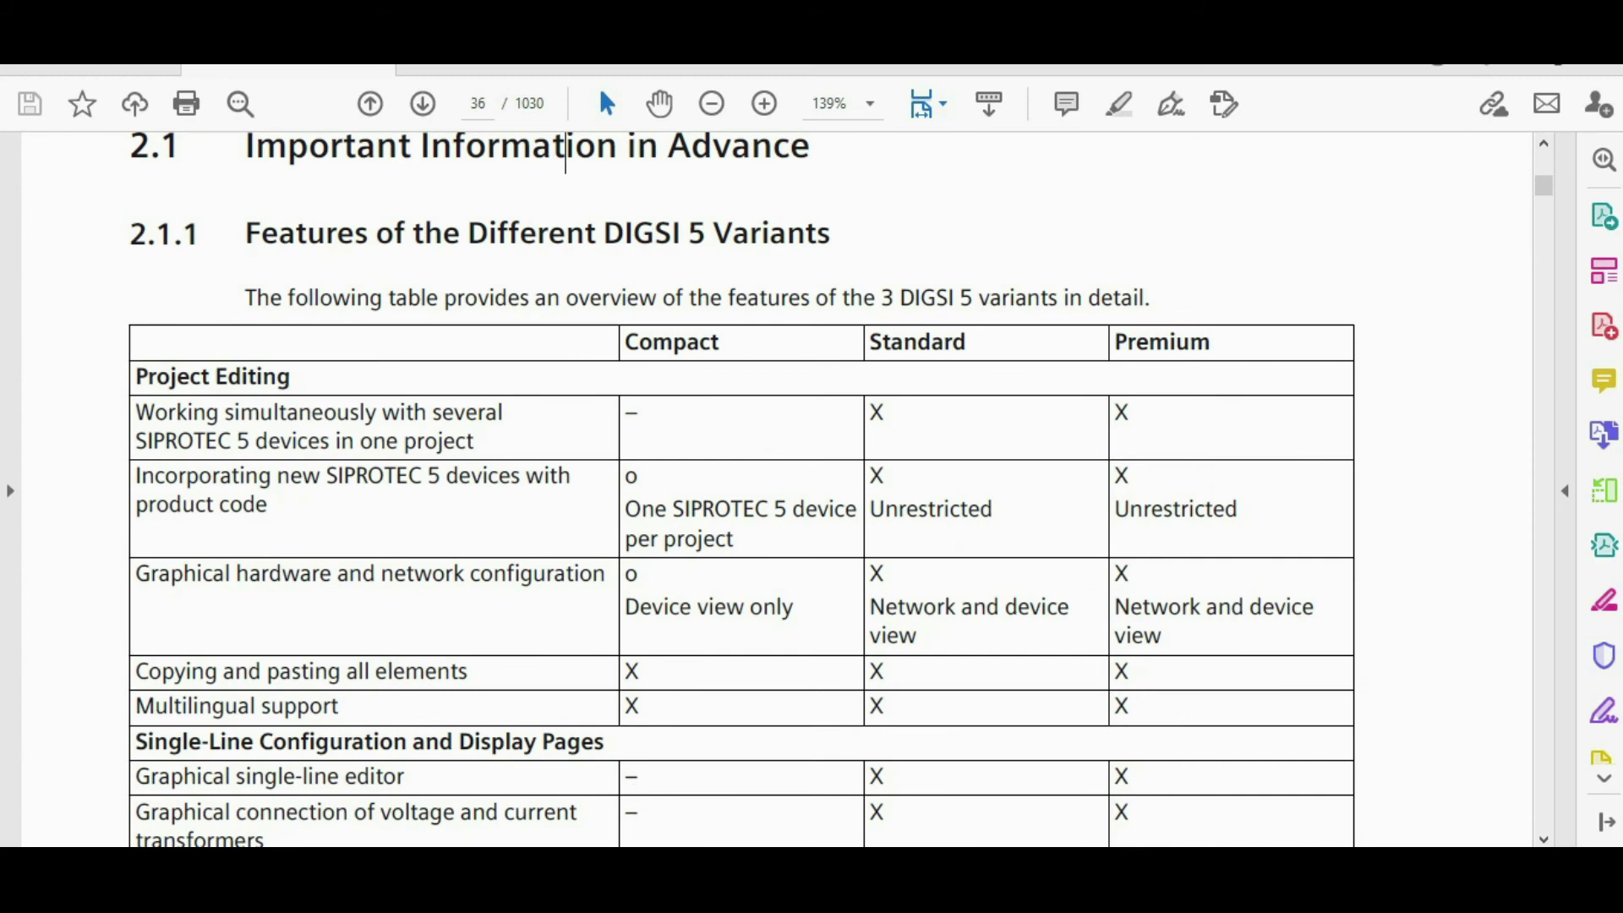
click(385, 866)
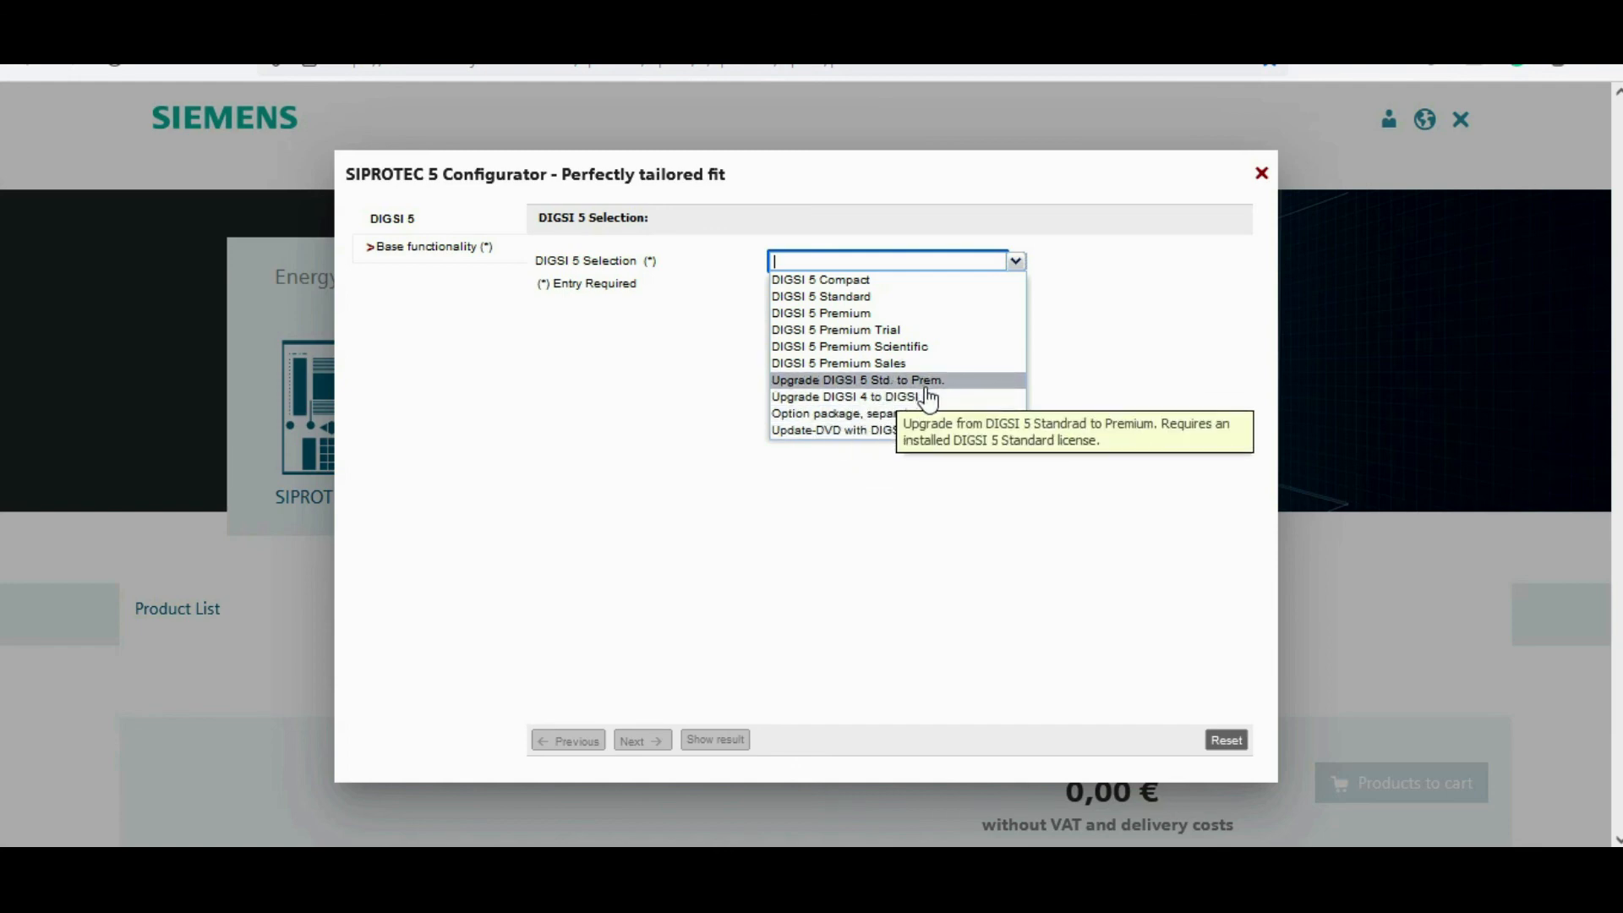
Step: Choose DIGSI 5 Premium with SIGRA for fault analysis, licensed for 1 PC, show the result and return to the start
click(876, 313)
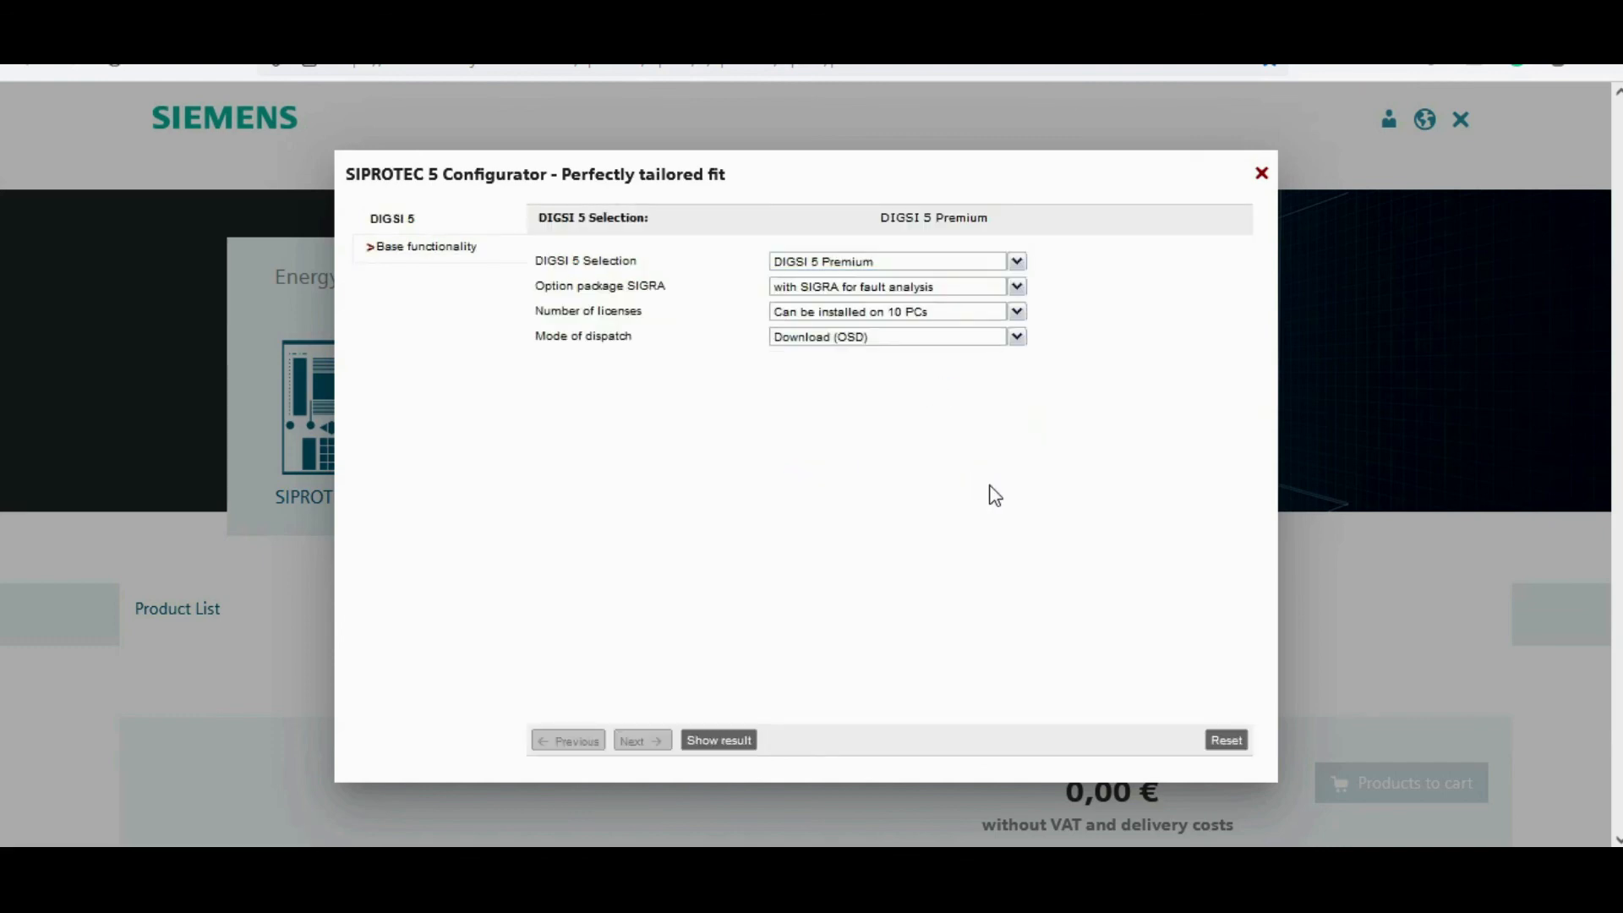
click(1006, 289)
click(1018, 305)
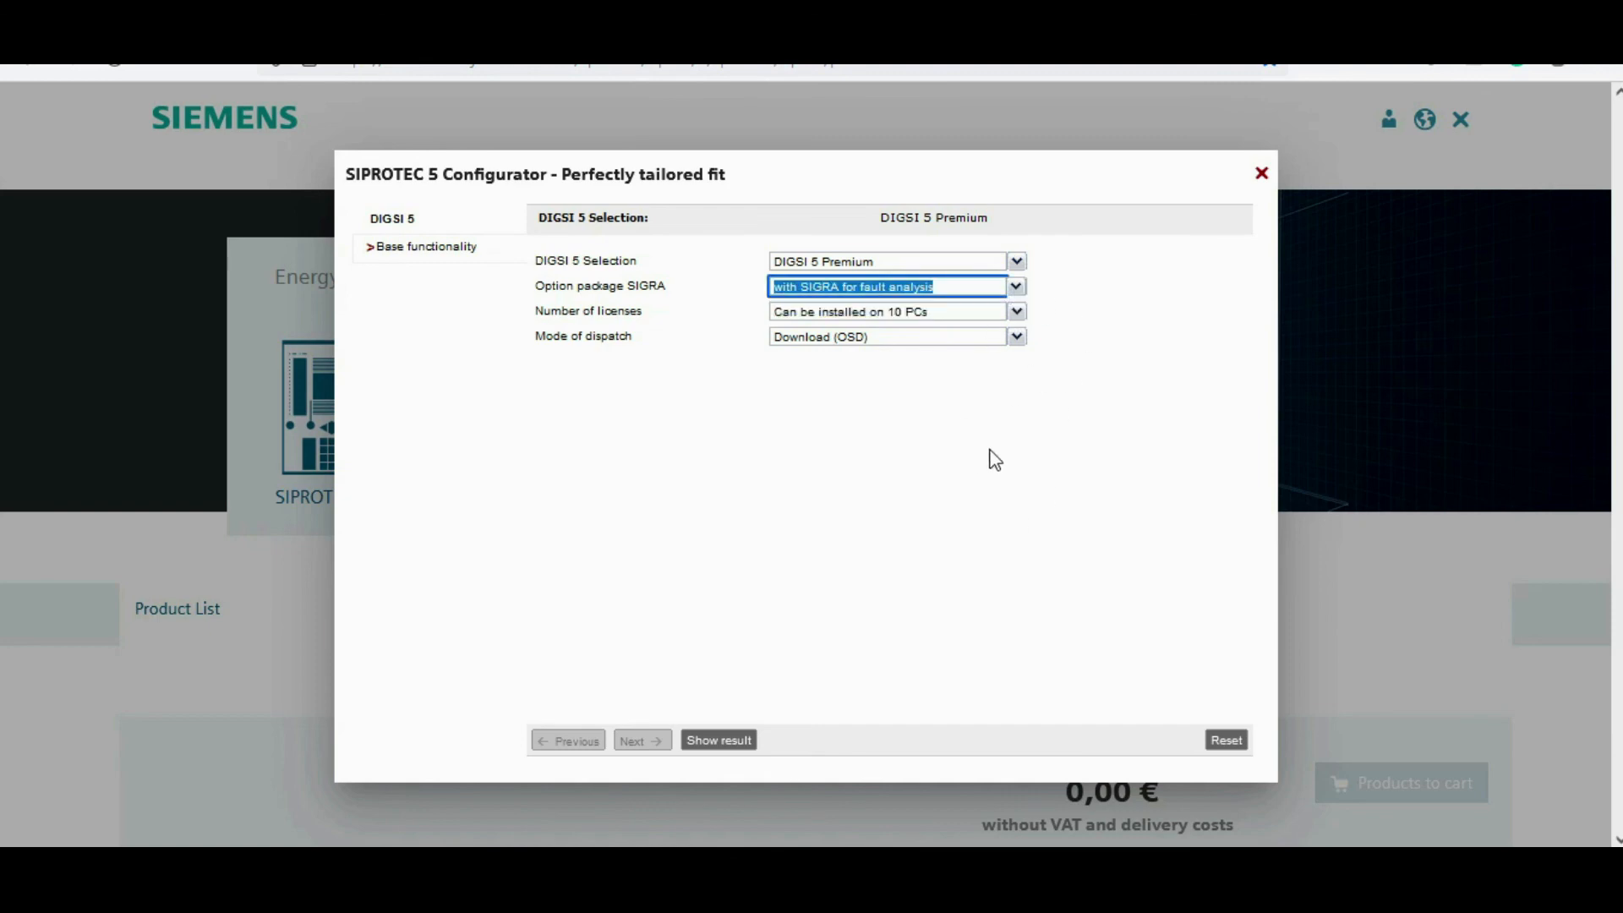
click(1016, 311)
click(930, 330)
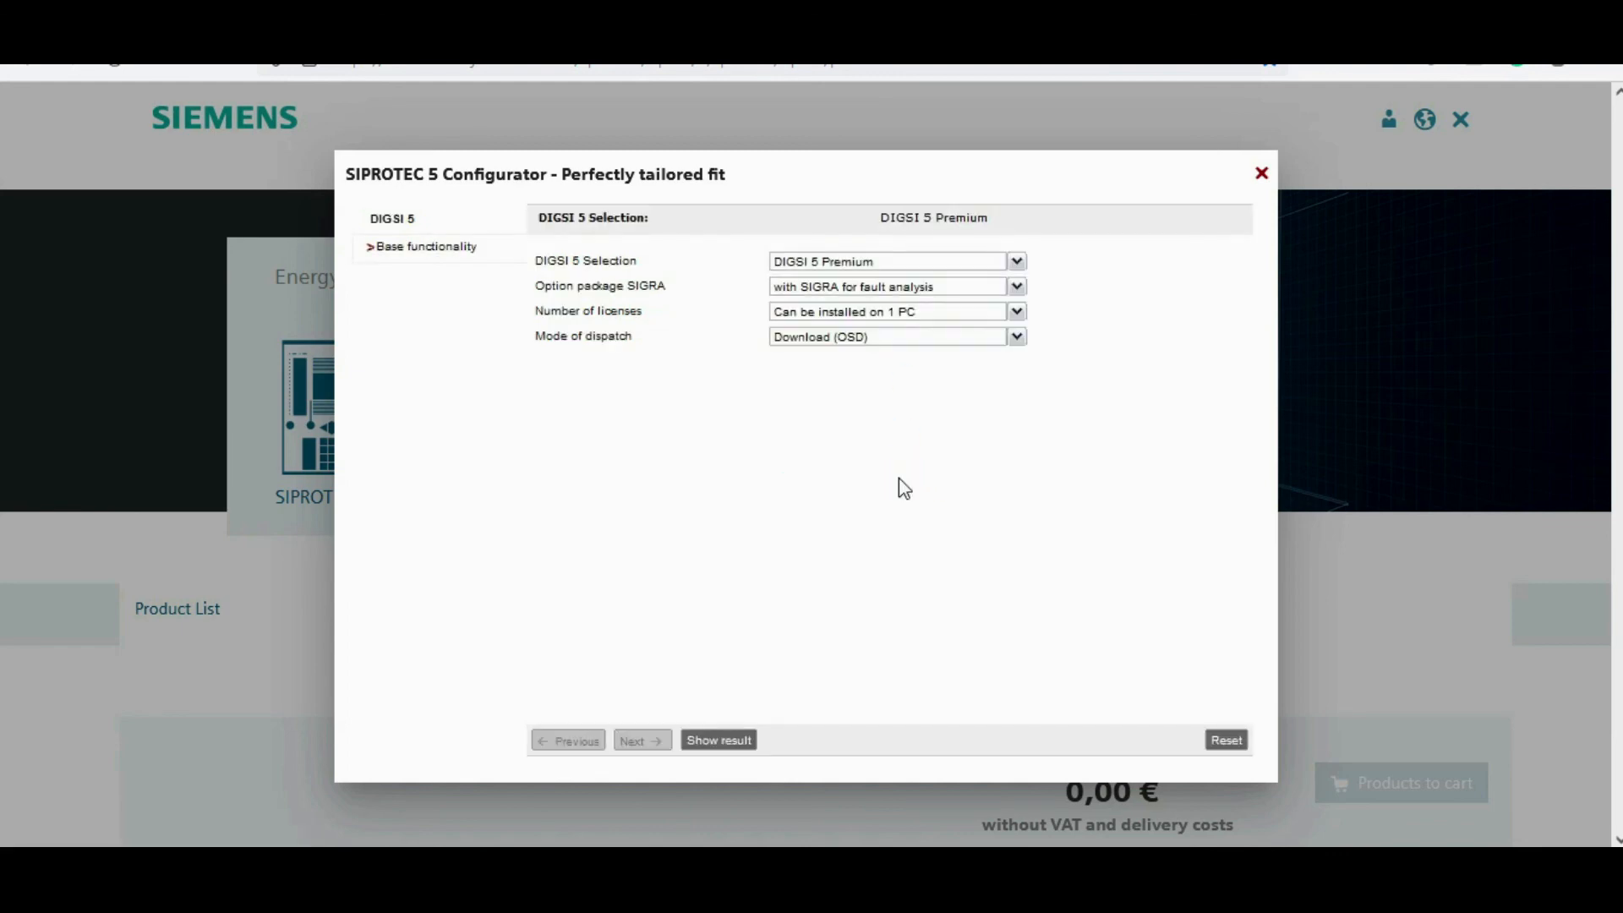
click(720, 740)
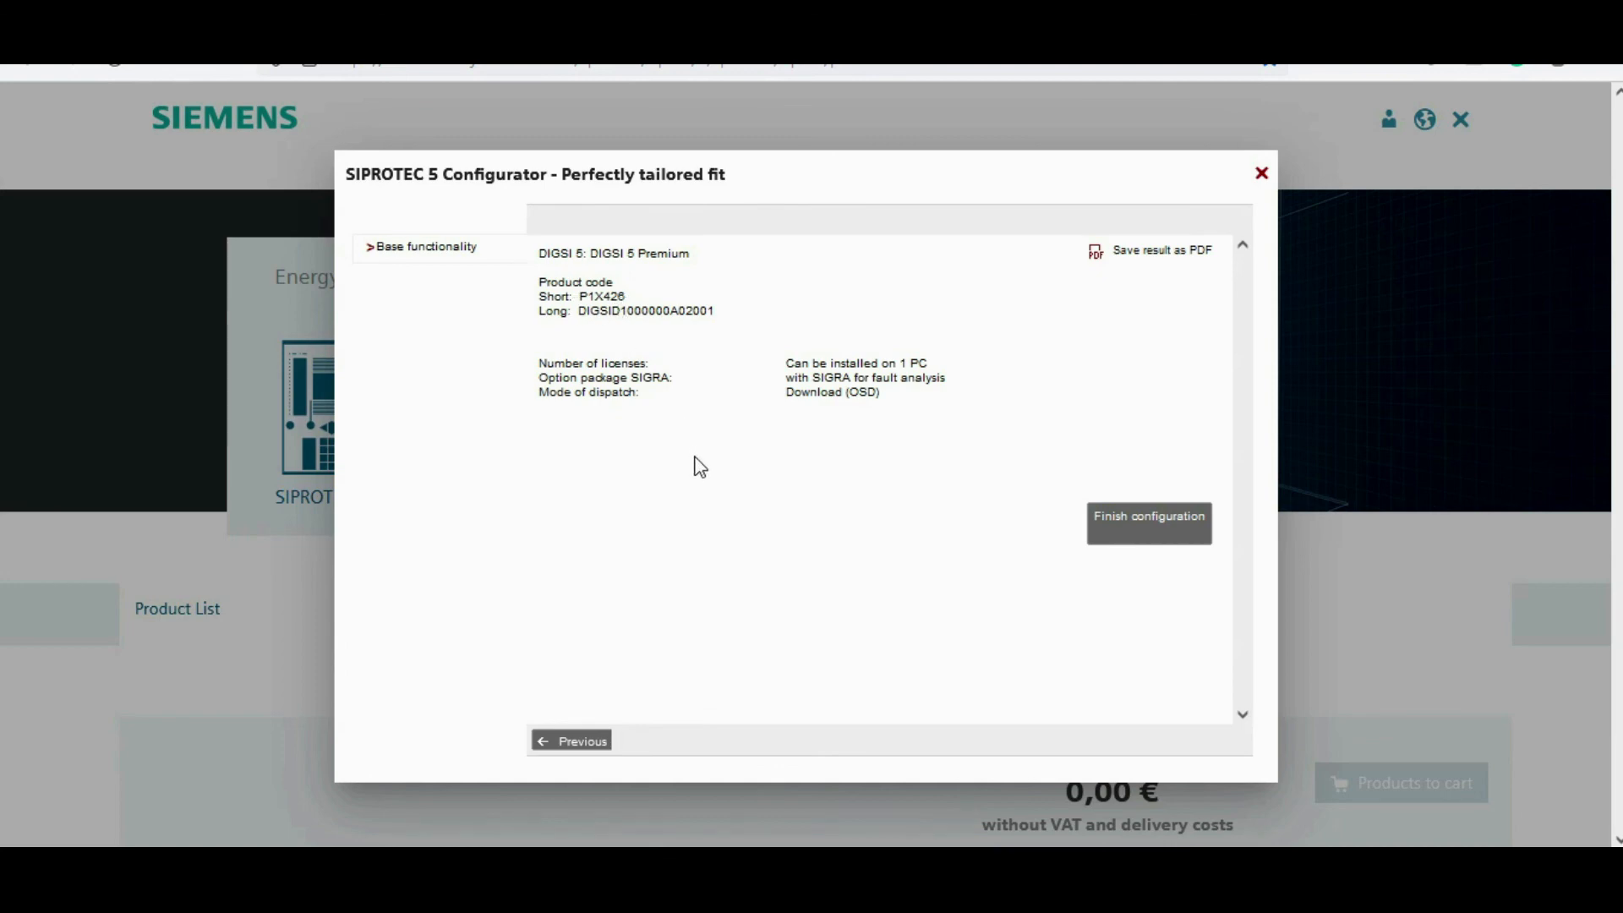
click(572, 741)
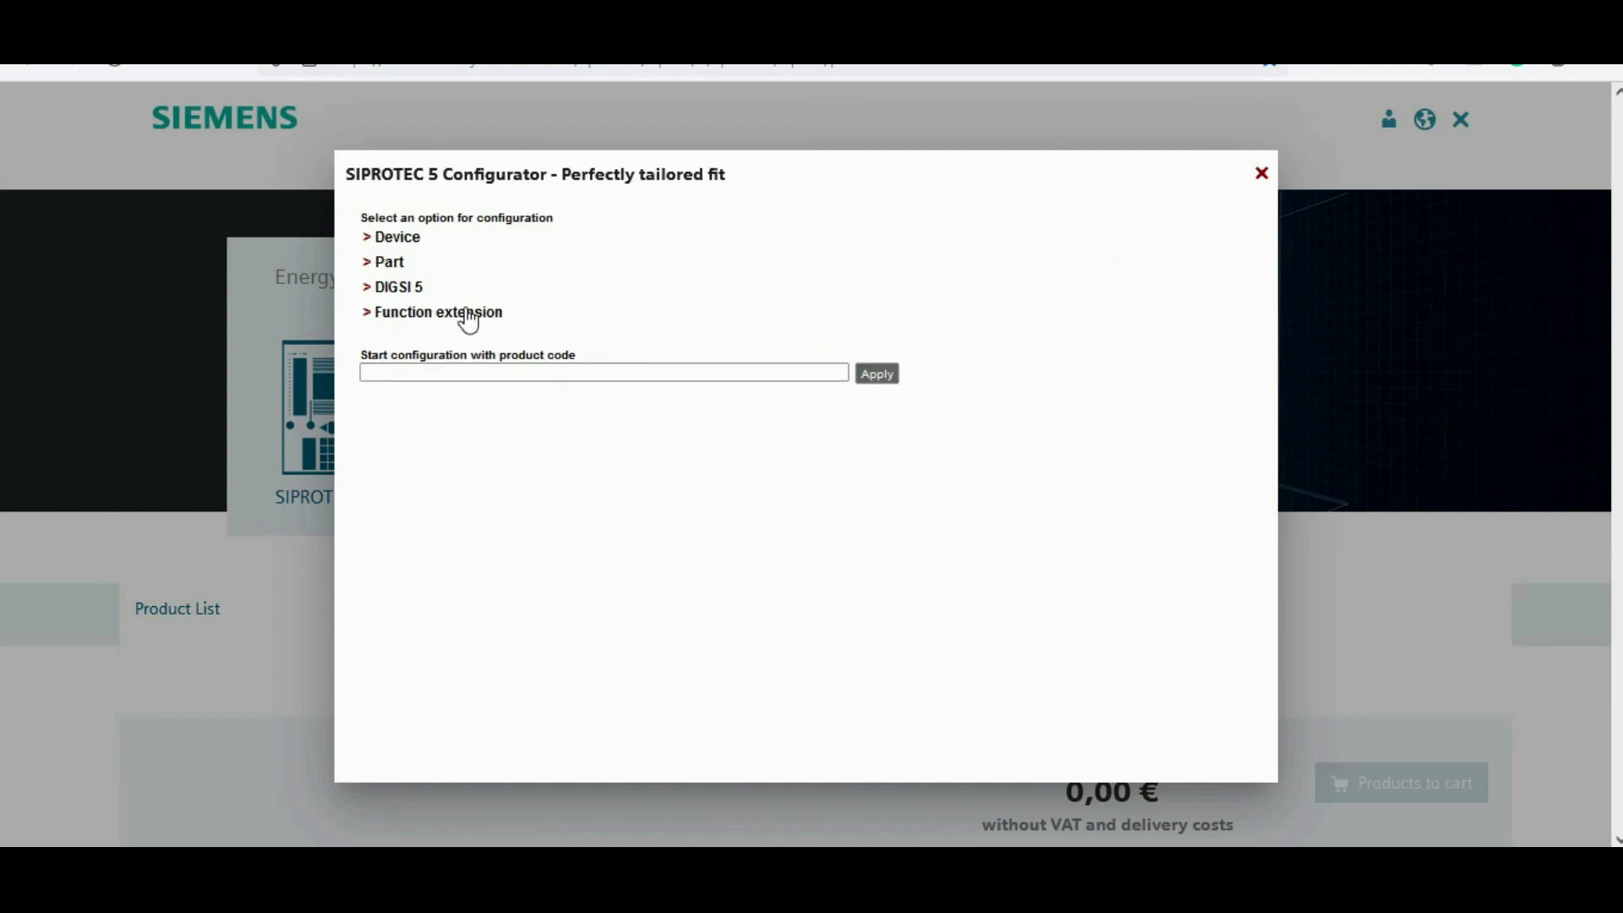
Step: Start a function extension configuration for a 7SJ85 Overcurrent Protection device and enter its serial number
click(431, 315)
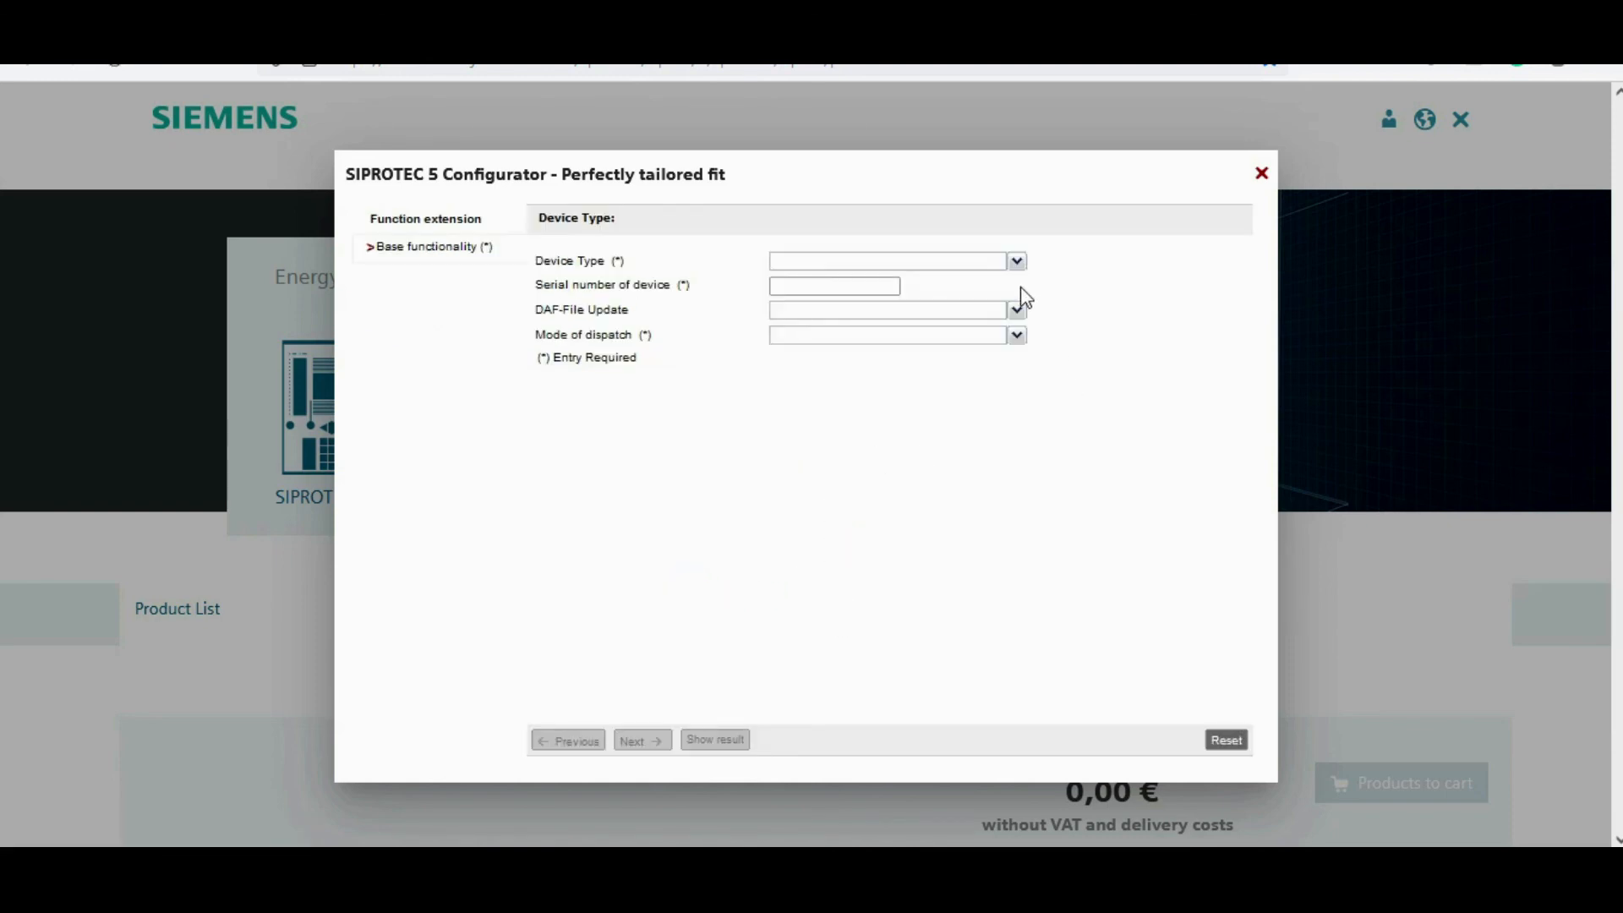
click(1017, 263)
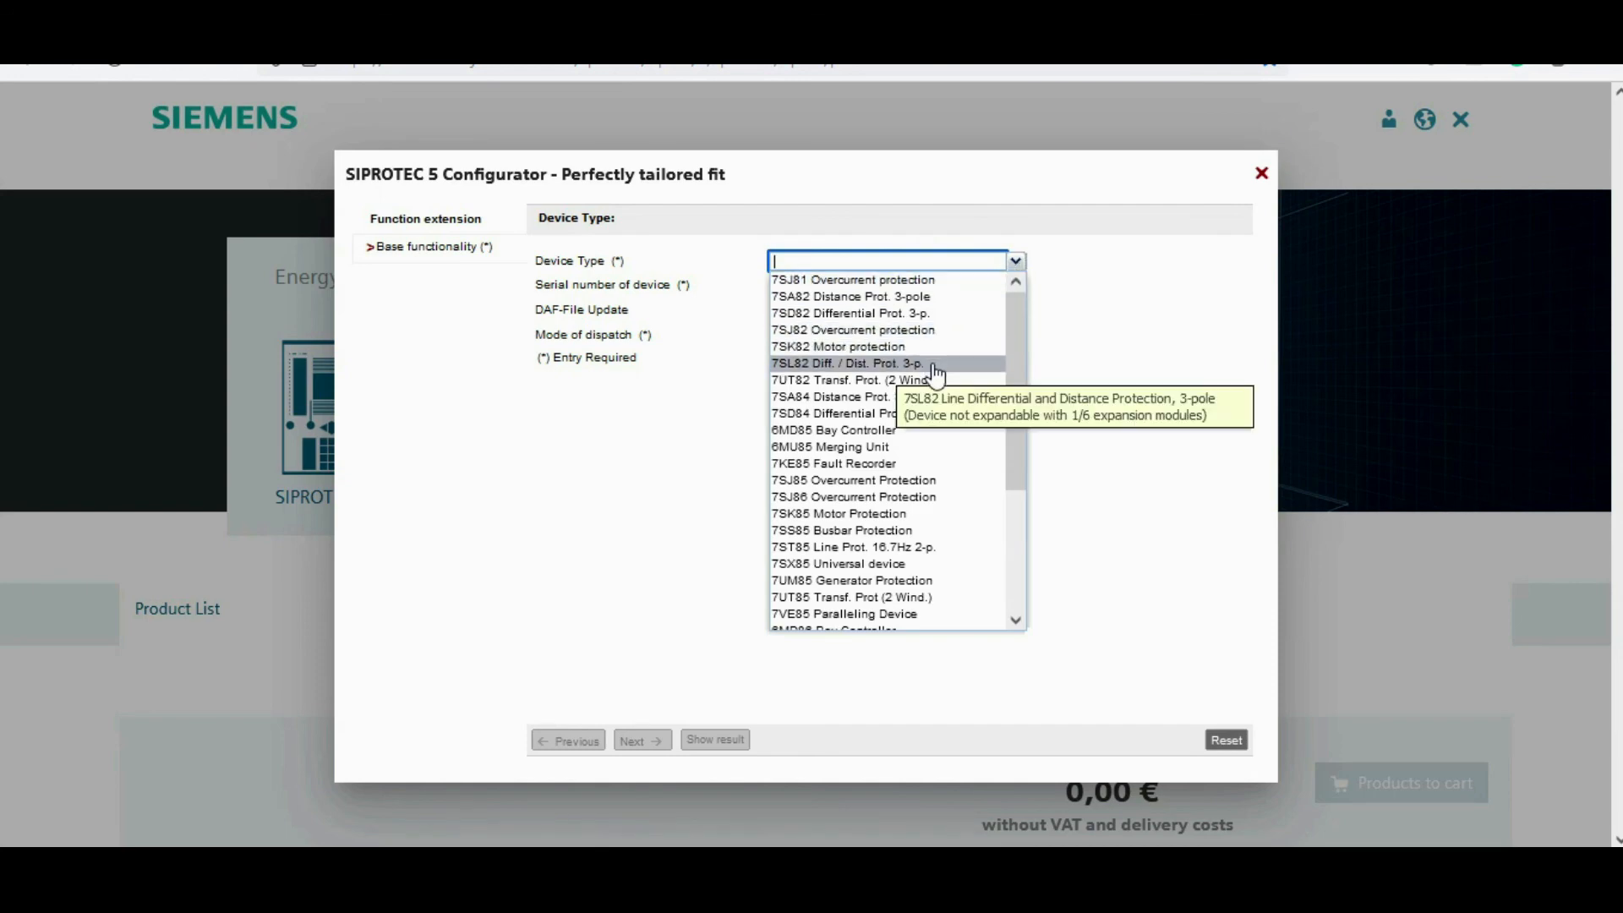
click(958, 482)
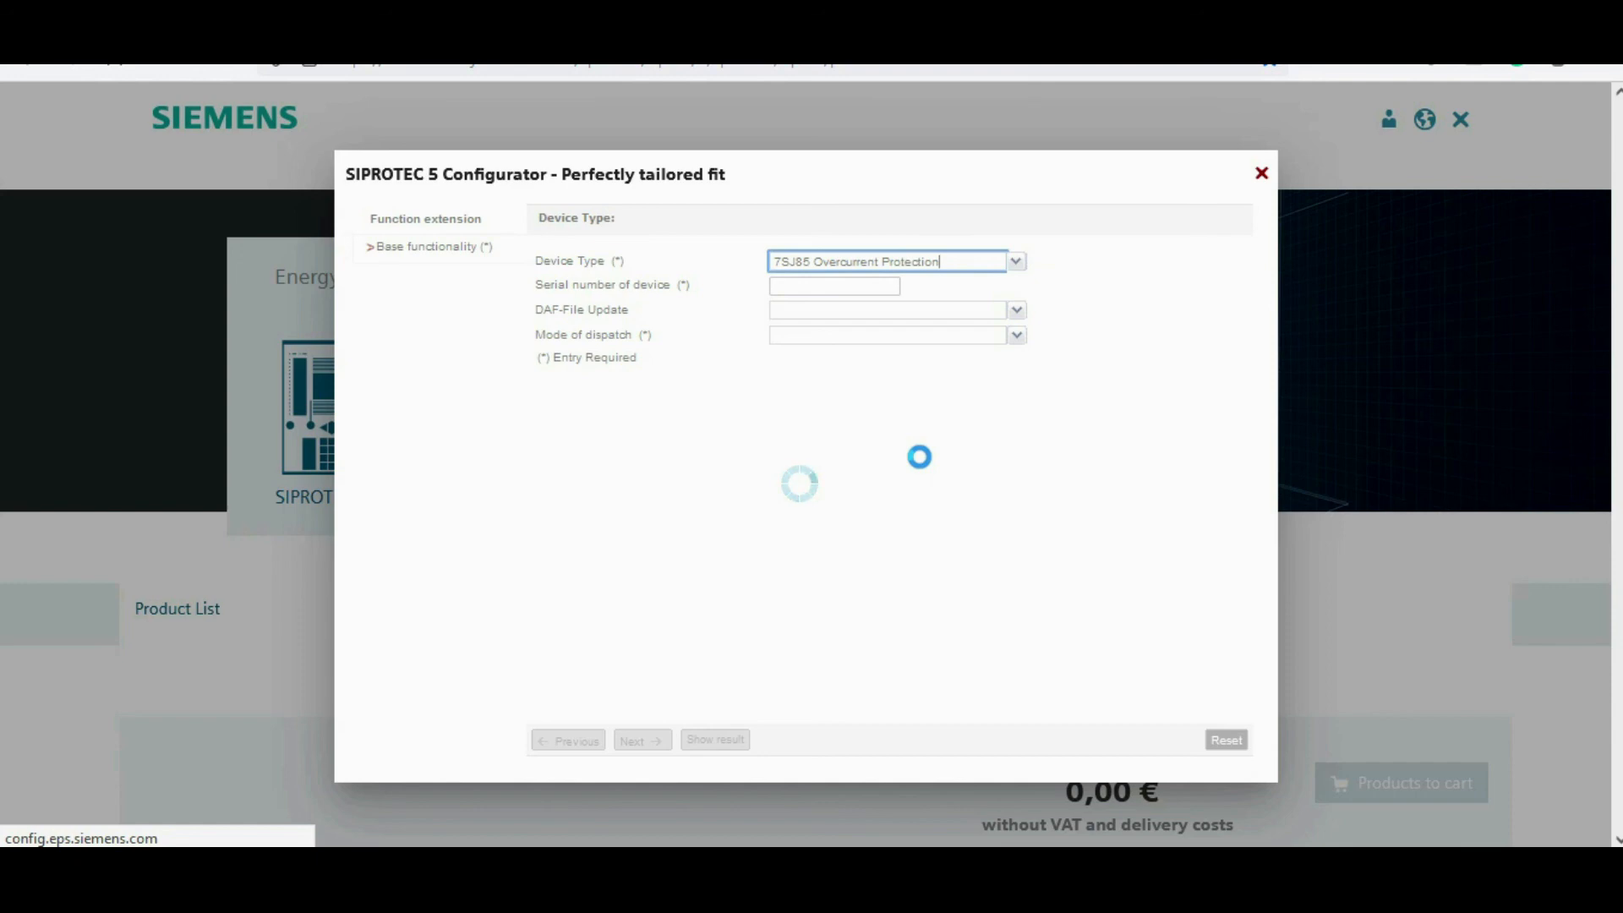
click(809, 287)
text(345678)
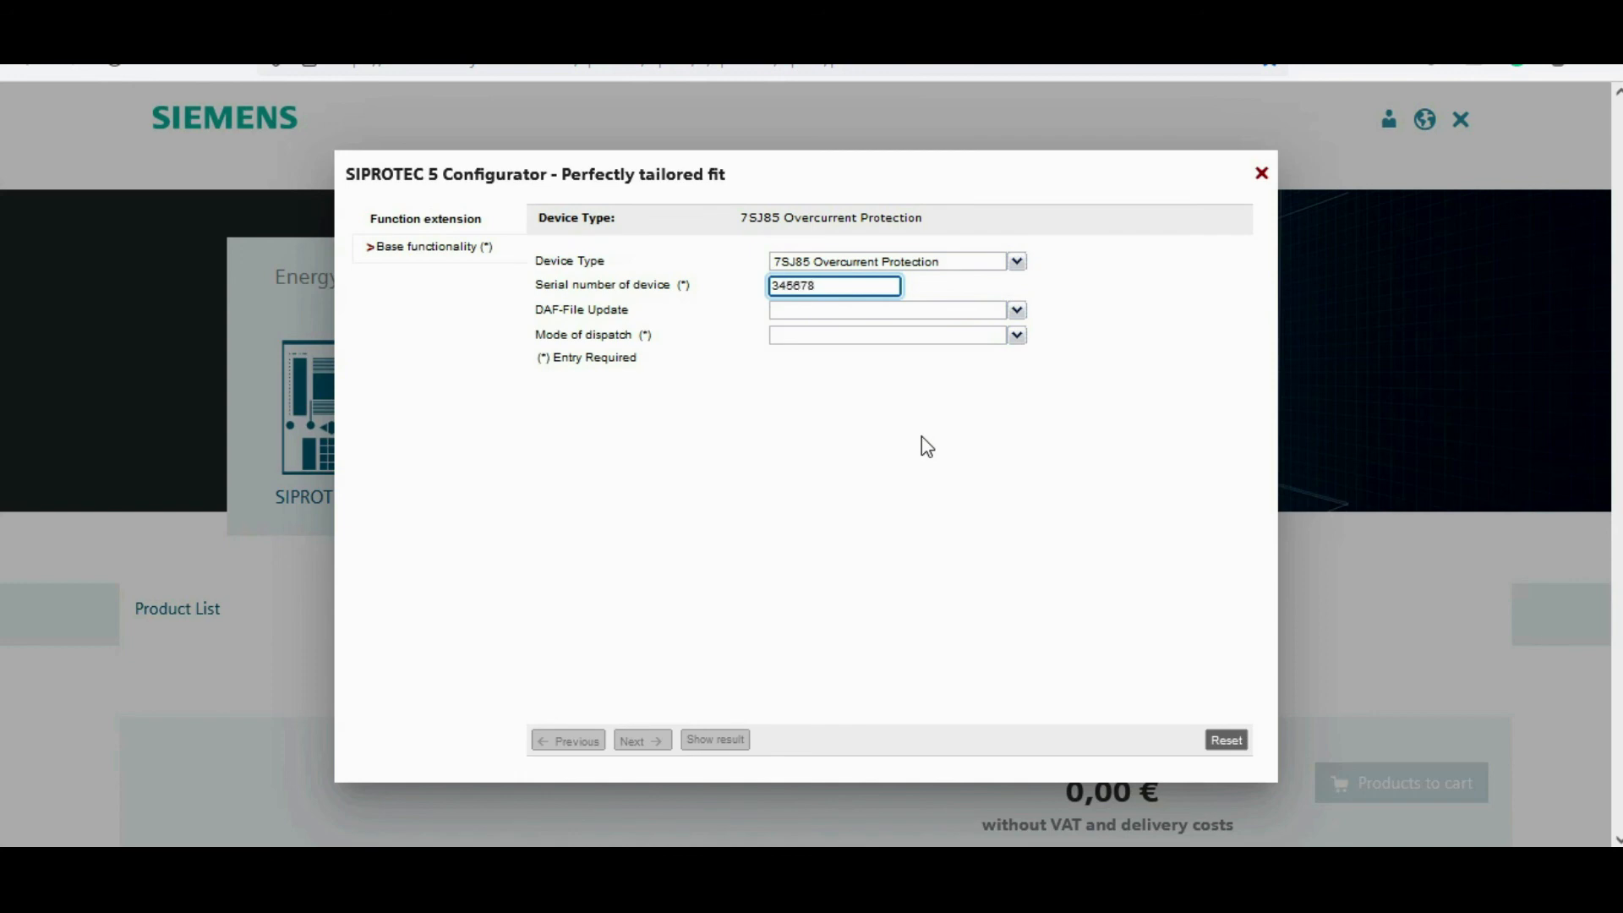
click(901, 441)
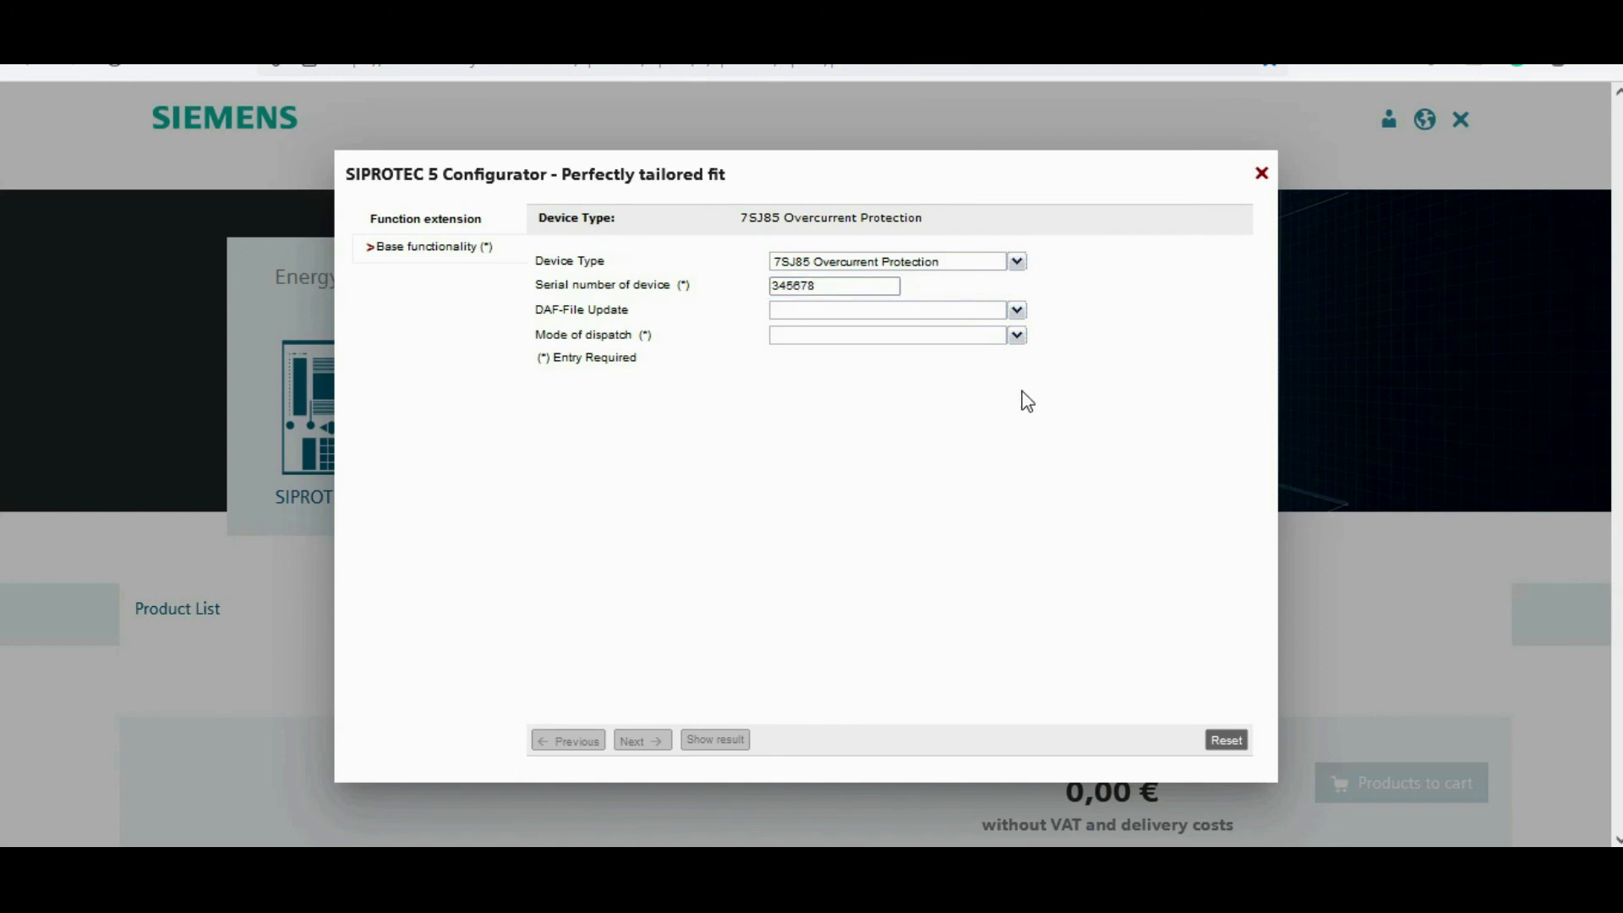
Step: Set the DAF-File Update to Update with funct. extension and the function points class to Base + 175 function points
click(1016, 310)
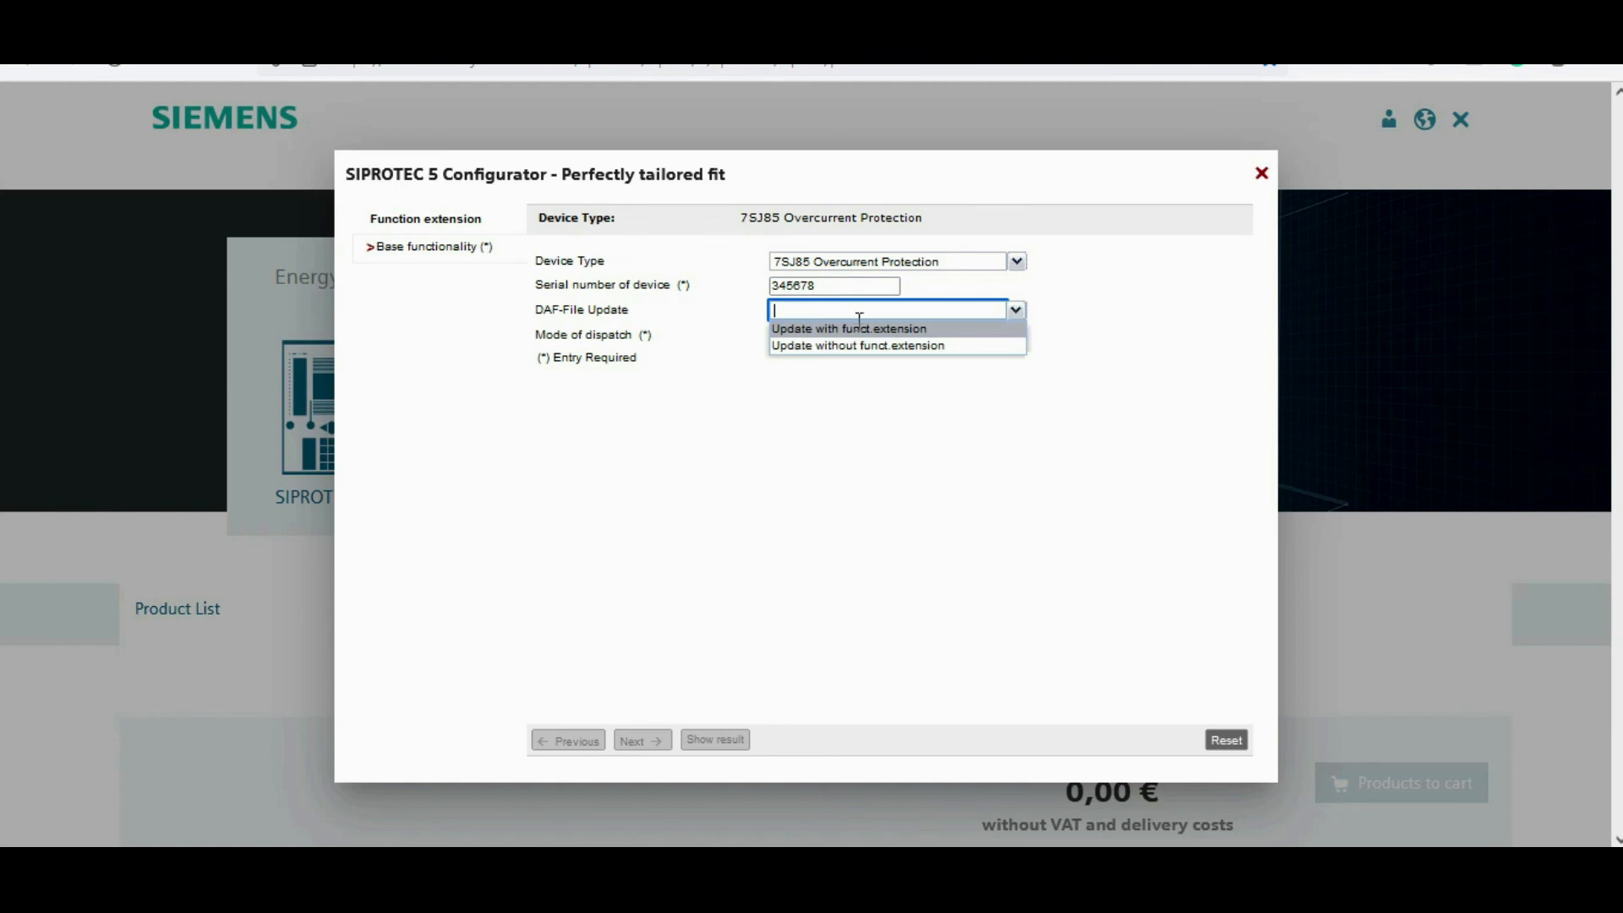
click(827, 329)
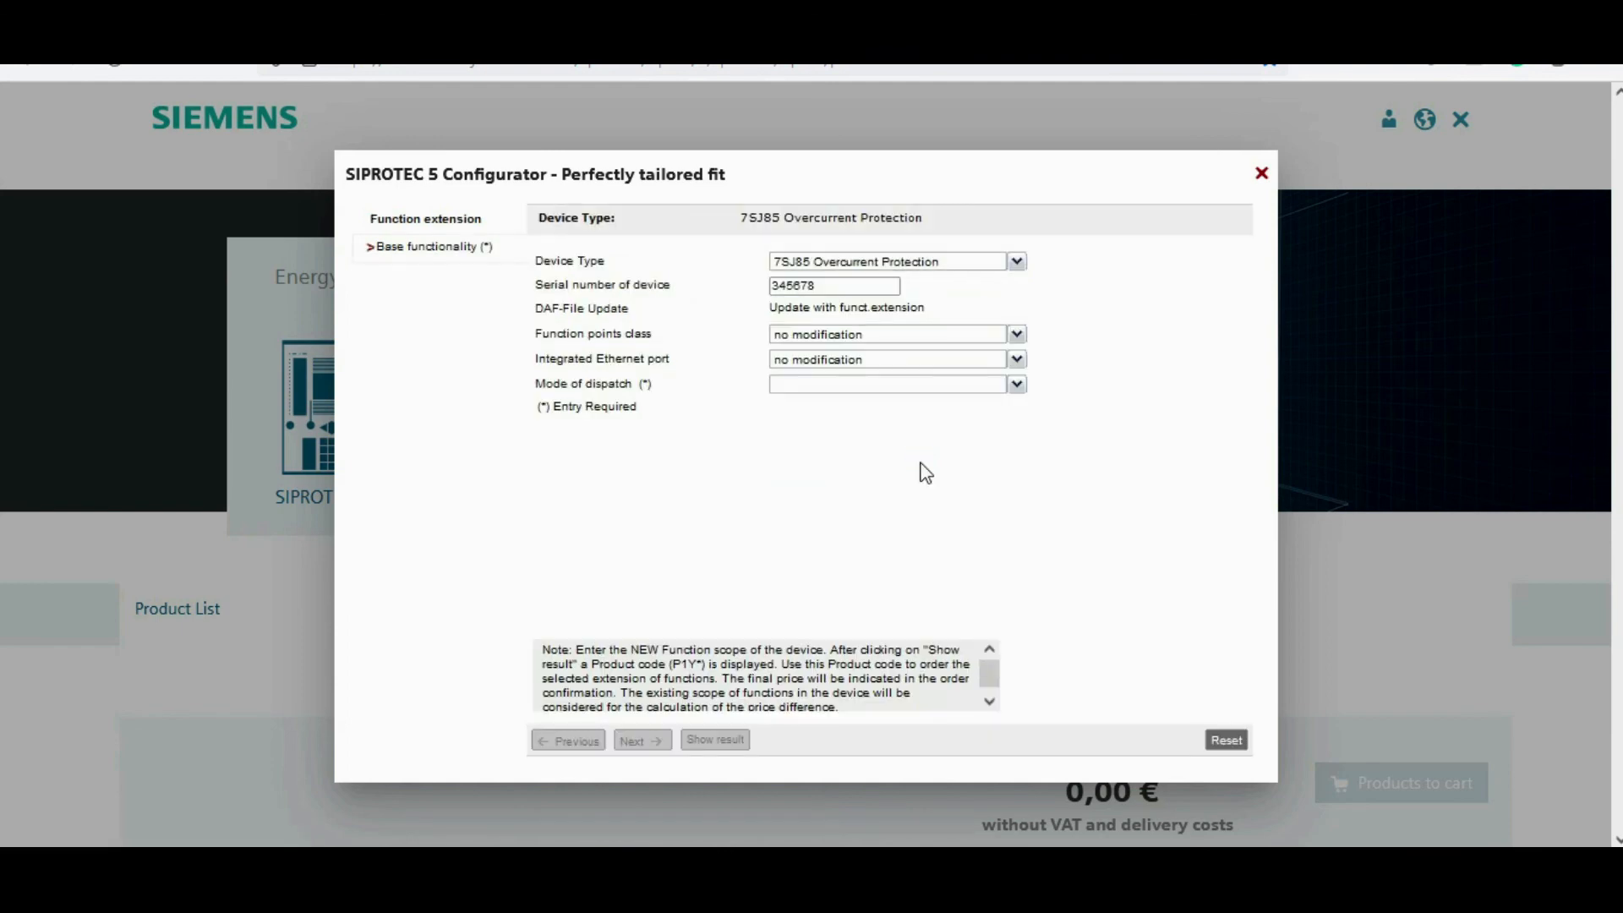
click(1017, 334)
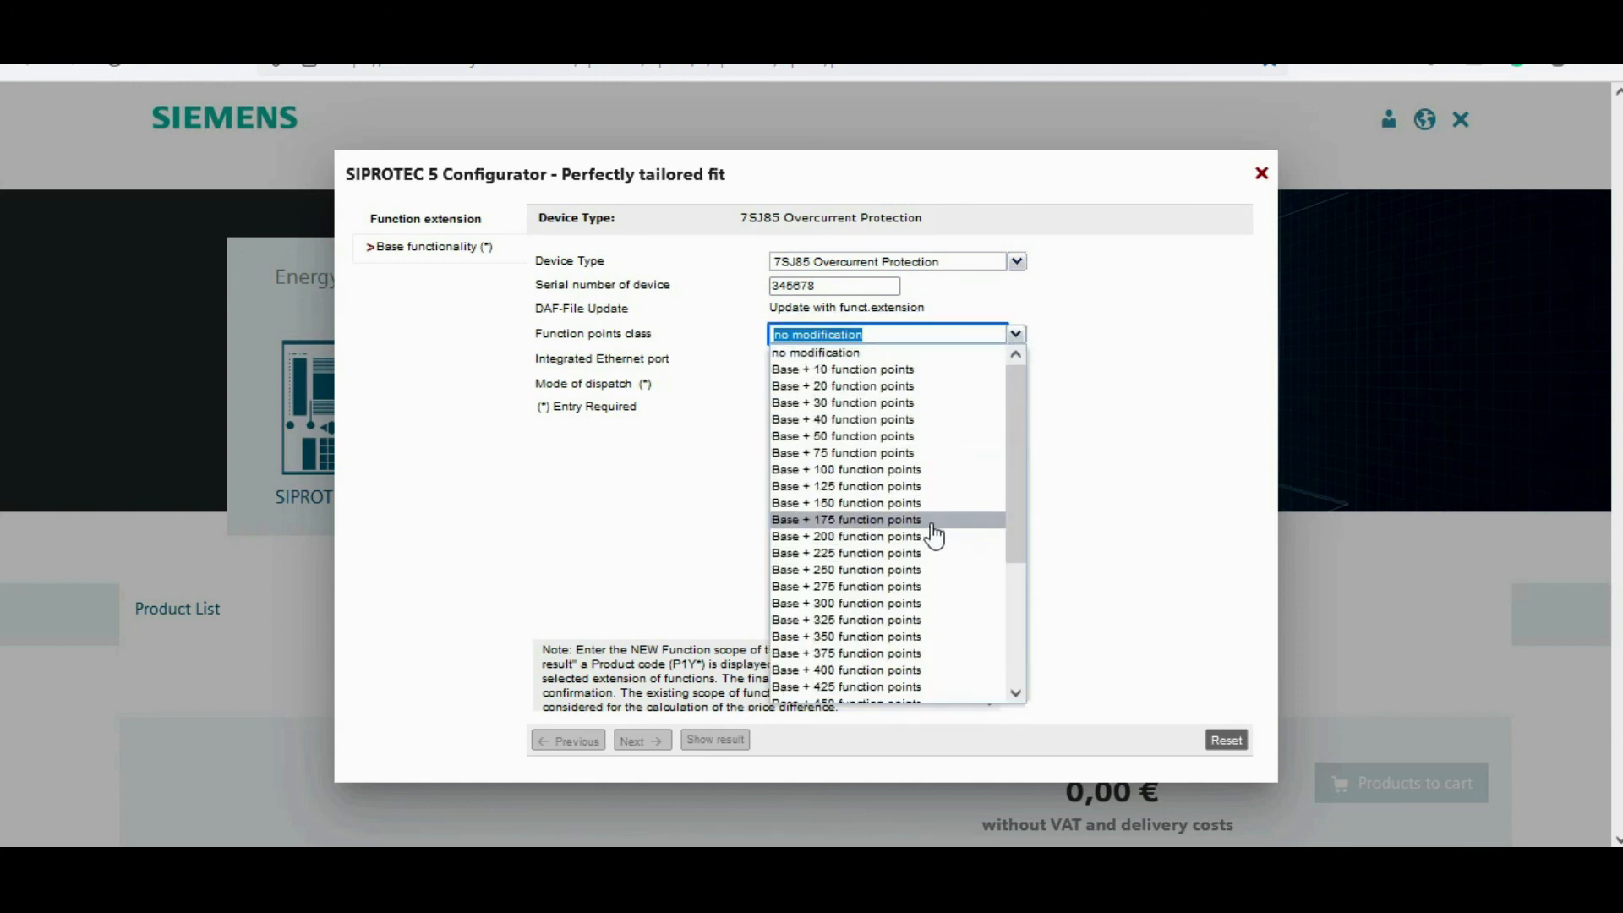
click(847, 520)
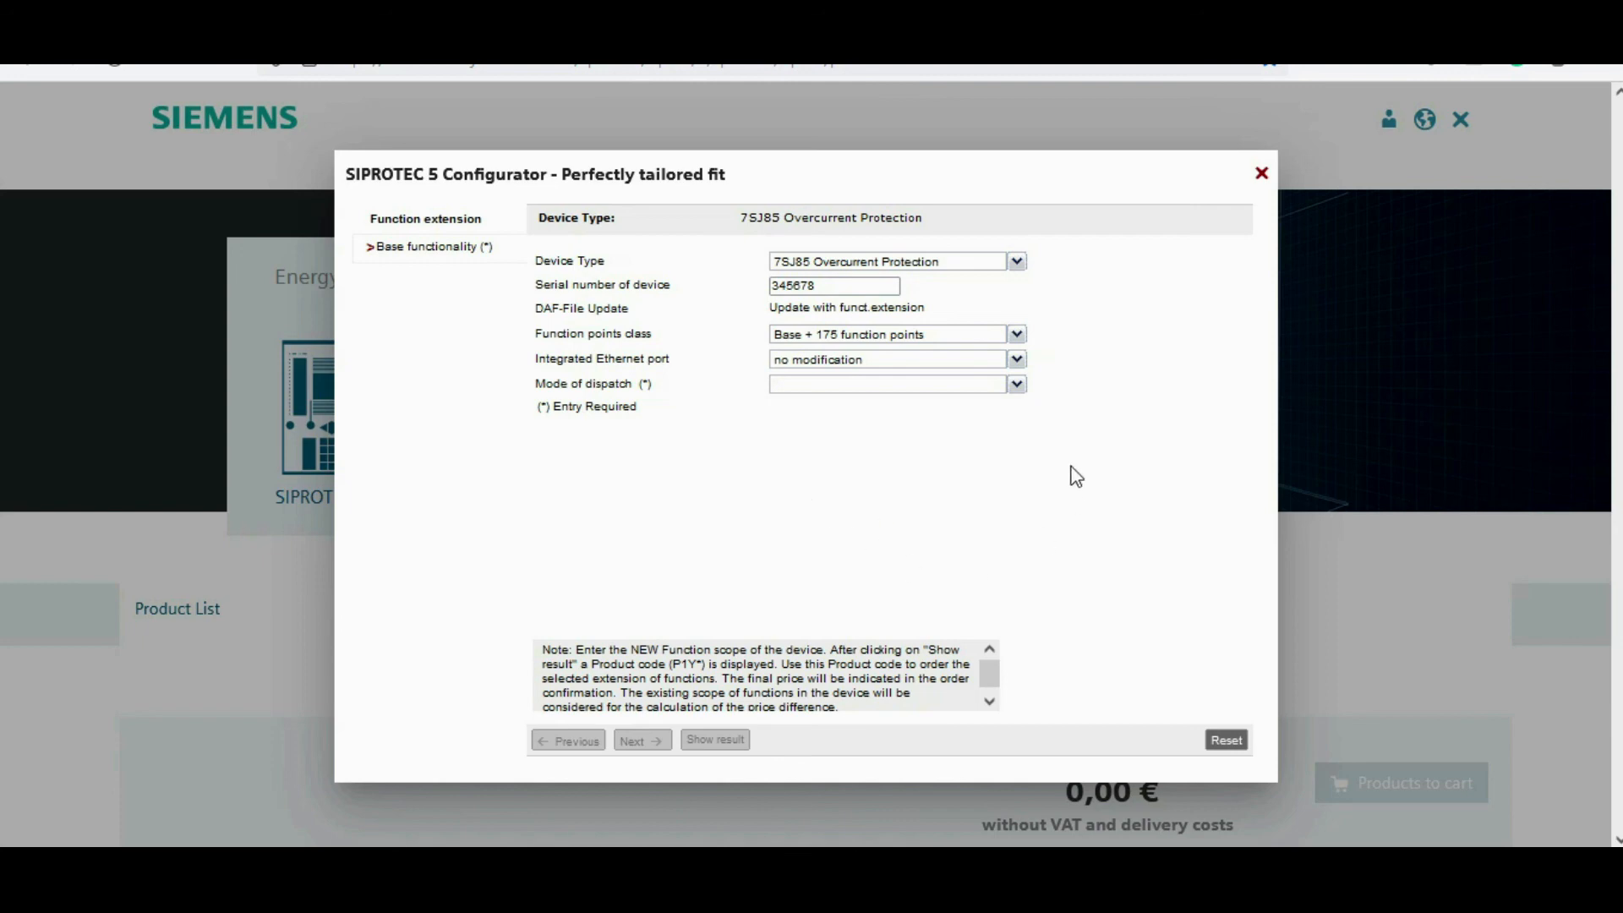
Step: Set the integrated Ethernet port to DIGSI 5 and IEC 61850 and the mode of dispatch to E-mail
click(1017, 359)
click(939, 396)
click(1016, 385)
click(836, 421)
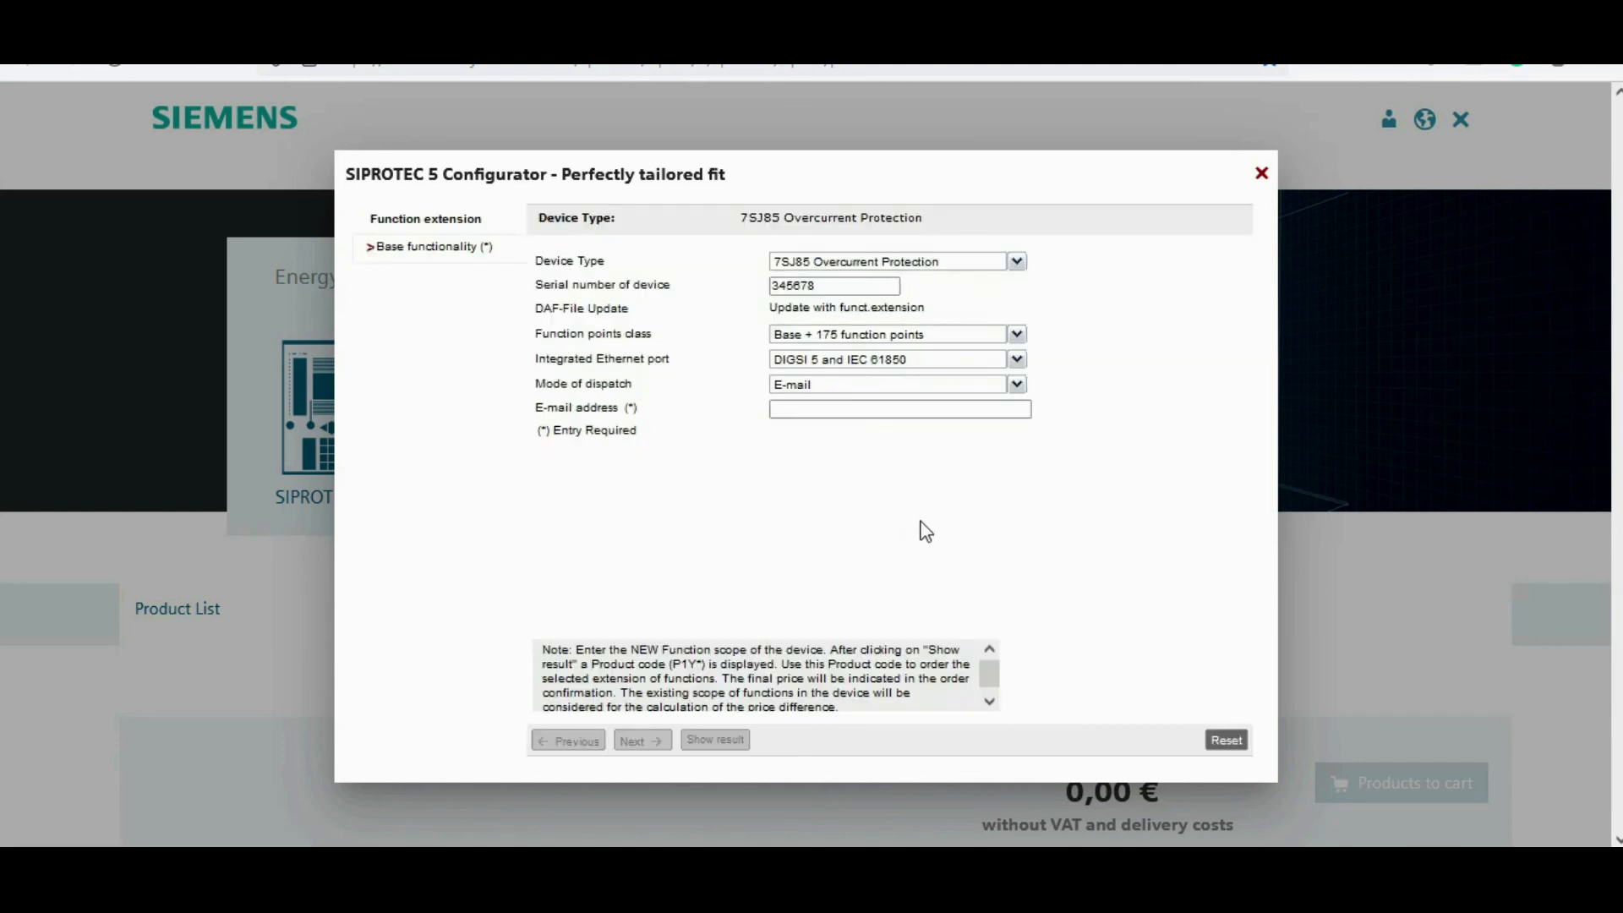
Step: Reset the function extension configuration
click(792, 409)
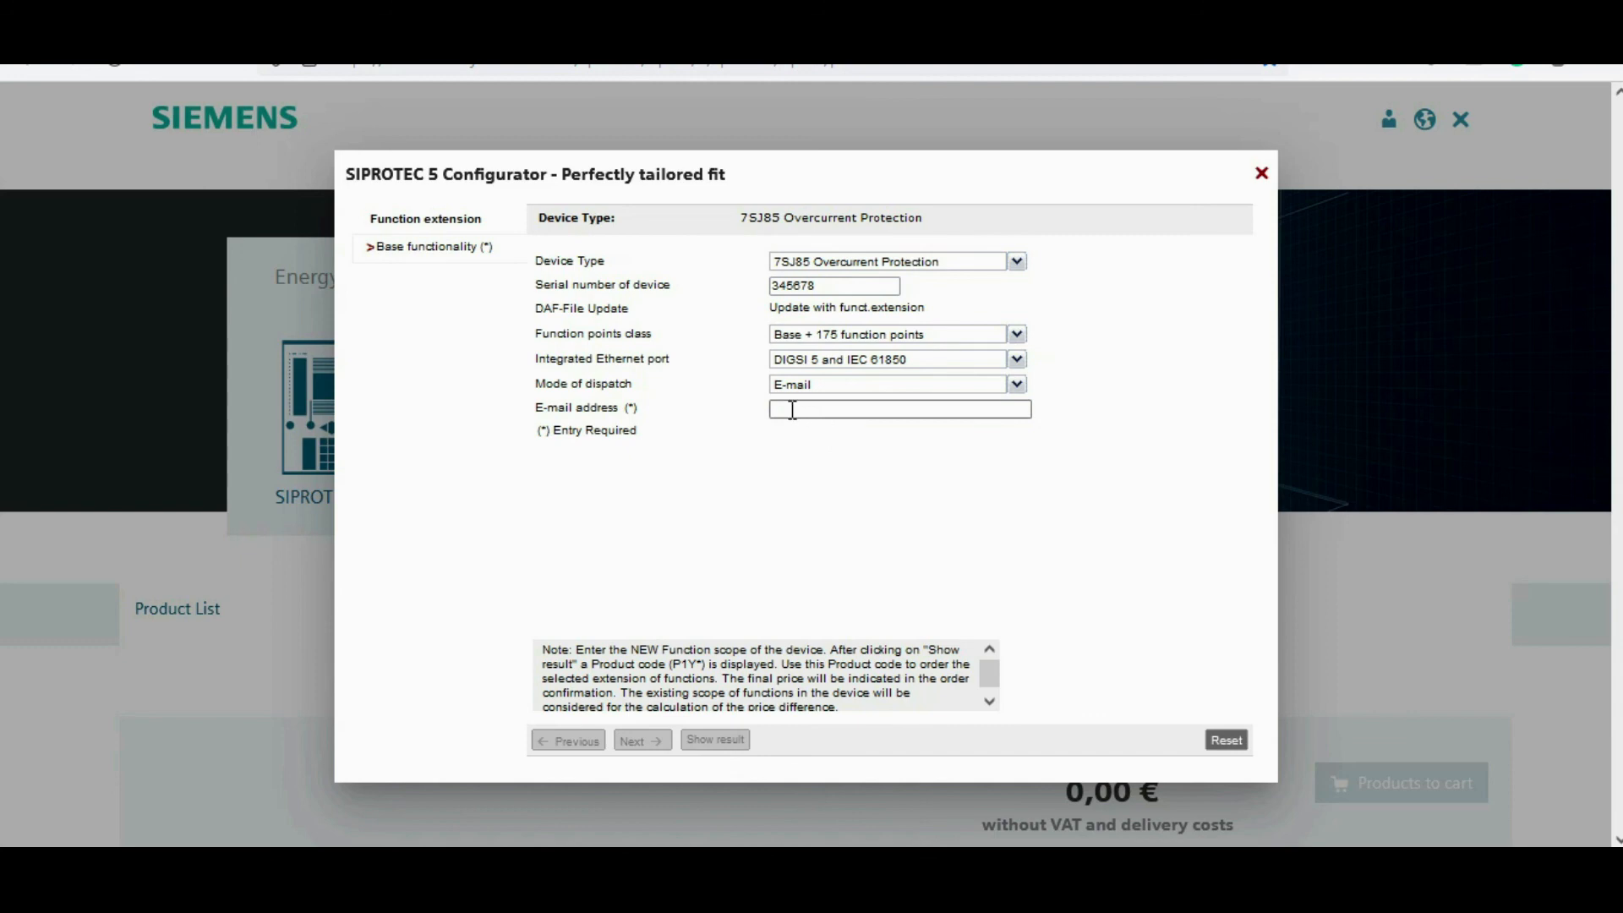
click(1017, 386)
click(930, 420)
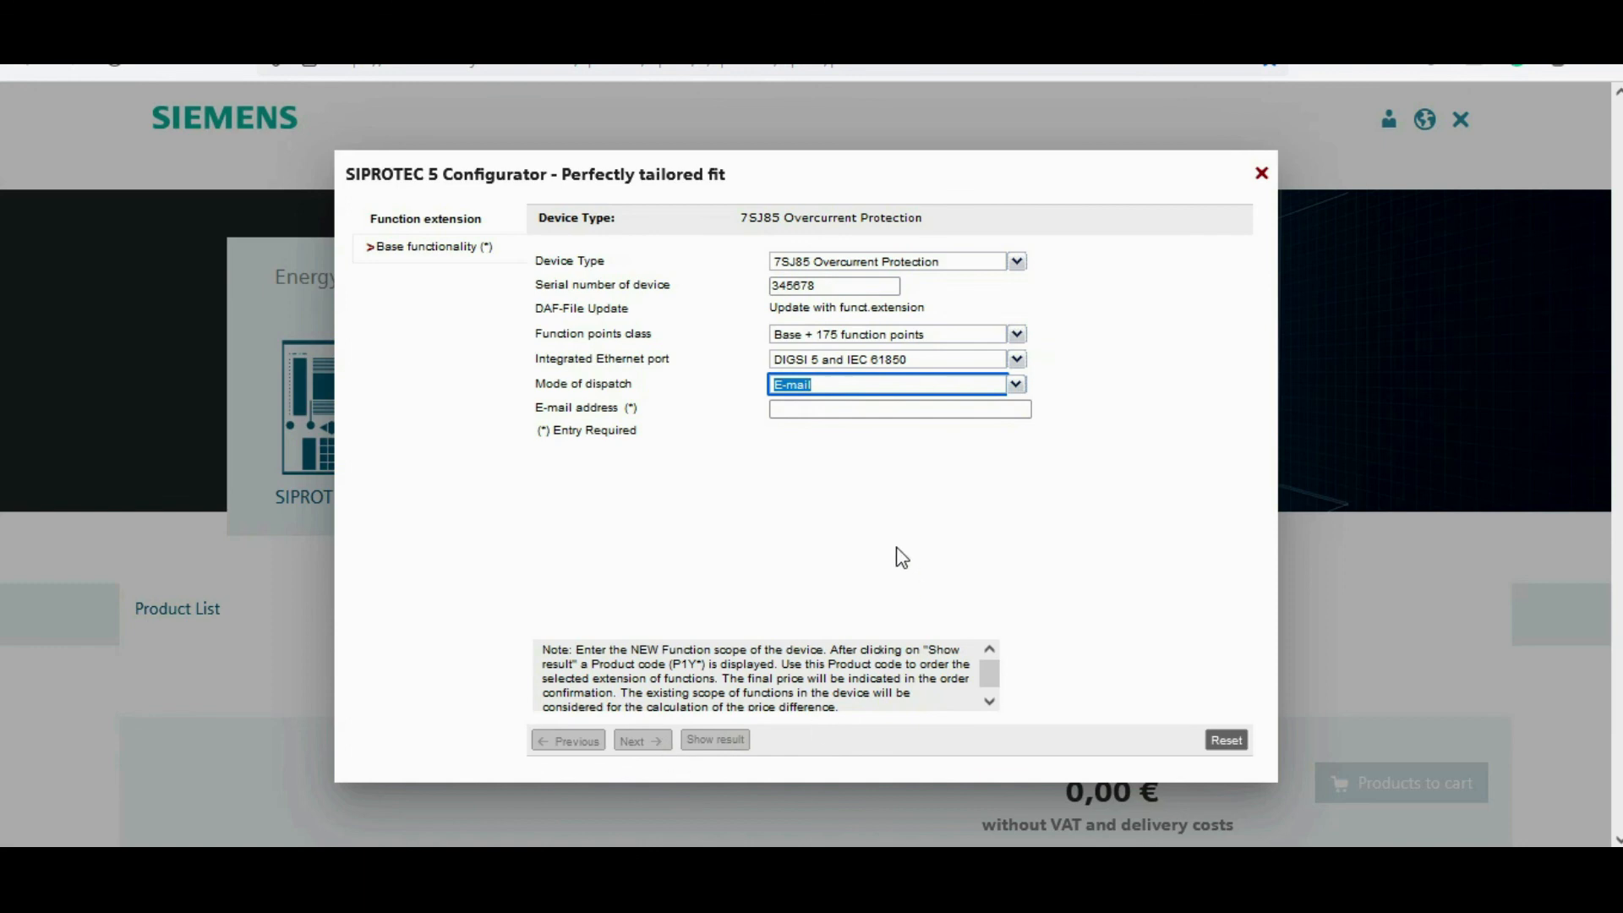
click(835, 531)
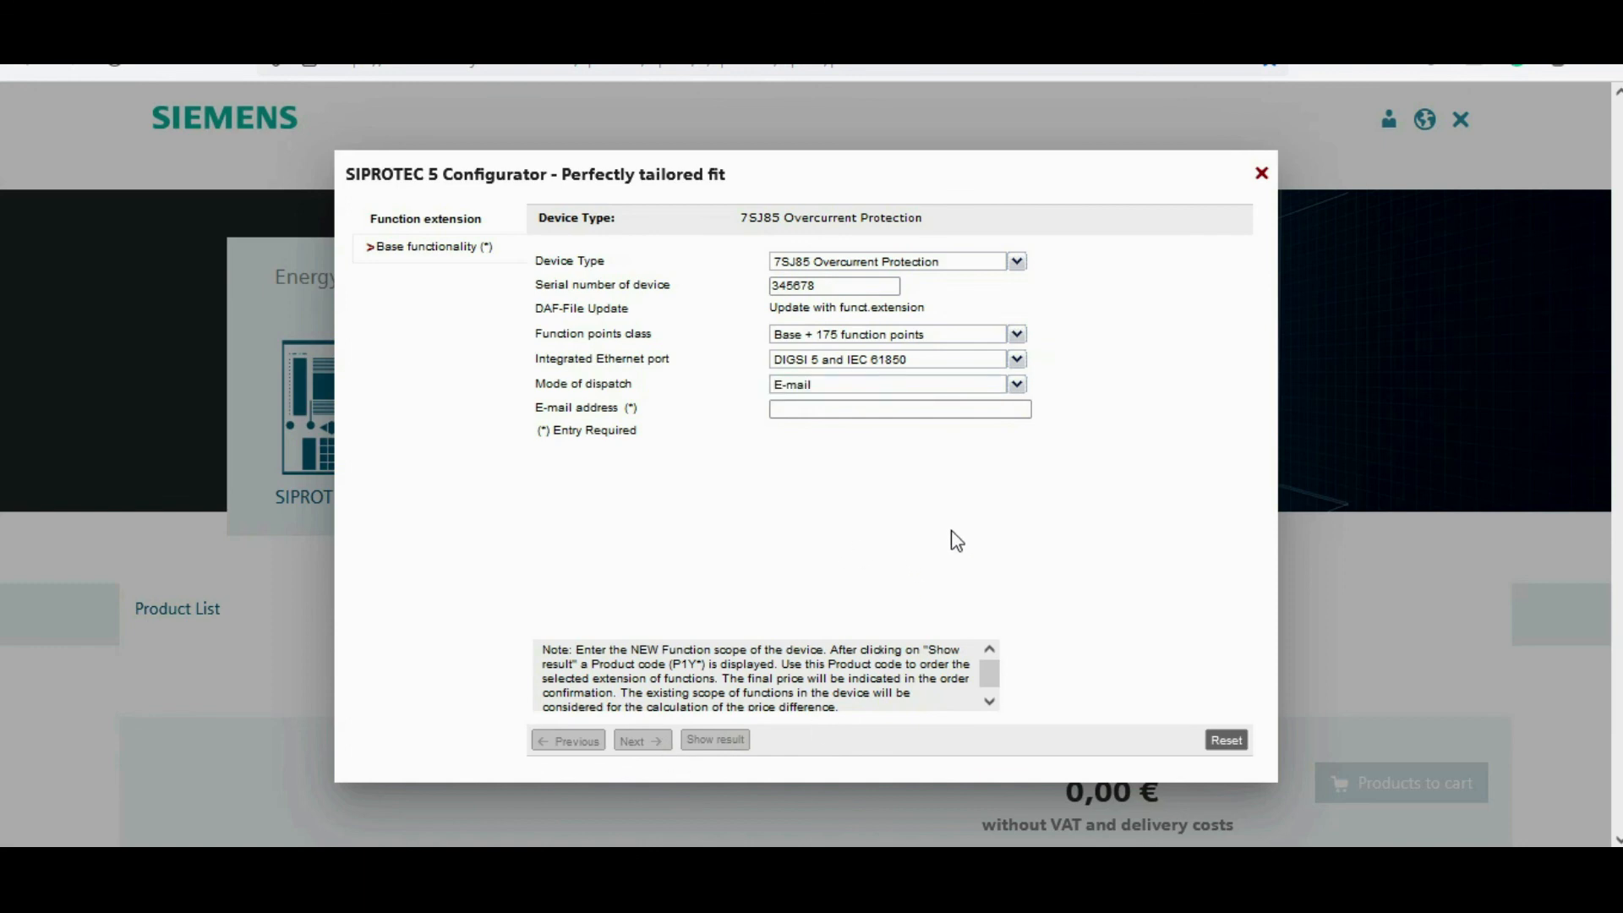
click(1227, 741)
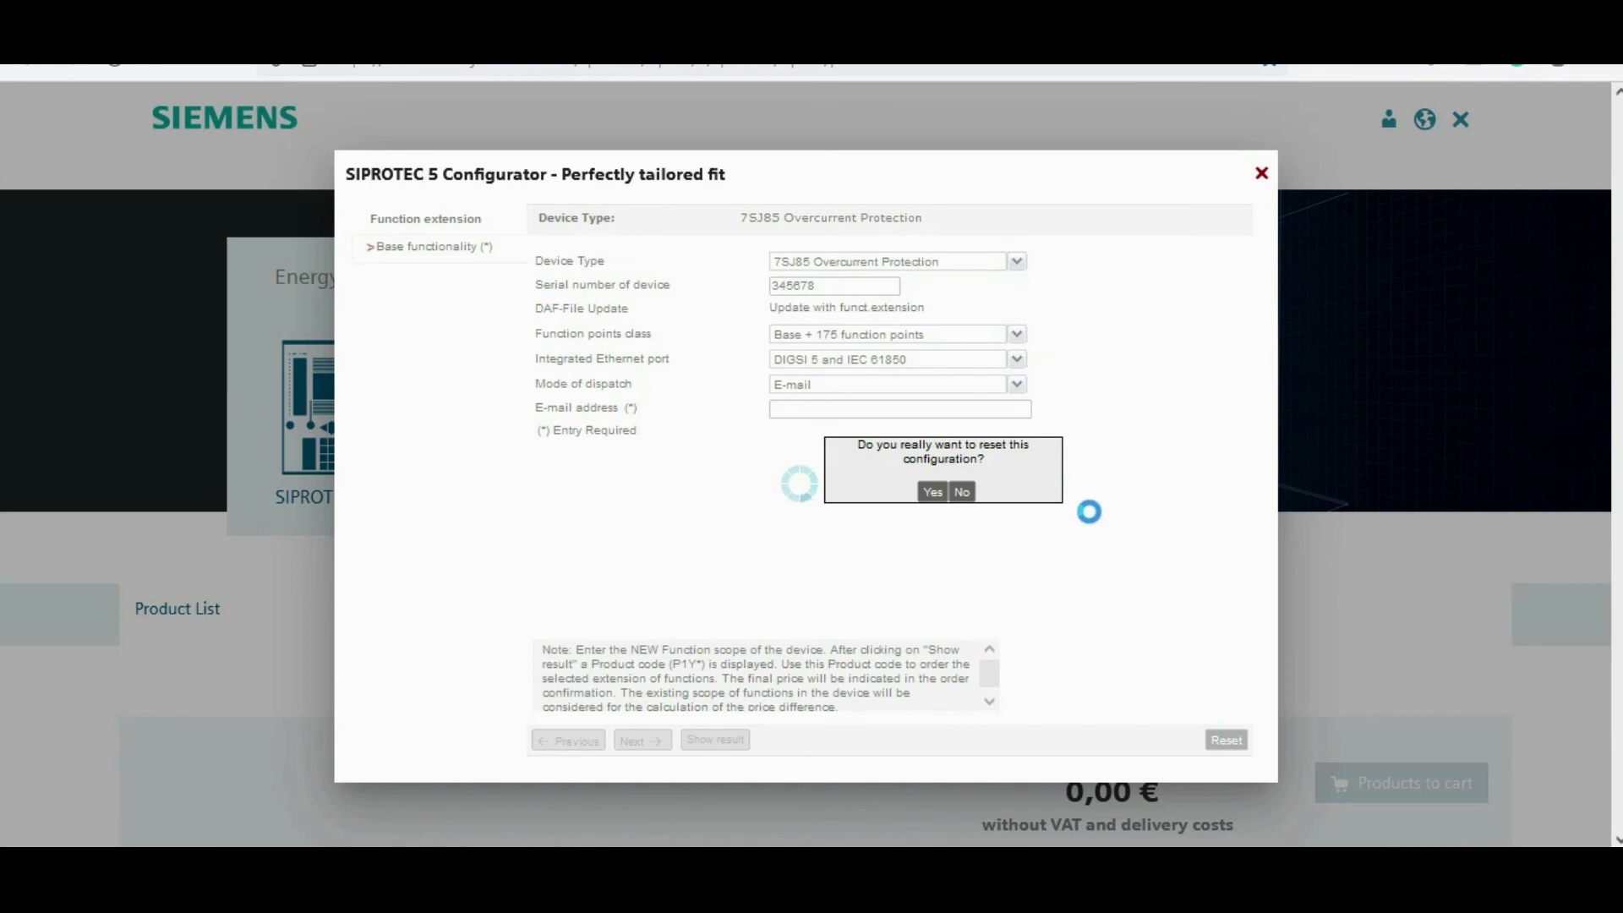